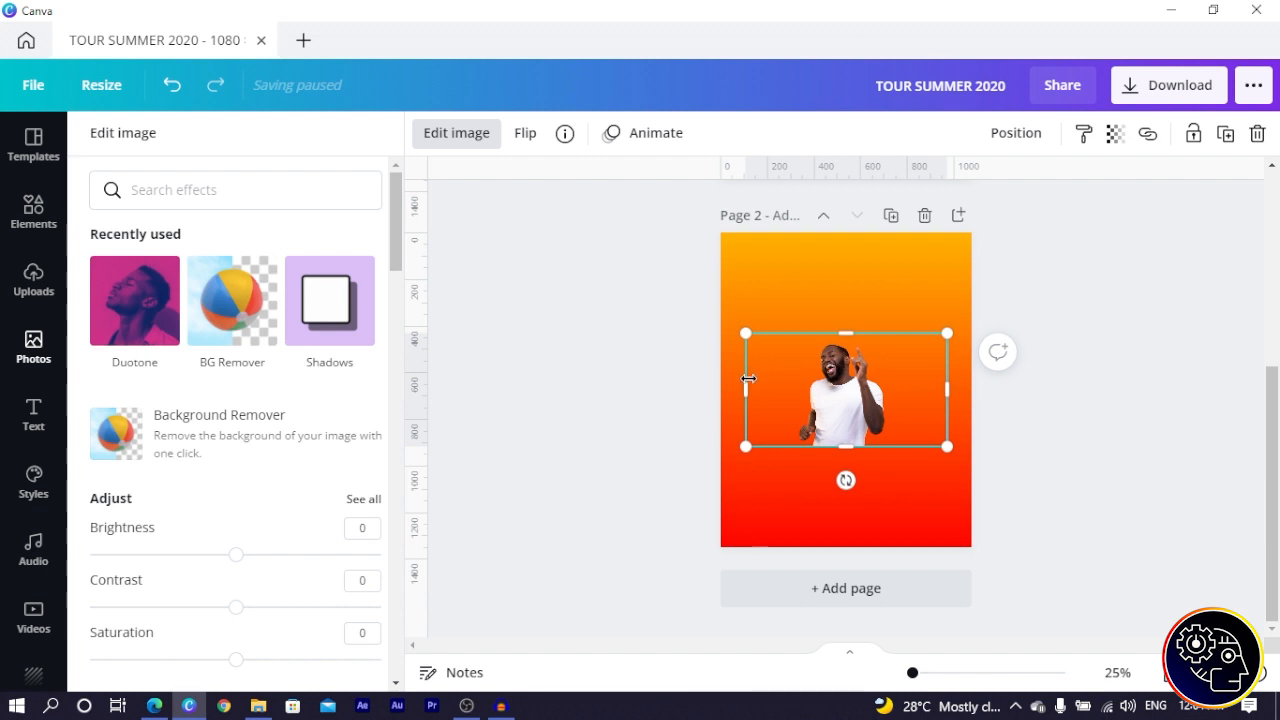
- Trim the man photo's left side, enlarge it to about 953 × 880, and move it to the top of the page
left_click_drag(748, 377, 788, 377)
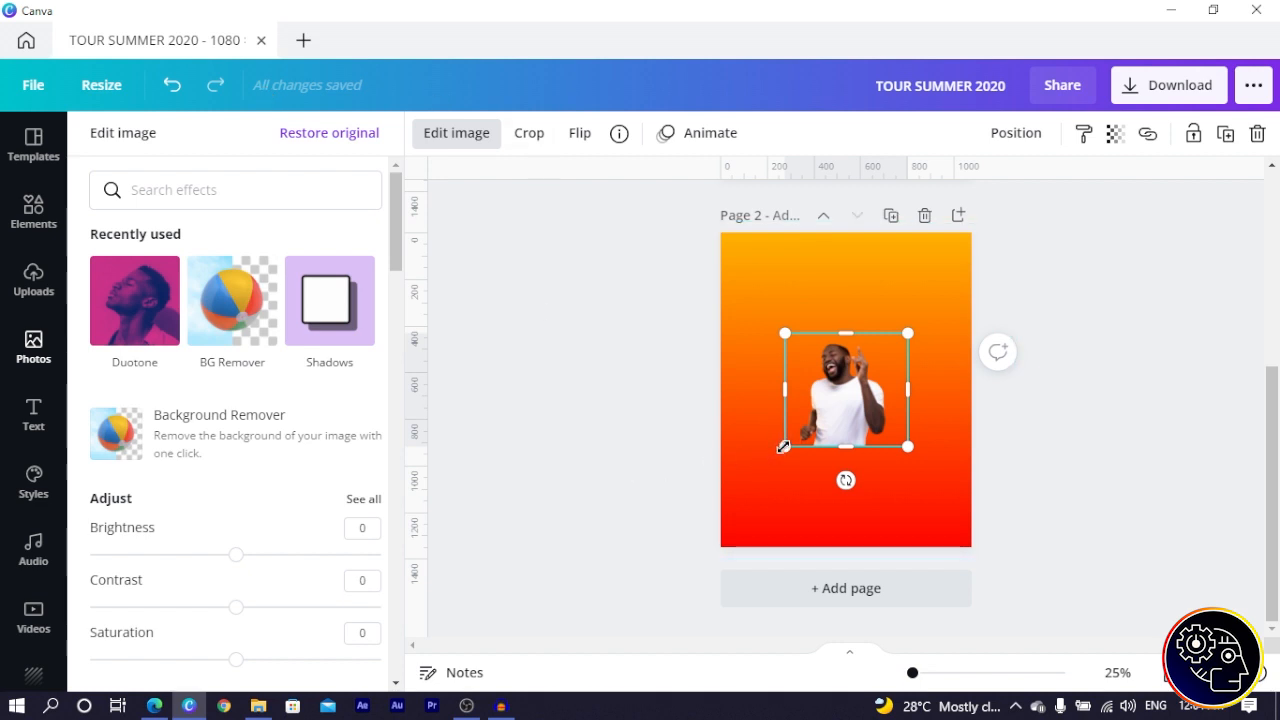
left_click_drag(783, 447, 732, 491)
left_click_drag(820, 423, 814, 370)
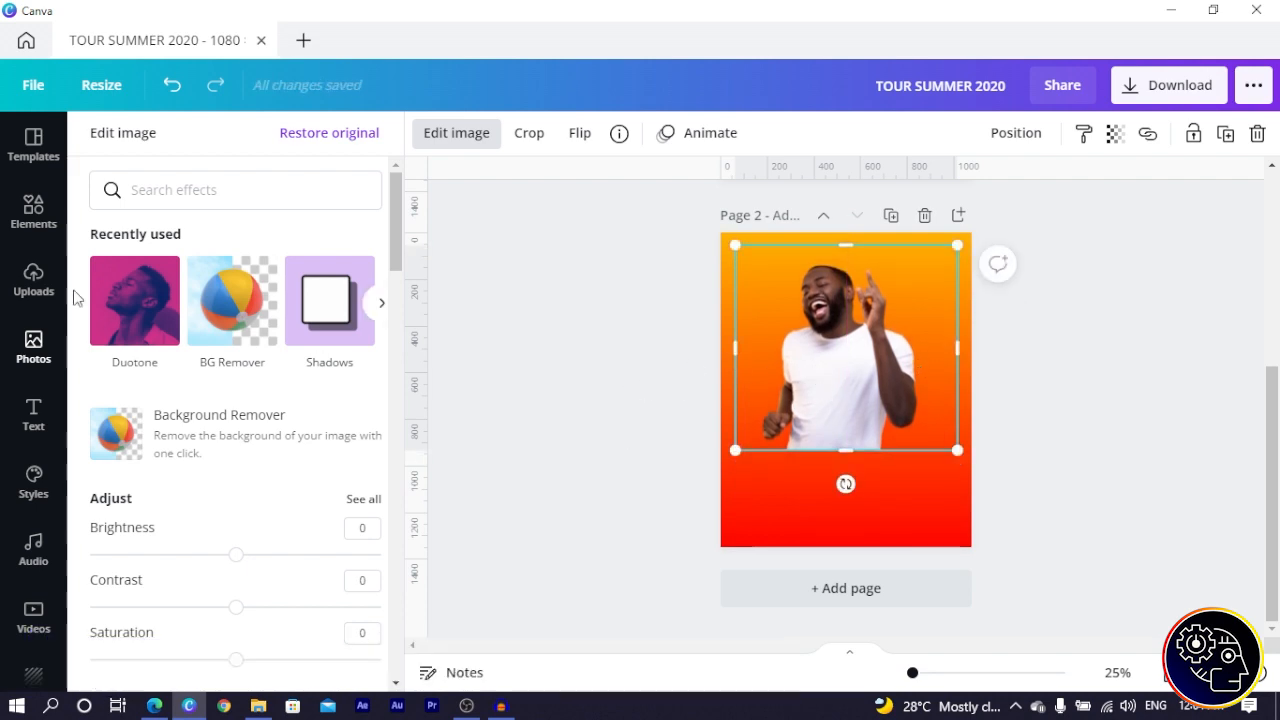
- Add the purple fading gradient graphic, then return it nearly upright and nudge it into place
left_click(36, 212)
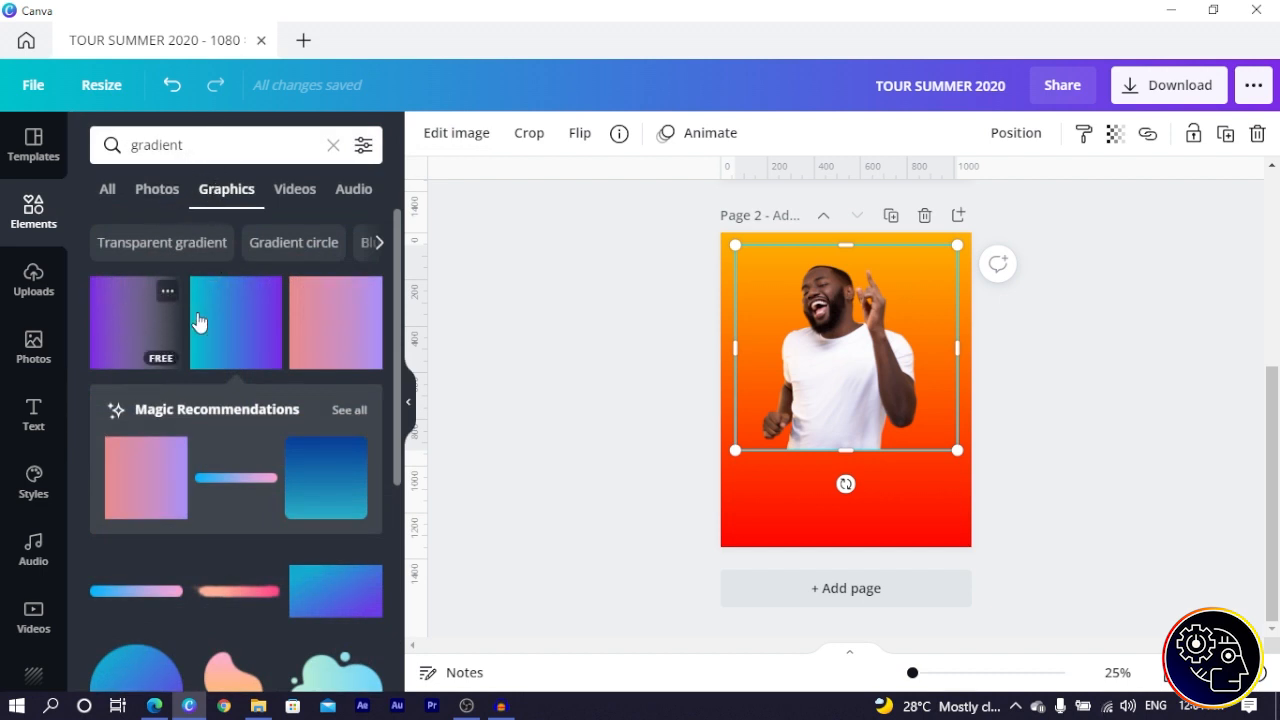
left_click(126, 333)
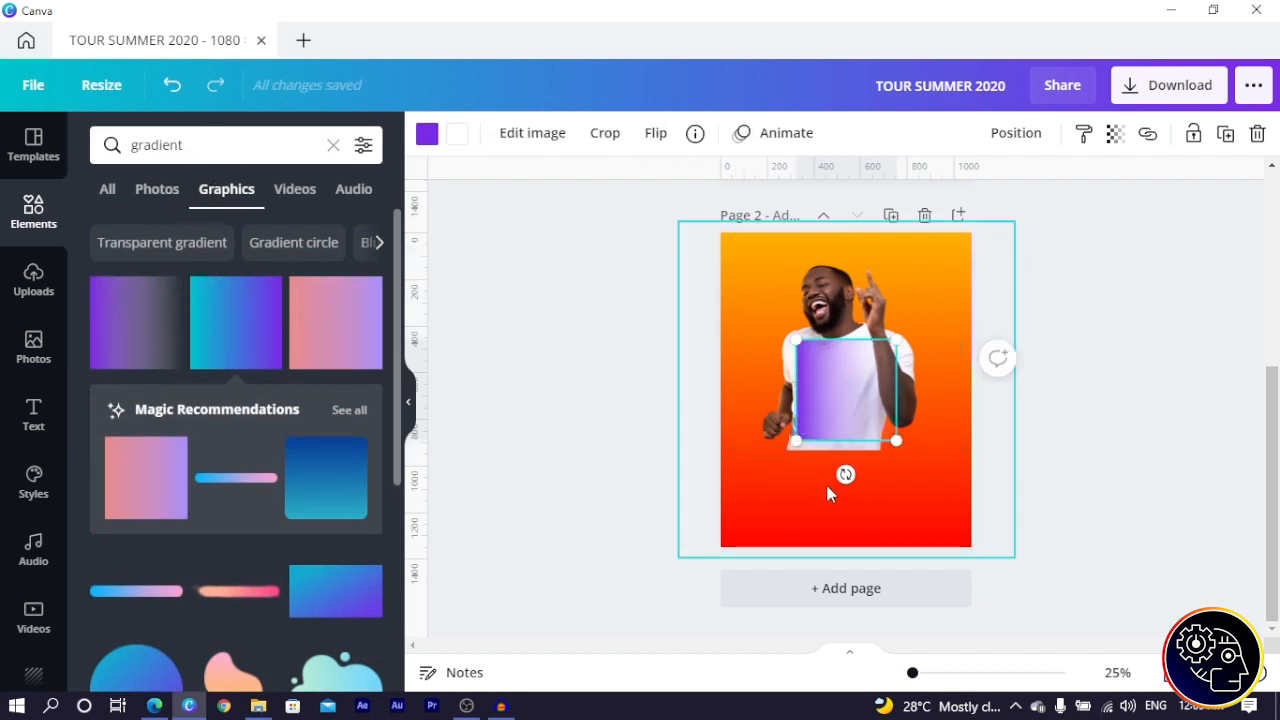
left_click_drag(846, 480, 931, 393)
left_click(694, 134)
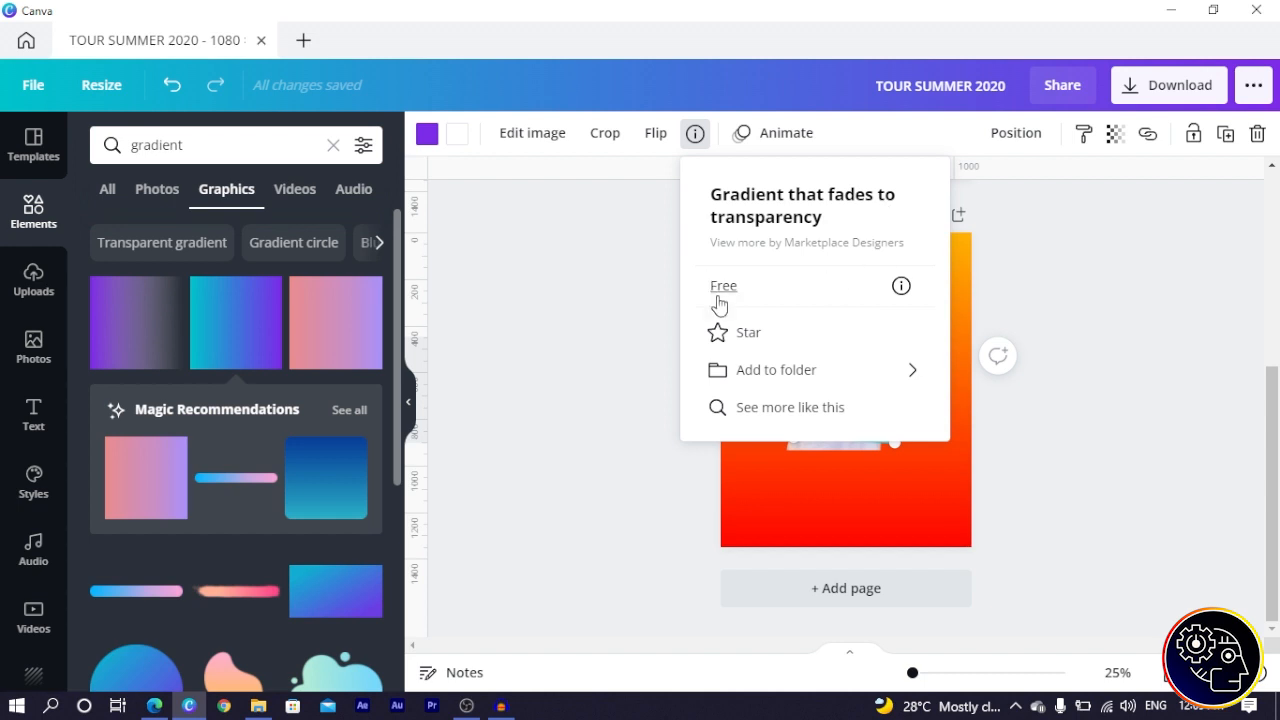
left_click(557, 237)
left_click(873, 433)
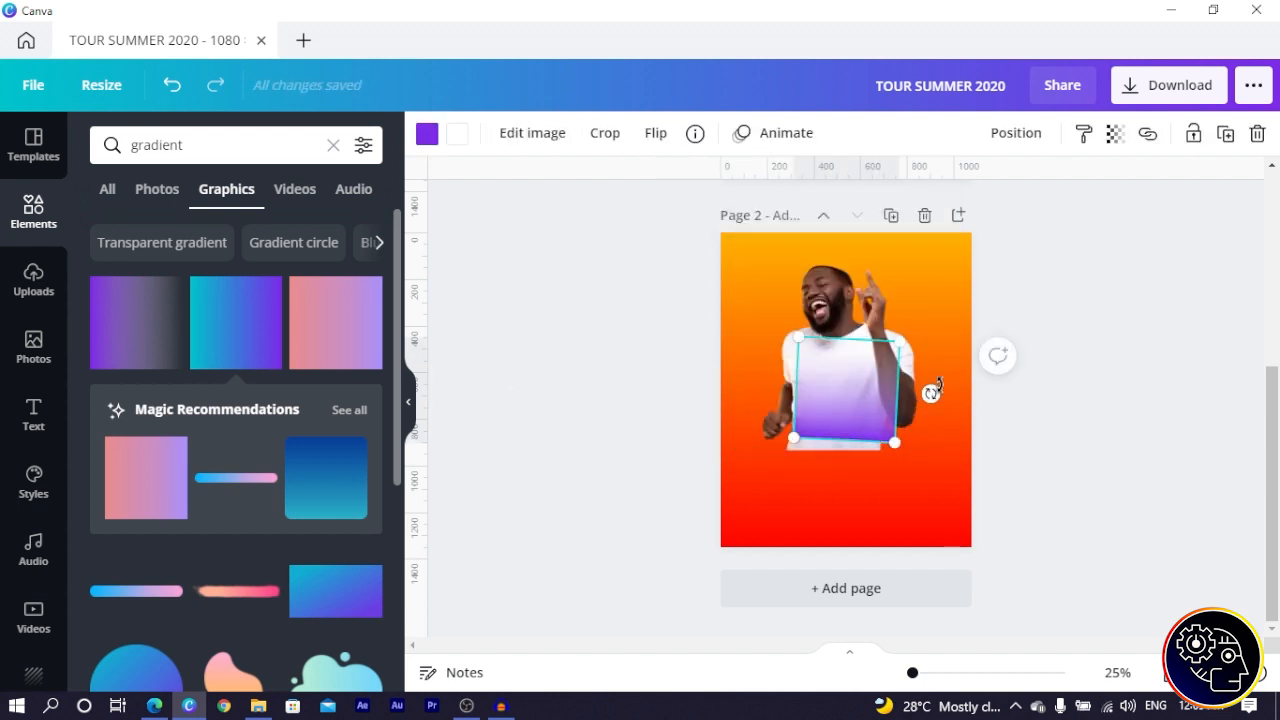
left_click_drag(937, 387, 932, 389)
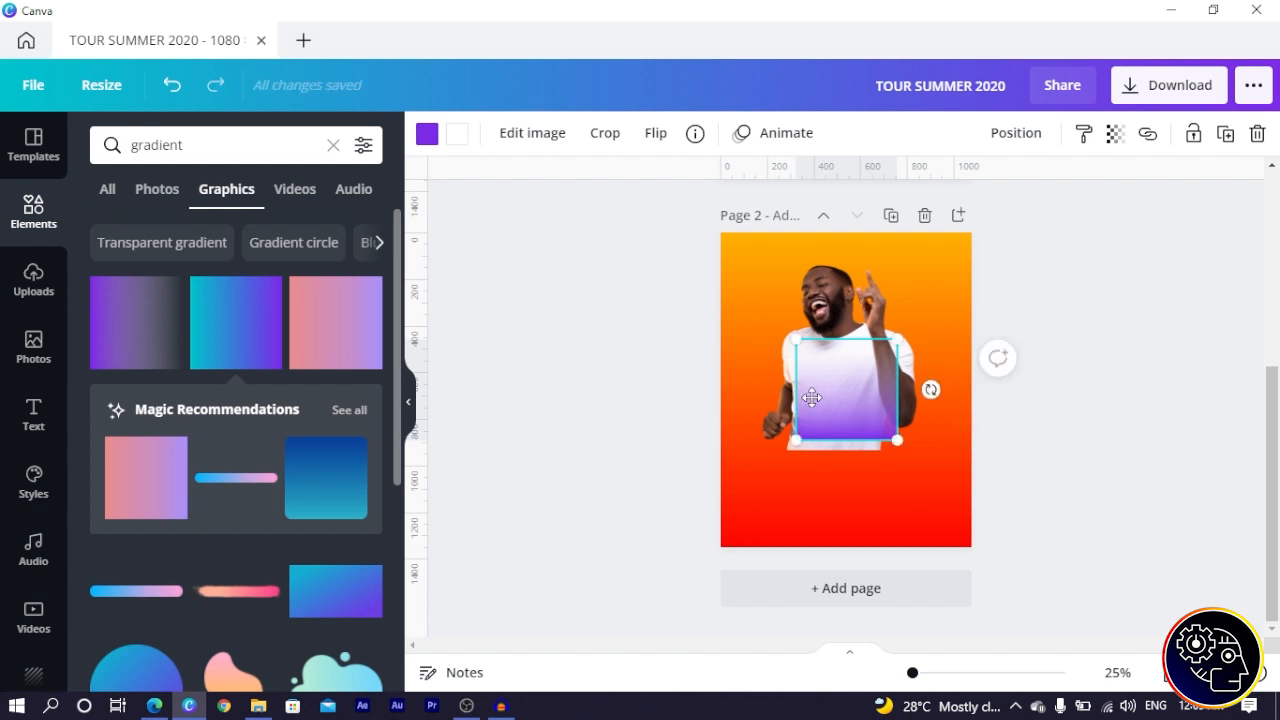
left_click_drag(812, 397, 806, 407)
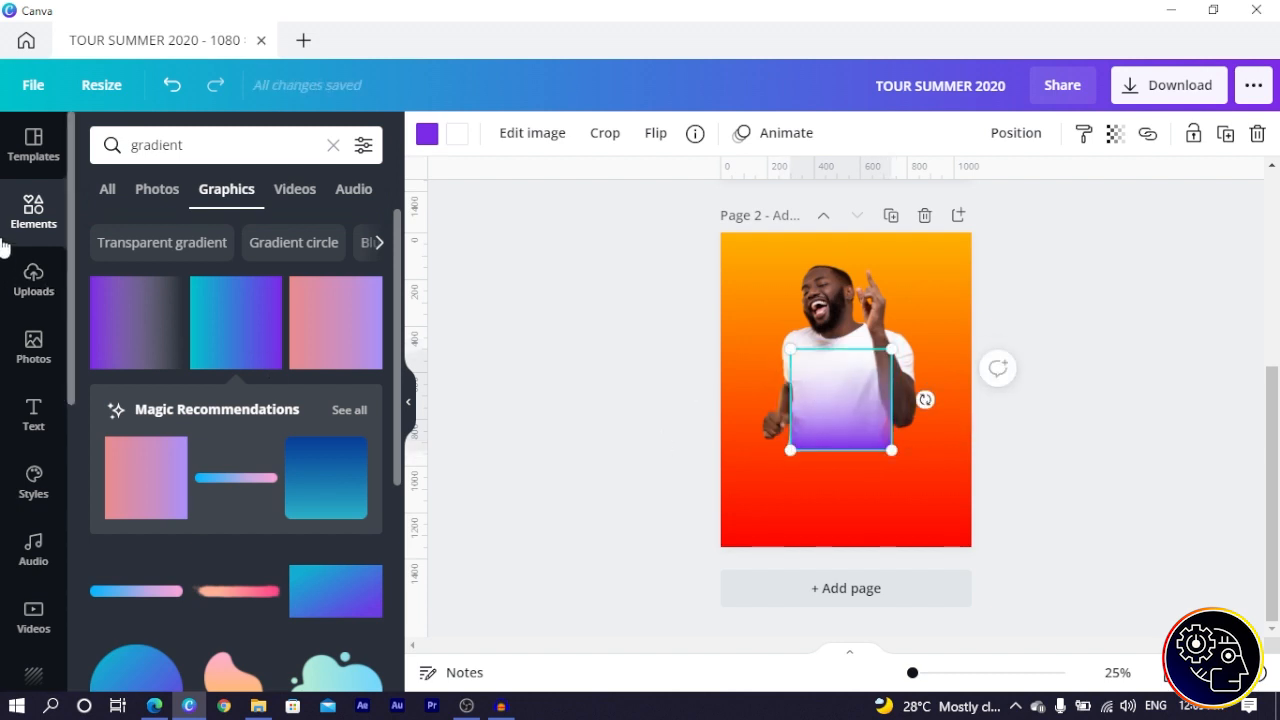
- Add the uploaded black gradient image and delete the purple gradient
left_click(34, 275)
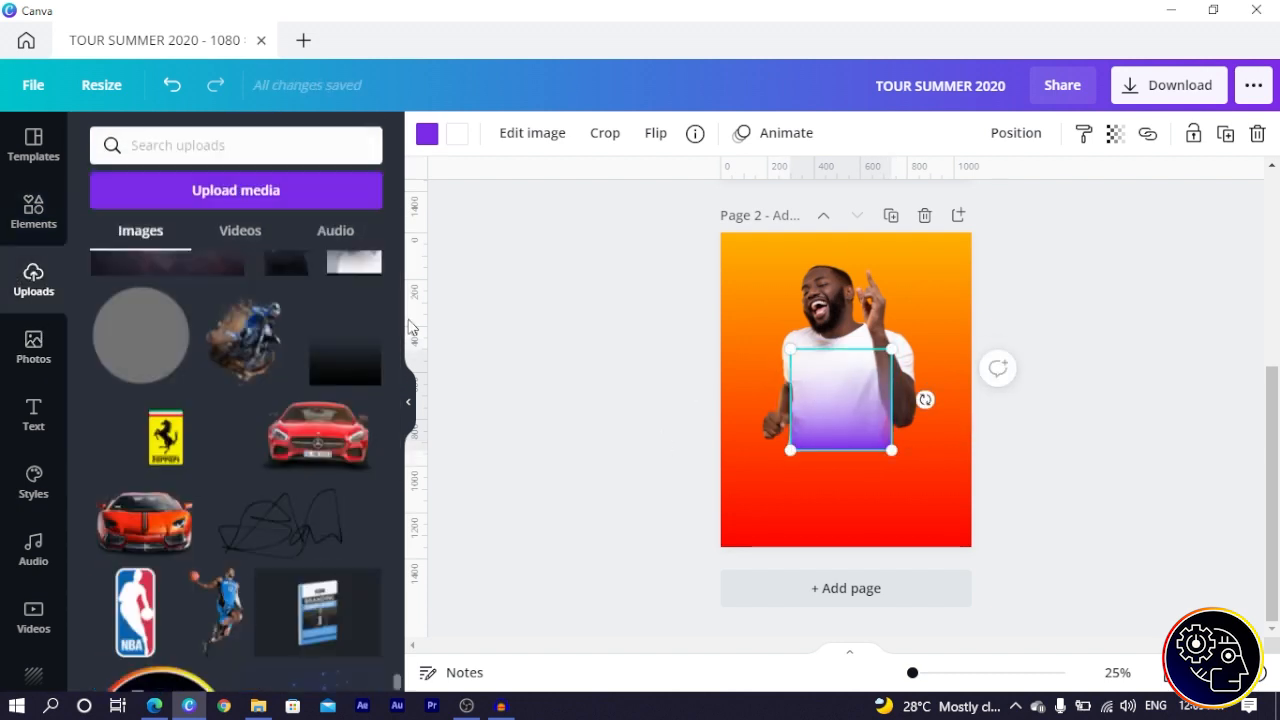
left_click(348, 355)
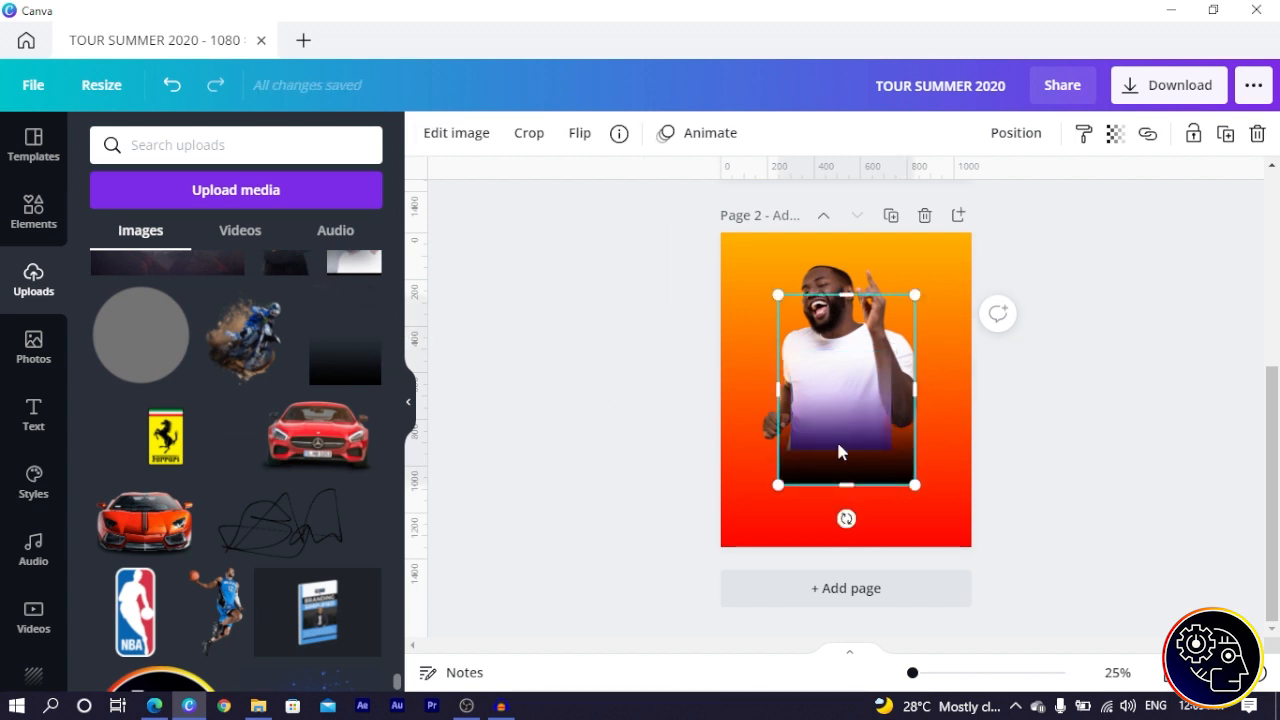
left_click_drag(838, 452, 920, 510)
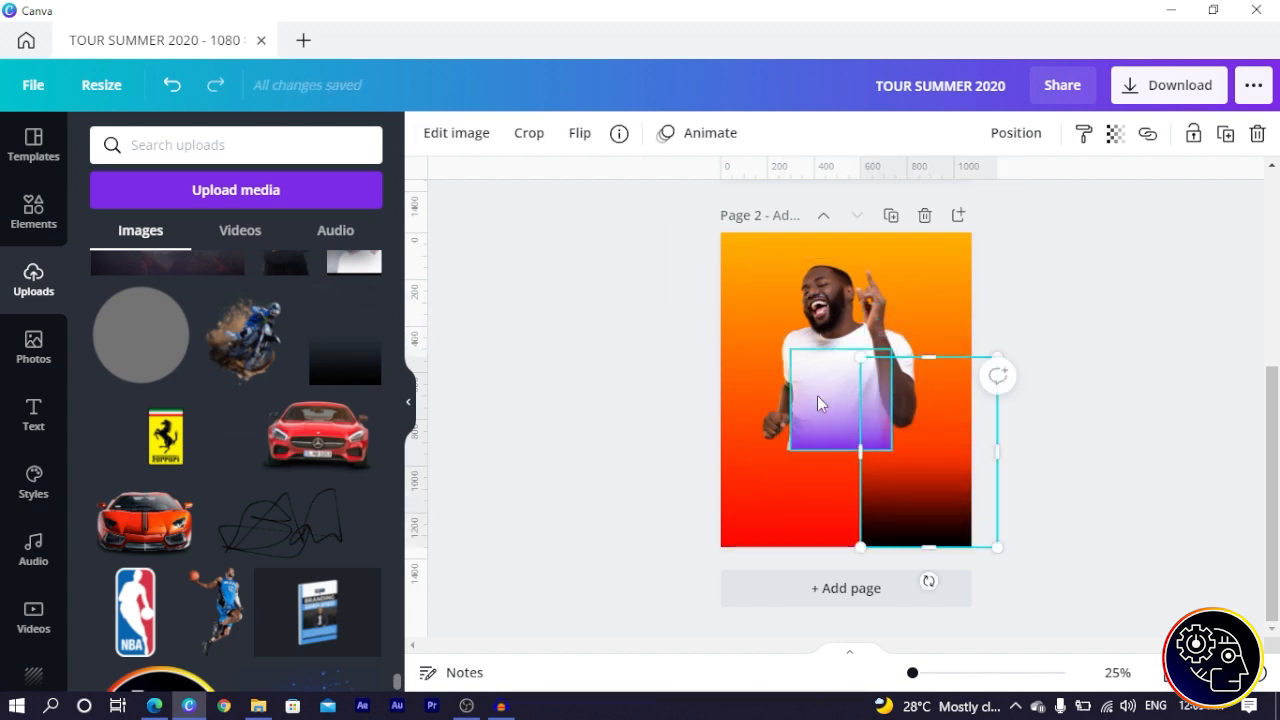
left_click(817, 395)
key("Delete")
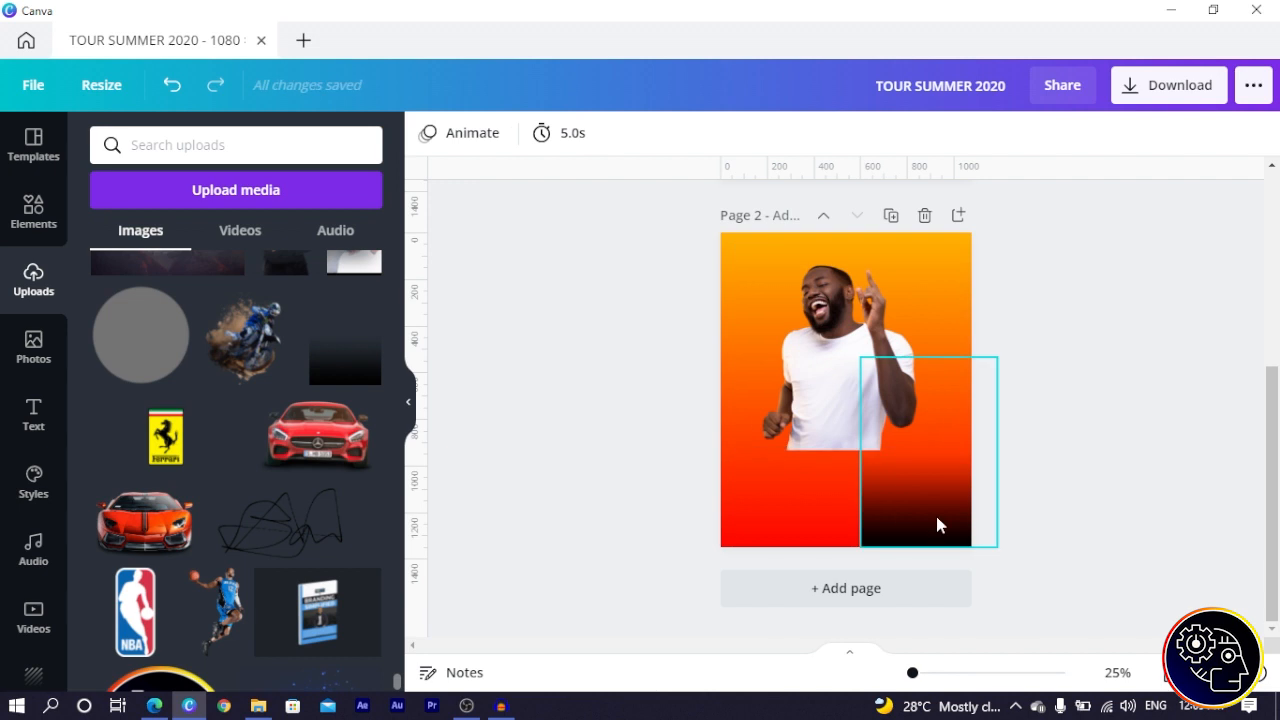
- Stretch the black gradient across the full page width over the photo and shift it up within its crop
left_click_drag(936, 526, 826, 403)
left_click_drag(853, 362, 971, 377)
double_click(888, 393)
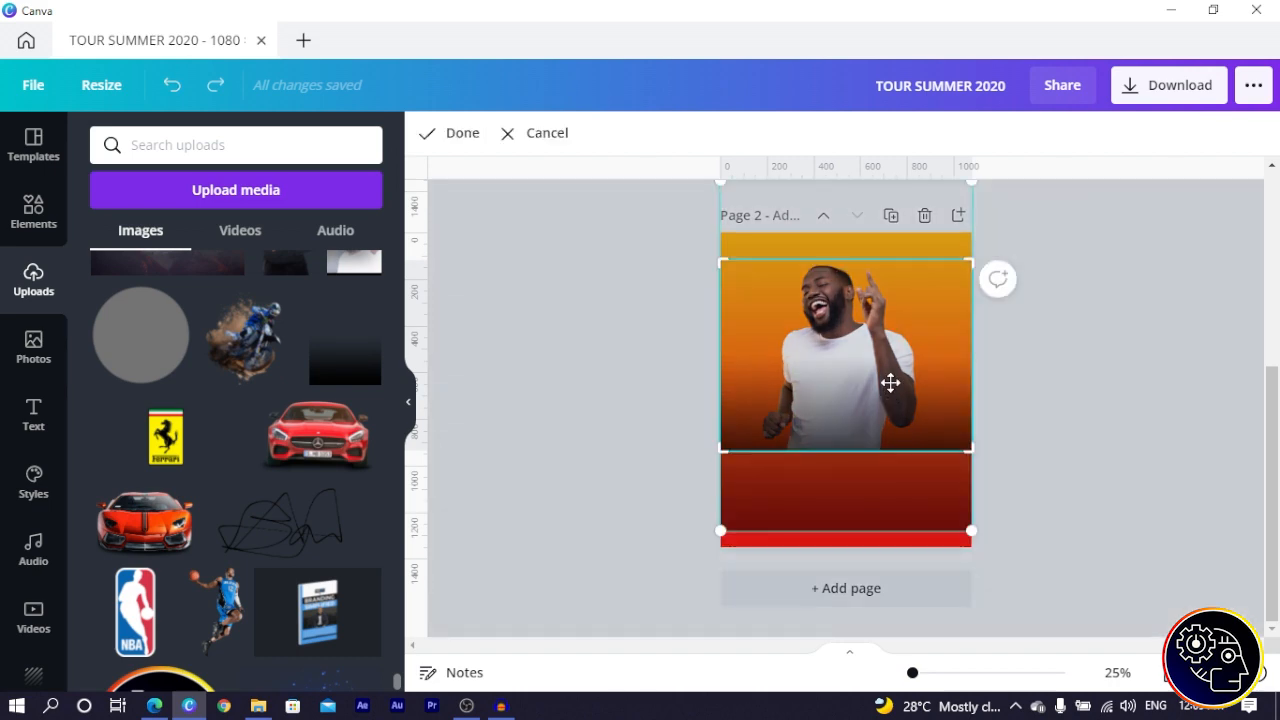
left_click_drag(891, 380, 879, 273)
left_click(493, 342)
left_click(34, 222)
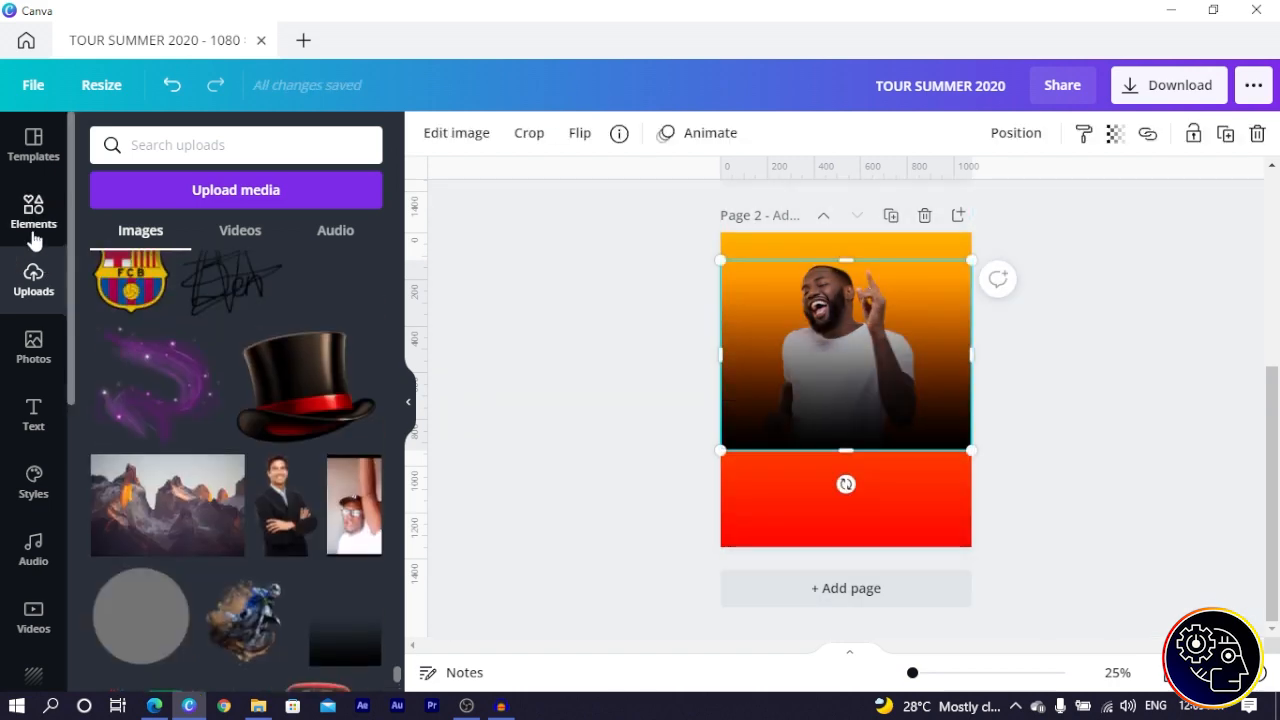
left_click(135, 322)
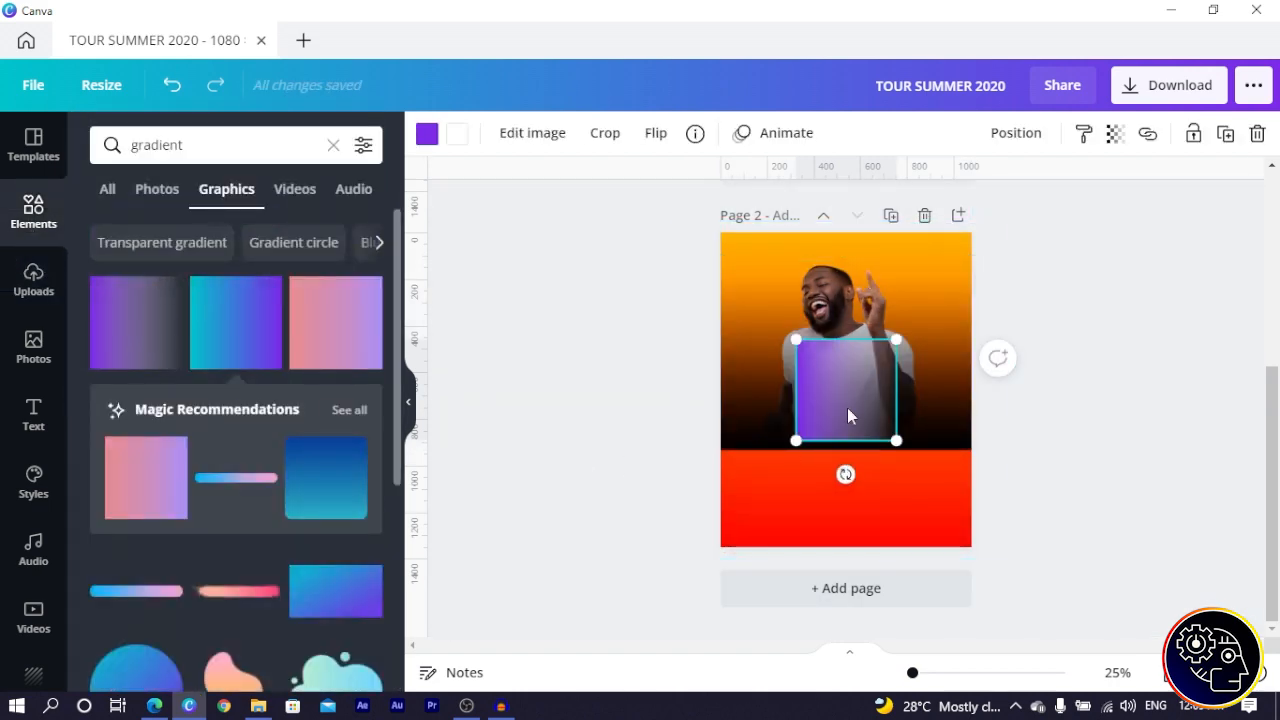
left_click_drag(846, 474, 905, 390)
left_click(430, 140)
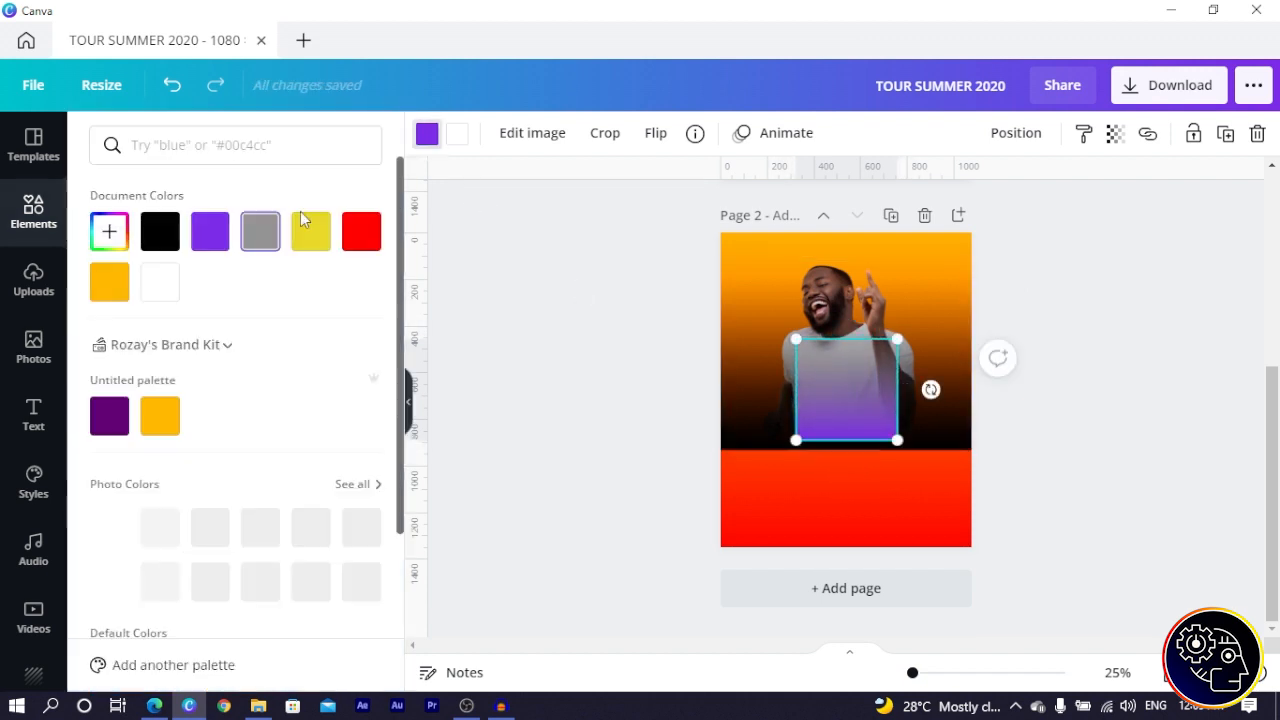
left_click(362, 236)
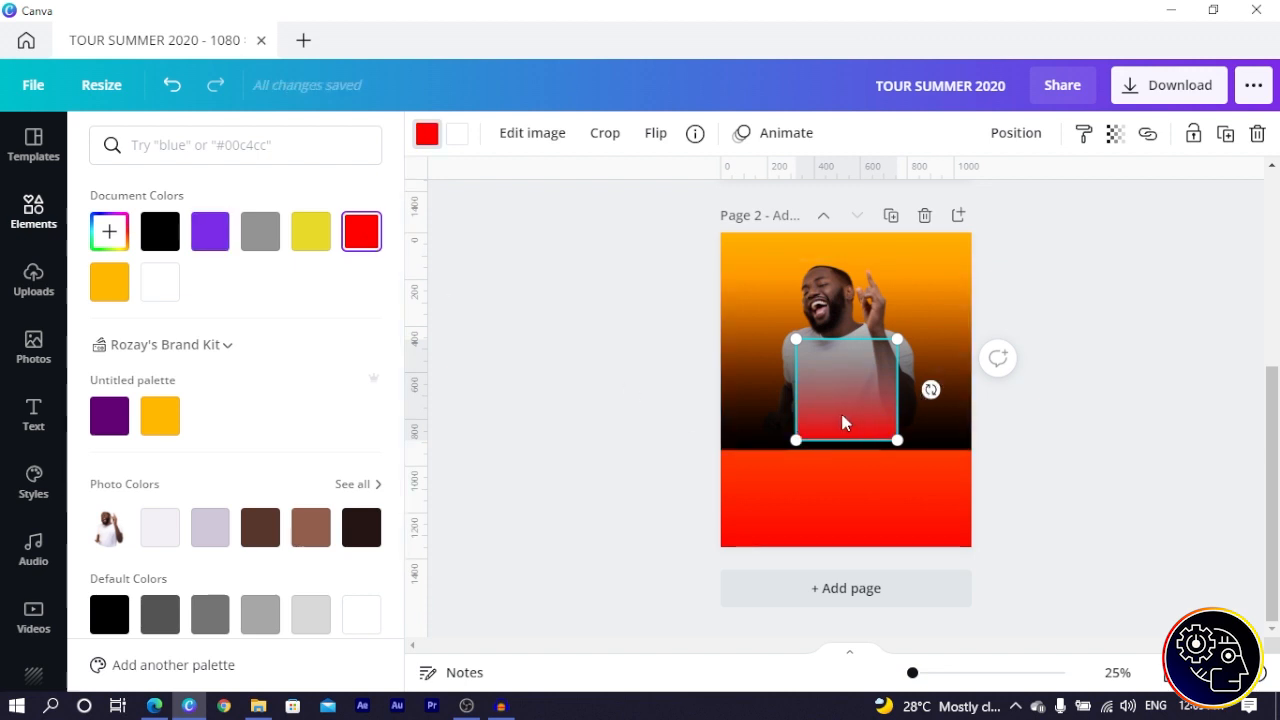
key("Delete")
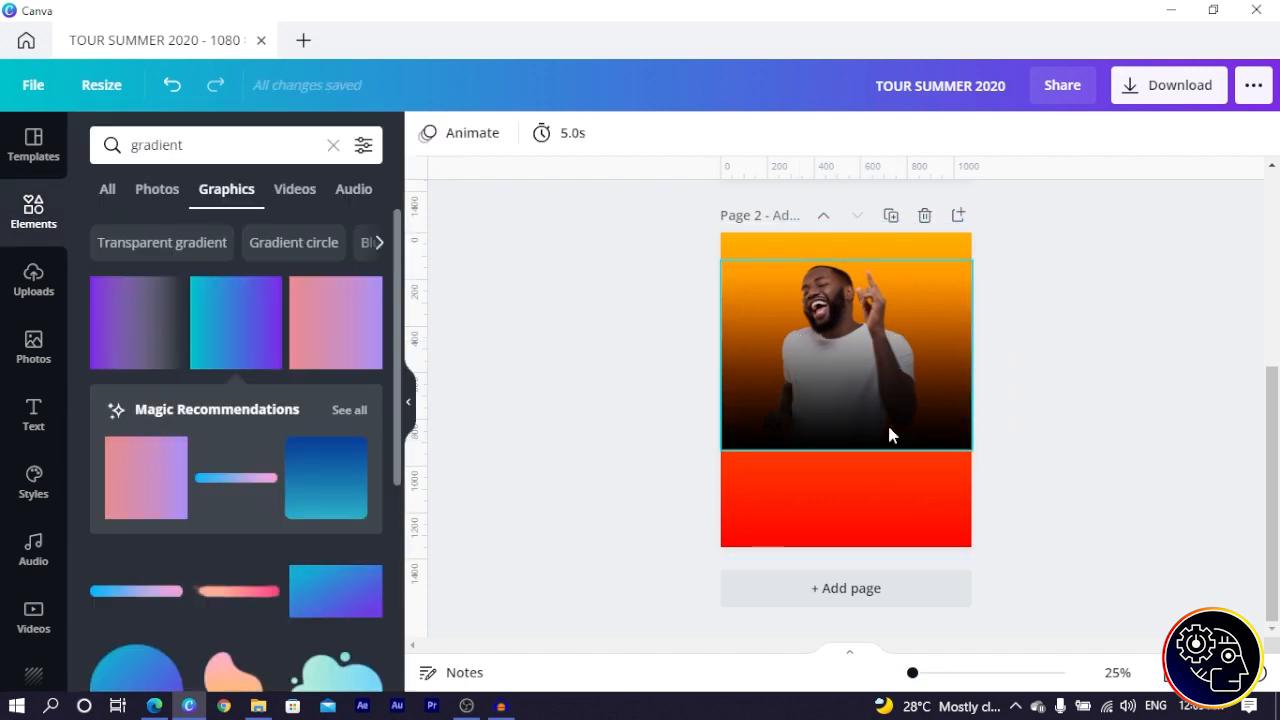
left_click(833, 400)
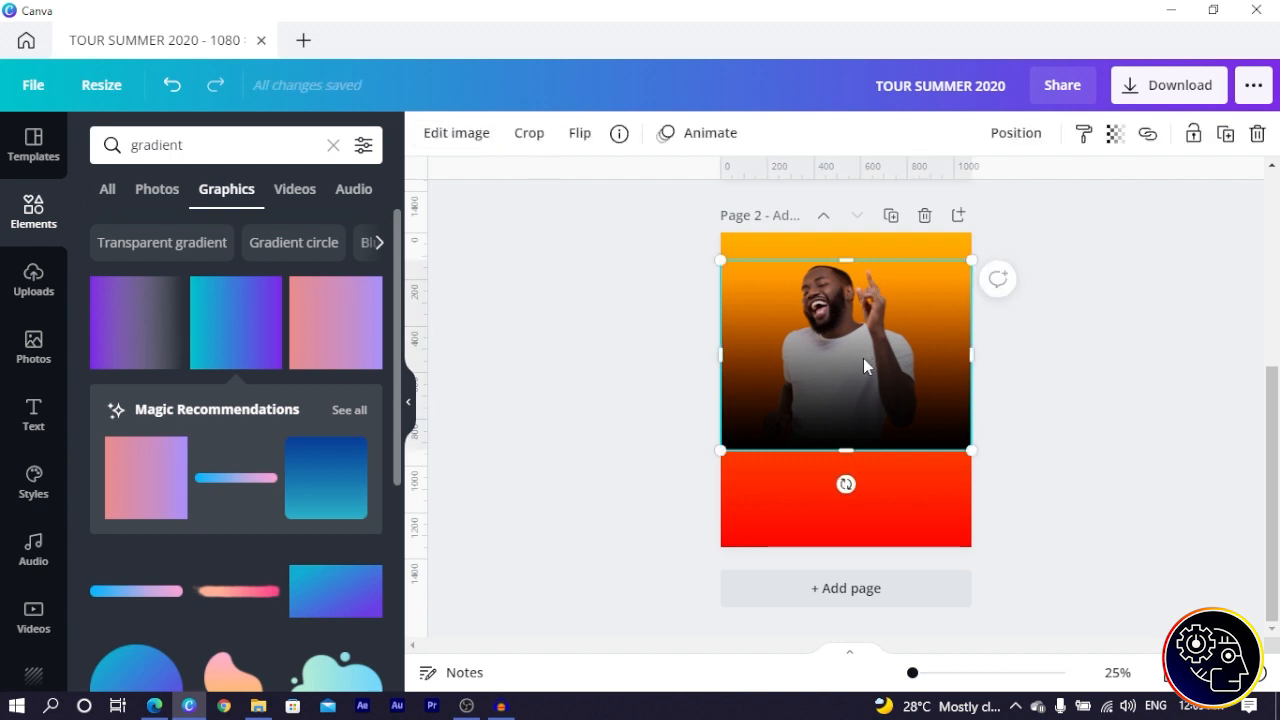
- Apply the Cherry duotone effect to the man photo
left_click(452, 136)
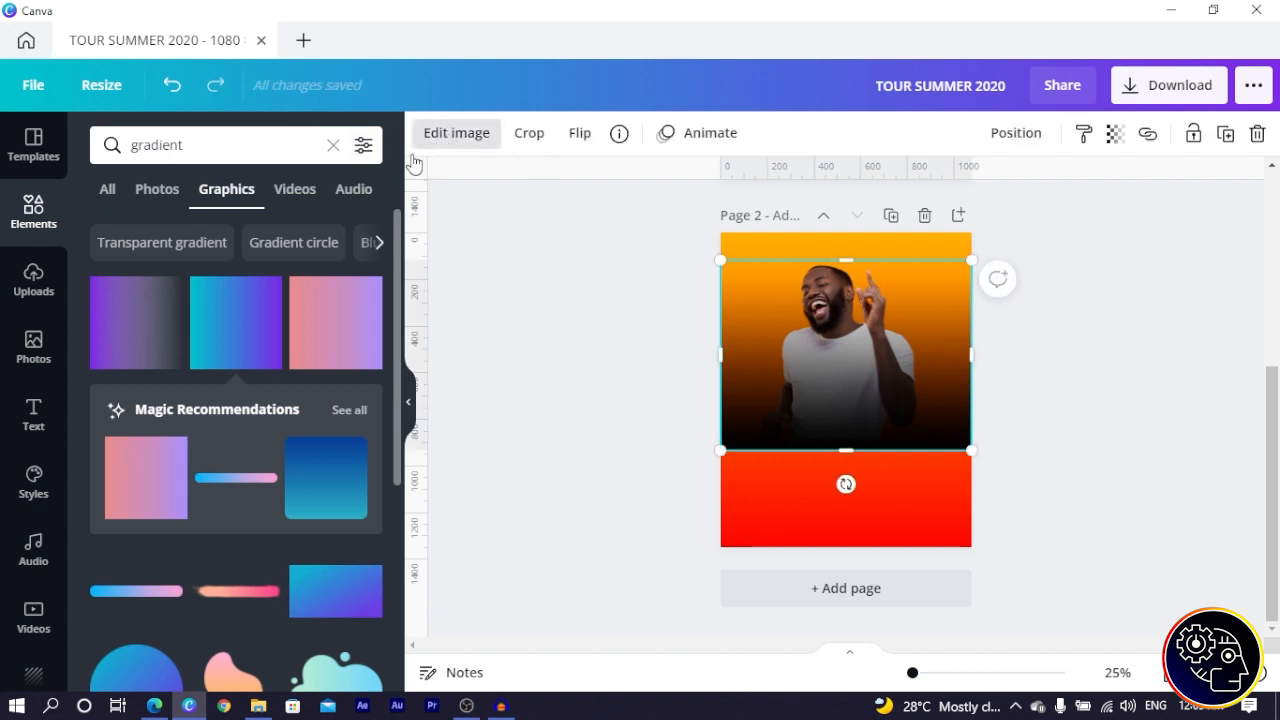
scroll(234, 417, "down", 7)
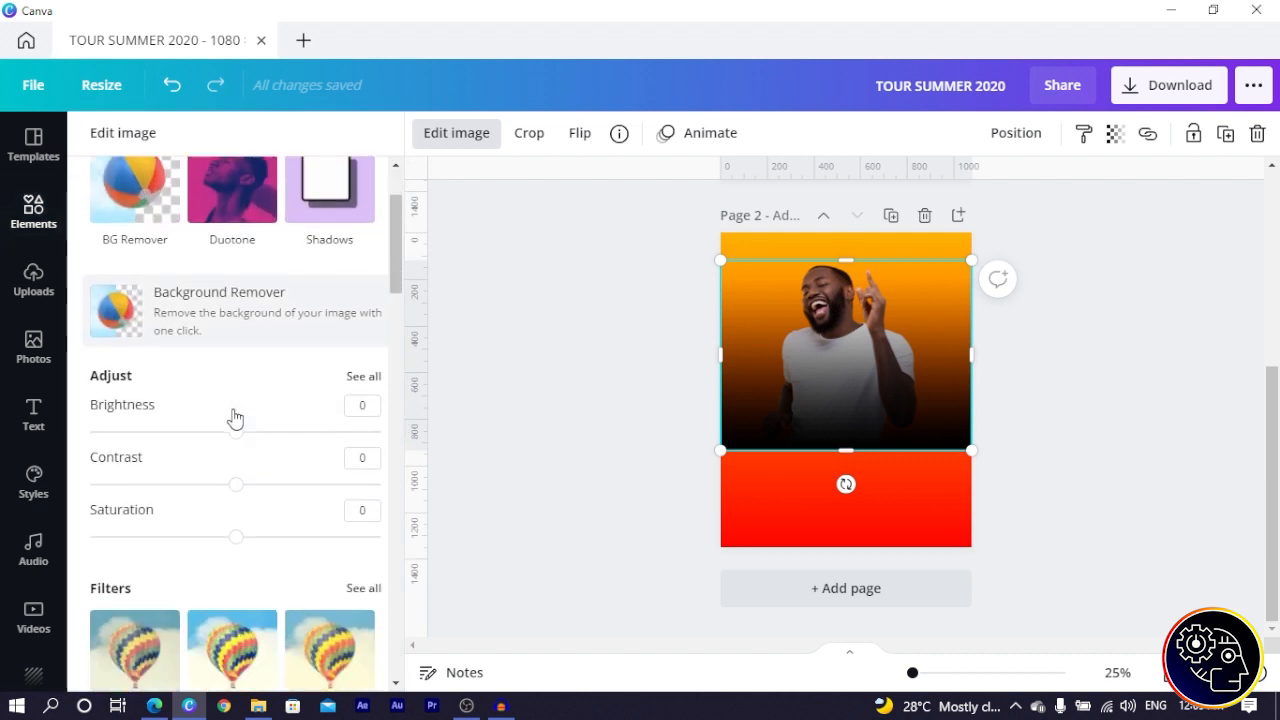
scroll(234, 417, "down", 4)
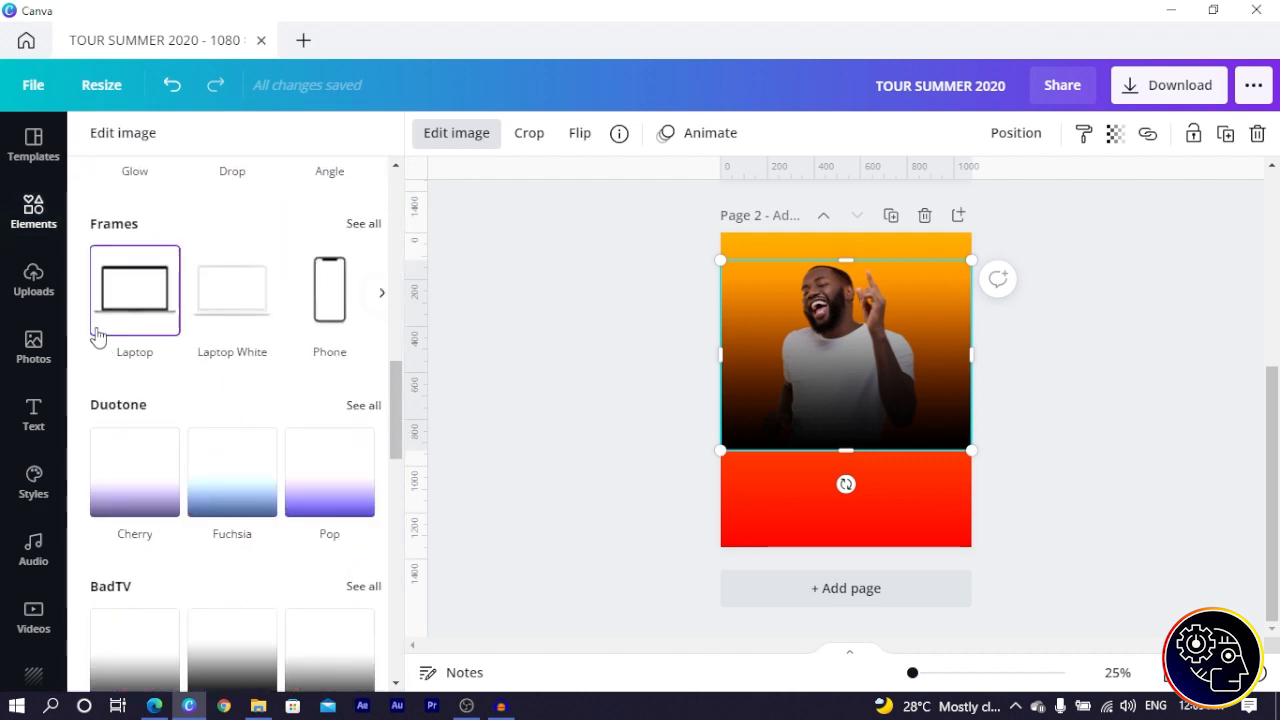
left_click(132, 491)
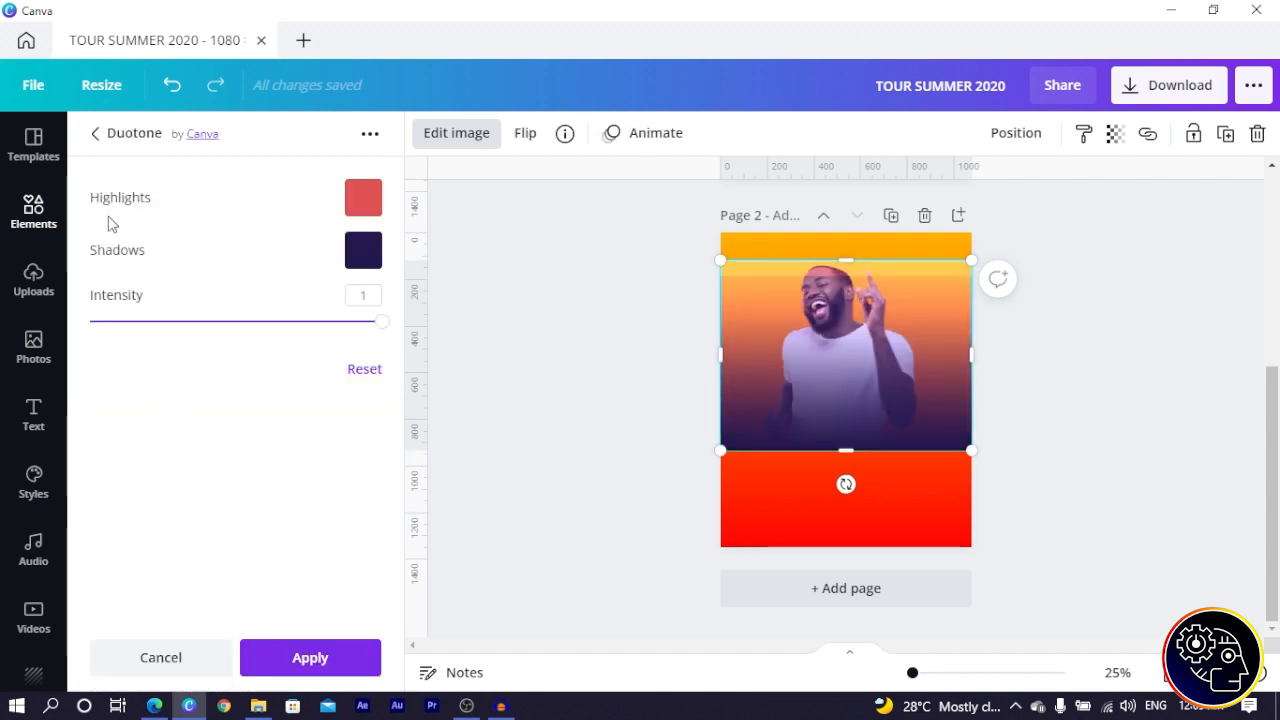
- Set the duotone highlights to orange-red #FF3A00 sampled from the page, and copy the hex code
left_click(352, 200)
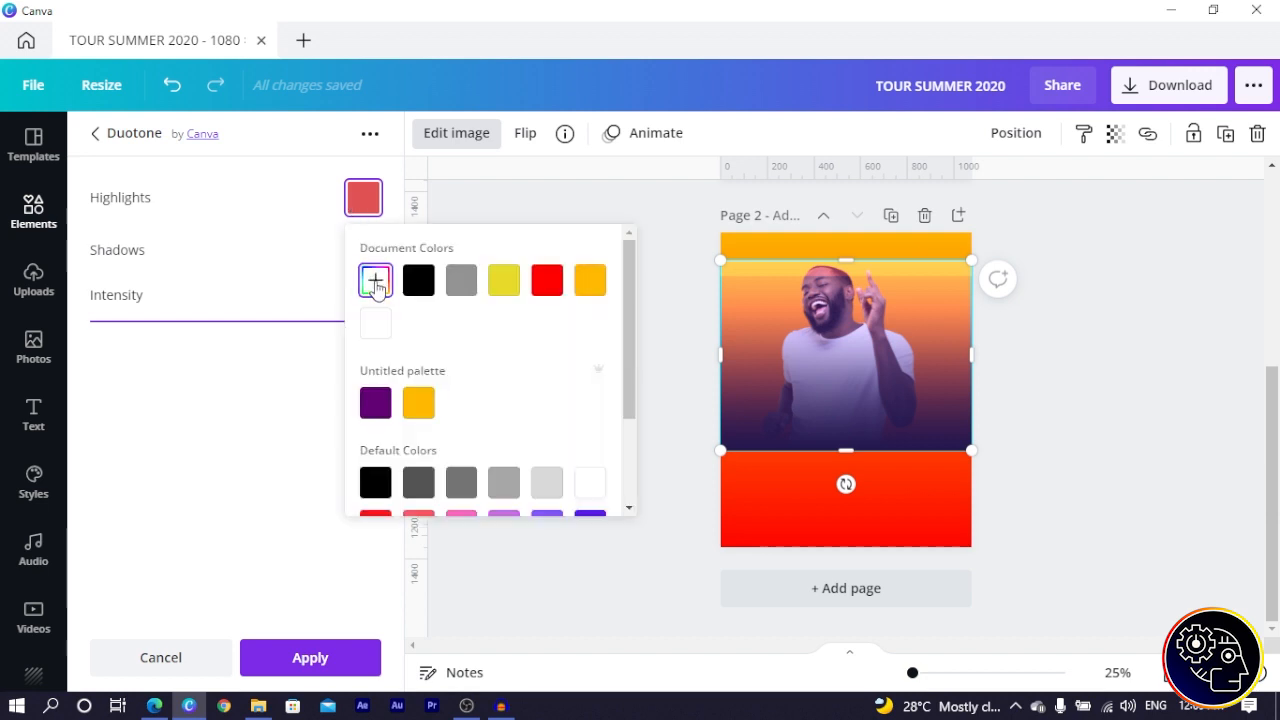
left_click(375, 280)
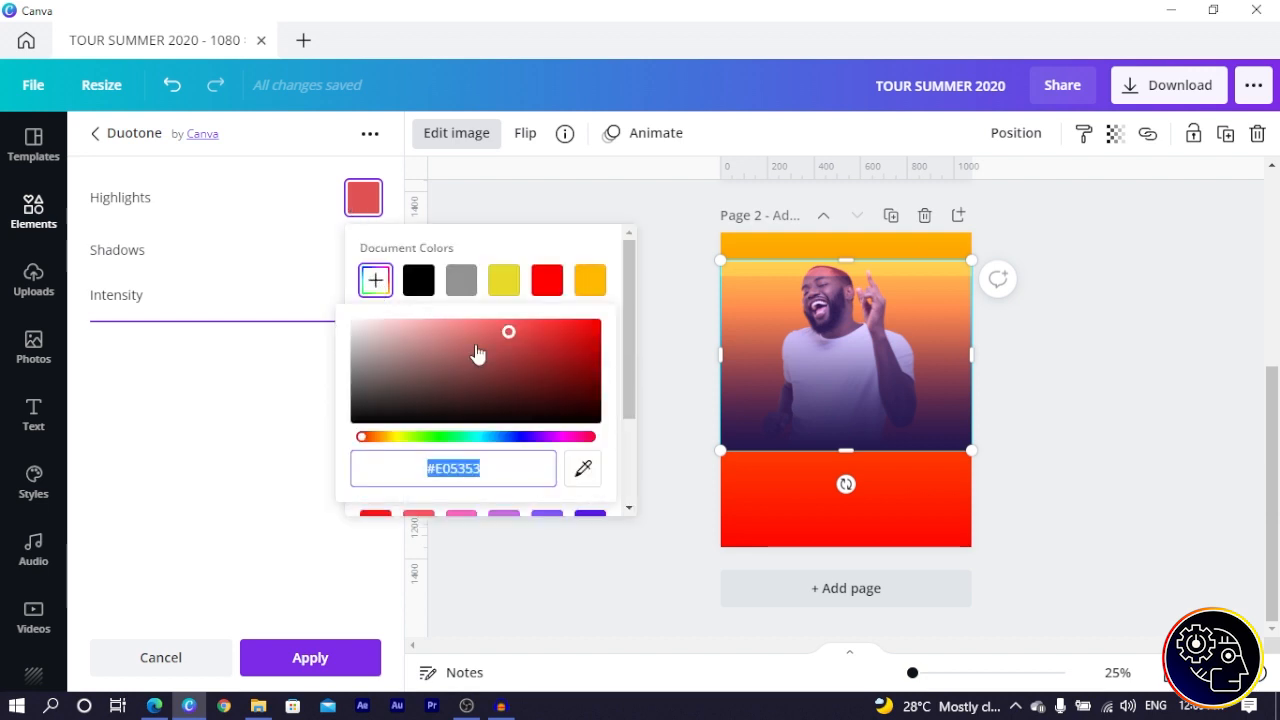
left_click(583, 470)
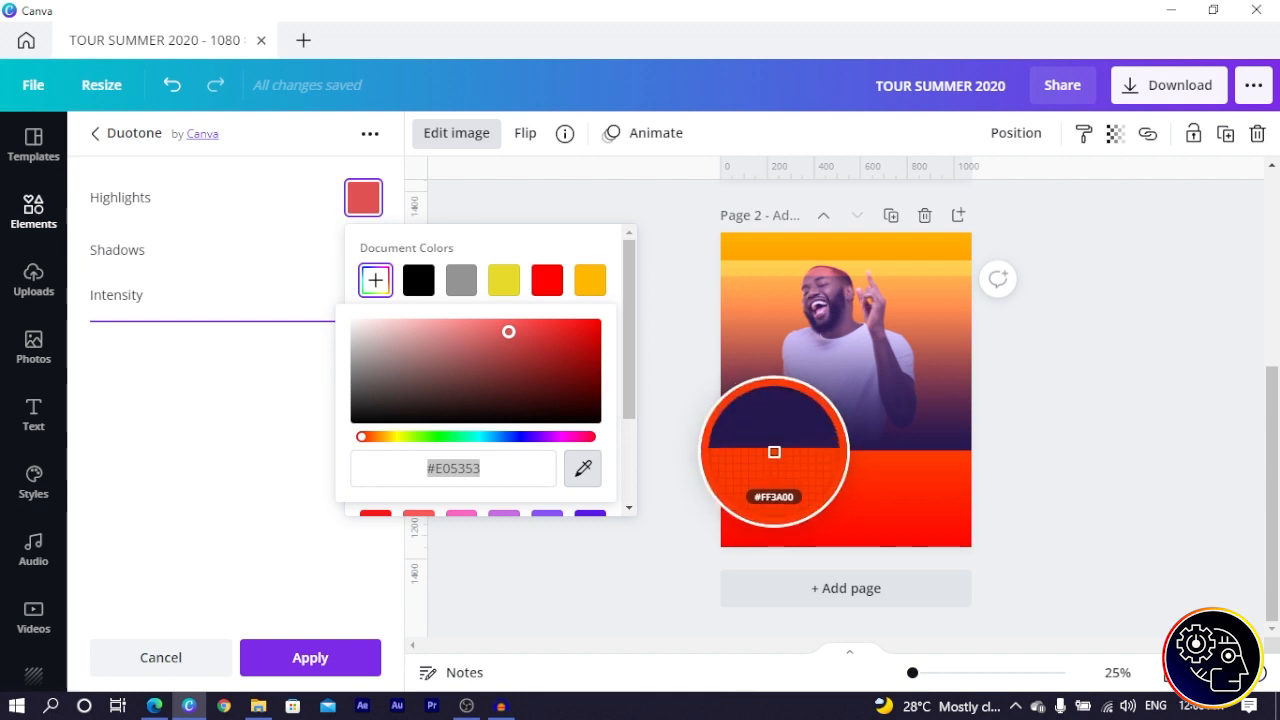
left_click(774, 452)
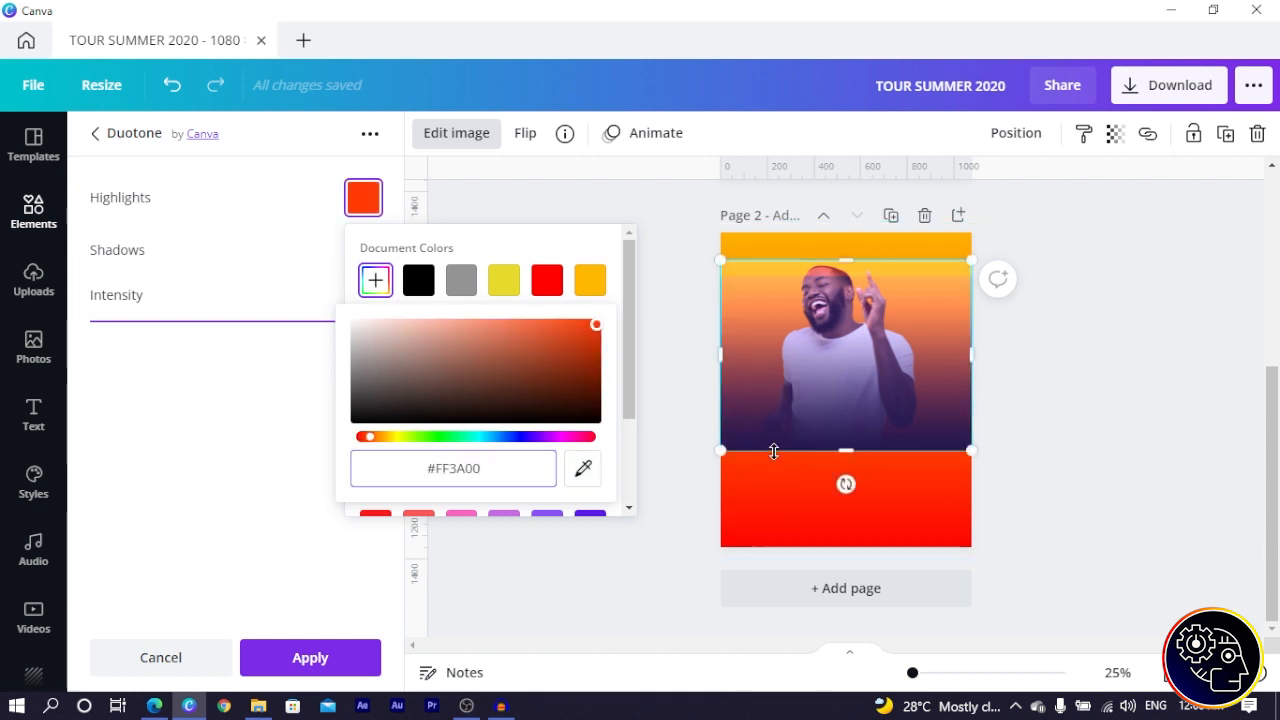
left_click_drag(487, 467, 395, 468)
key("ctrl+c")
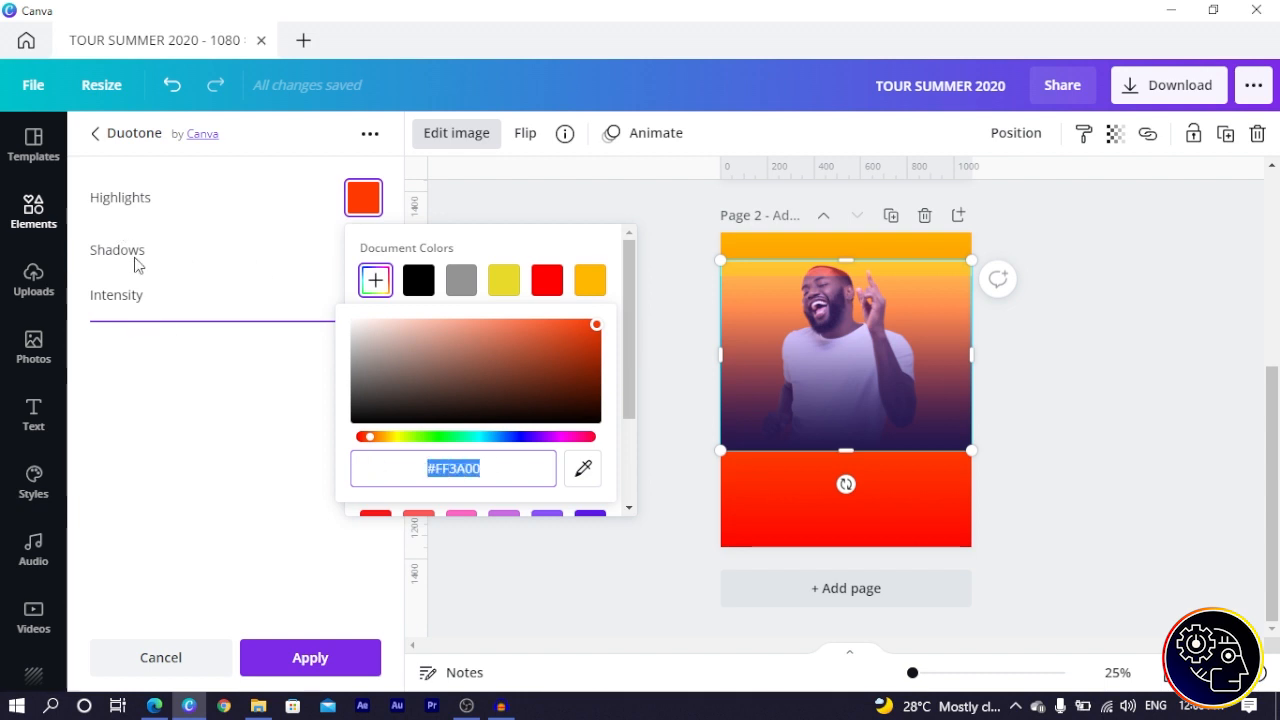
left_click(137, 265)
- Set the duotone shadows to the same #FF3A00 and apply the effect
left_click(366, 251)
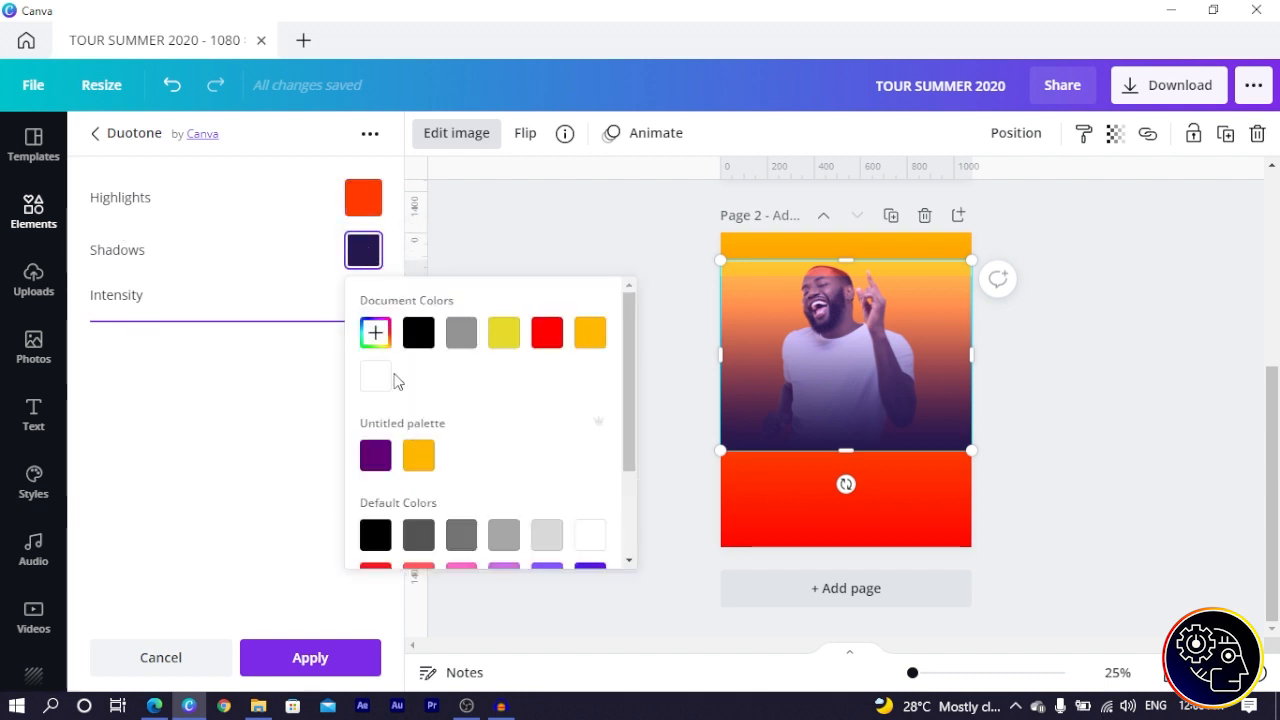
left_click(377, 335)
key("ctrl+v")
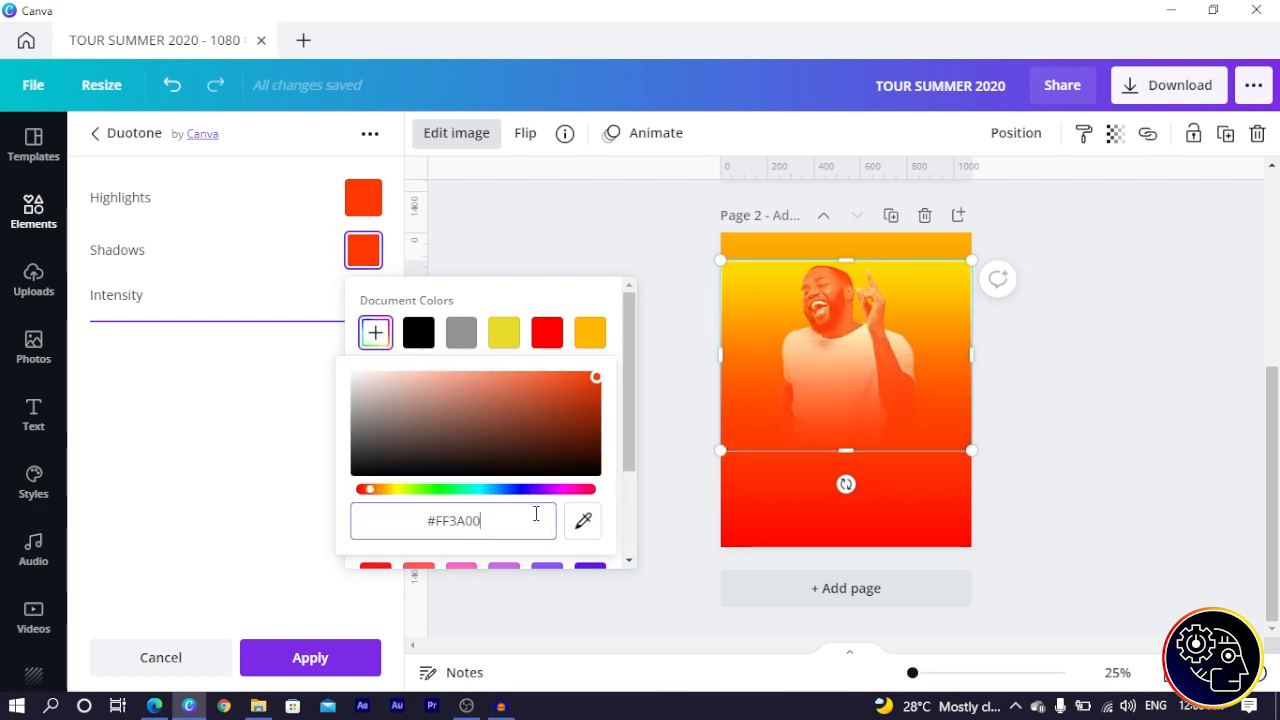
left_click(316, 661)
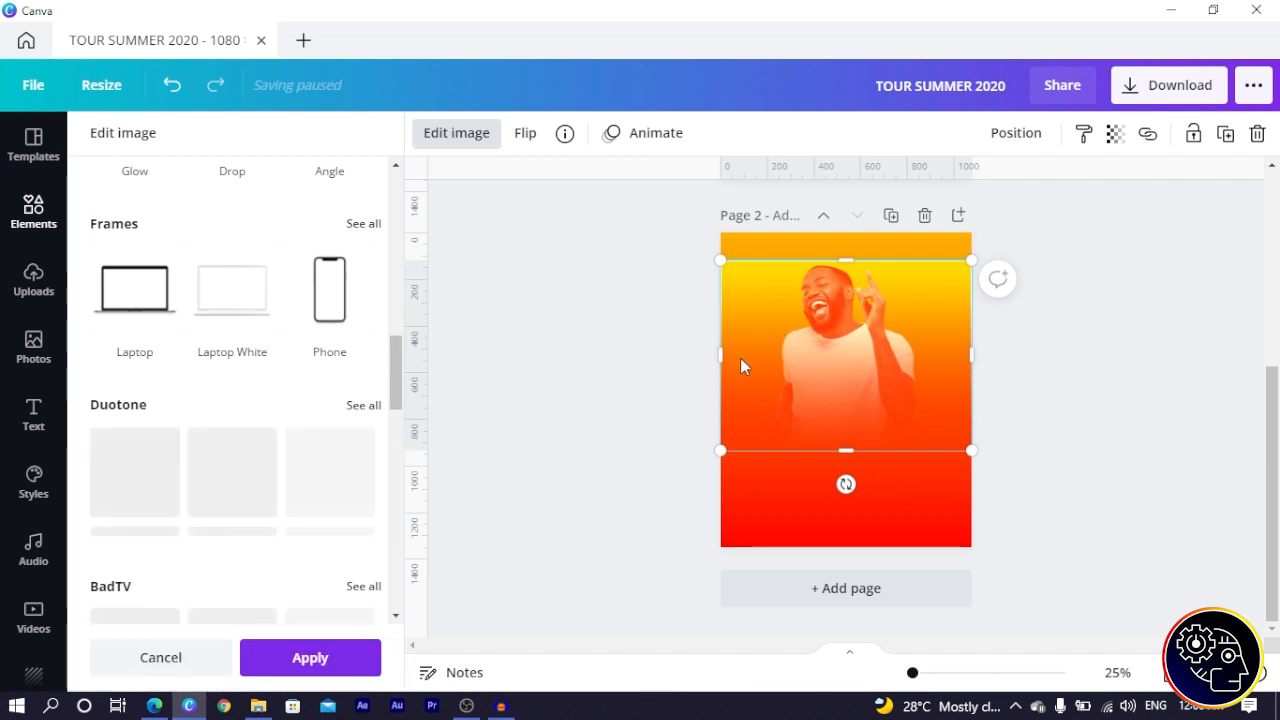
- Apply the orange-red duotone, deselect the photo to preview the blend, and clear the 'gradient' search
left_click(334, 660)
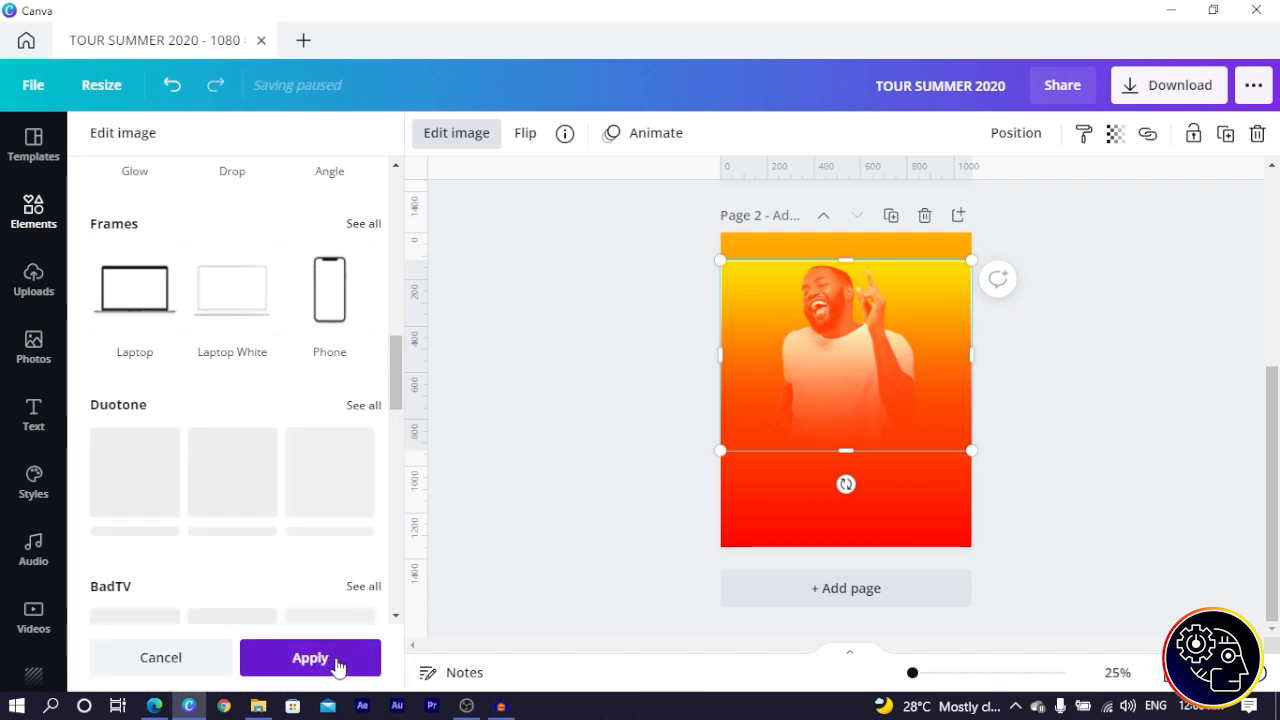
left_click(606, 421)
left_click(853, 428)
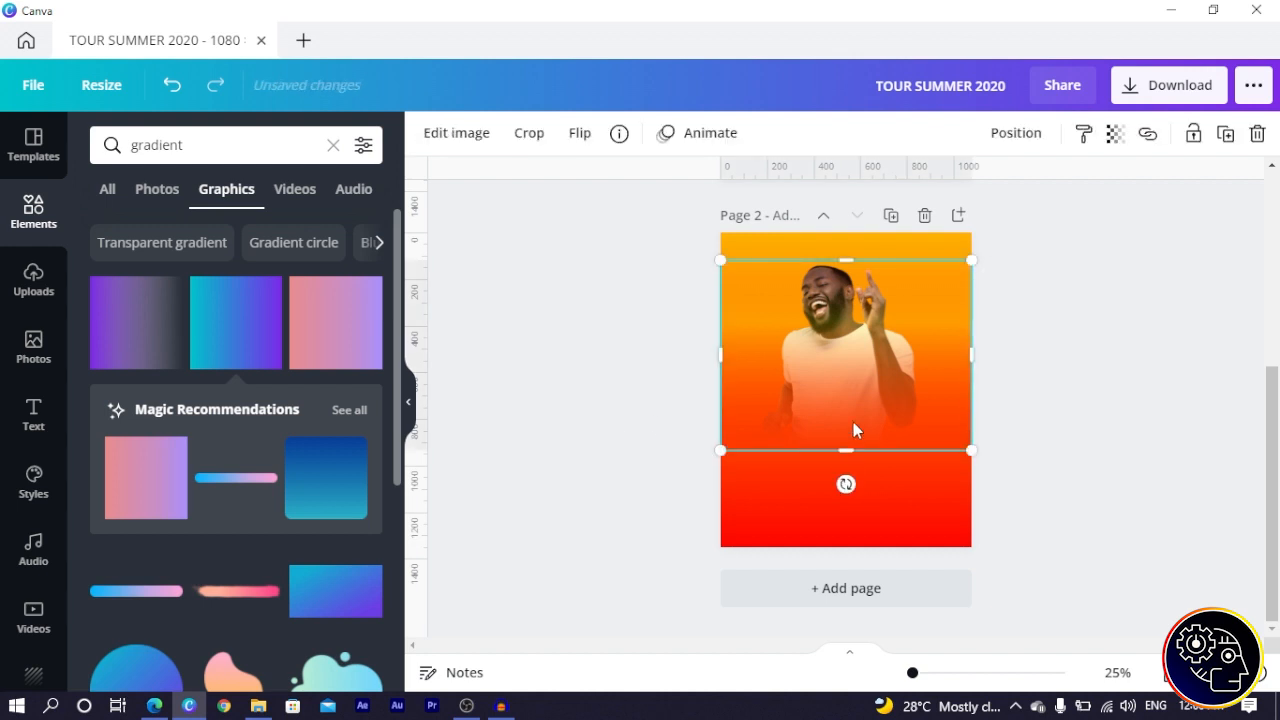
left_click(560, 408)
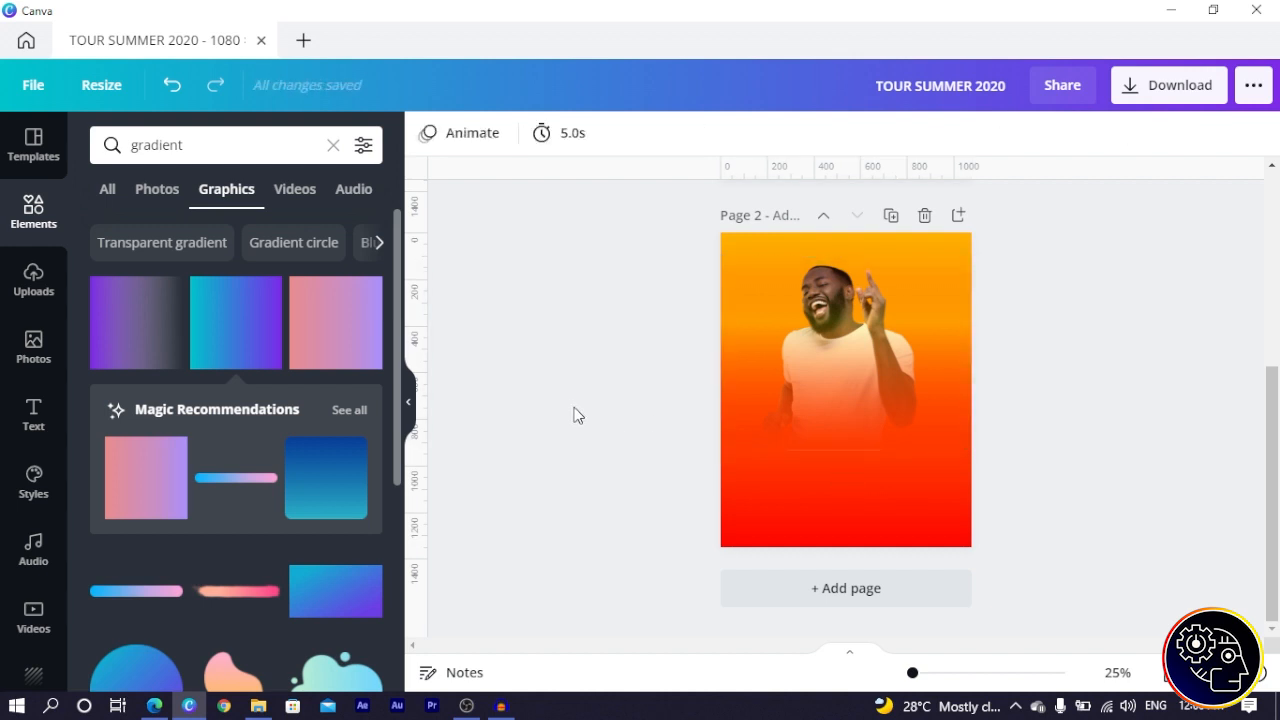
left_click(836, 421)
left_click(614, 411)
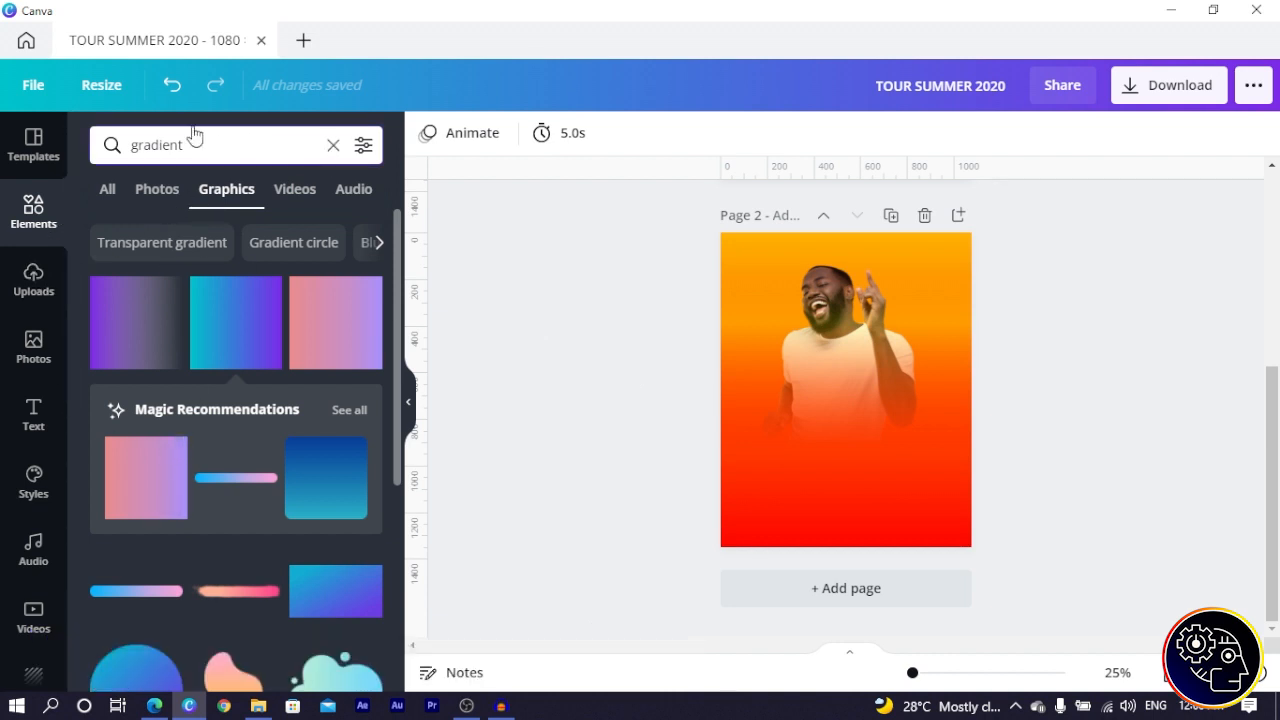
left_click(333, 146)
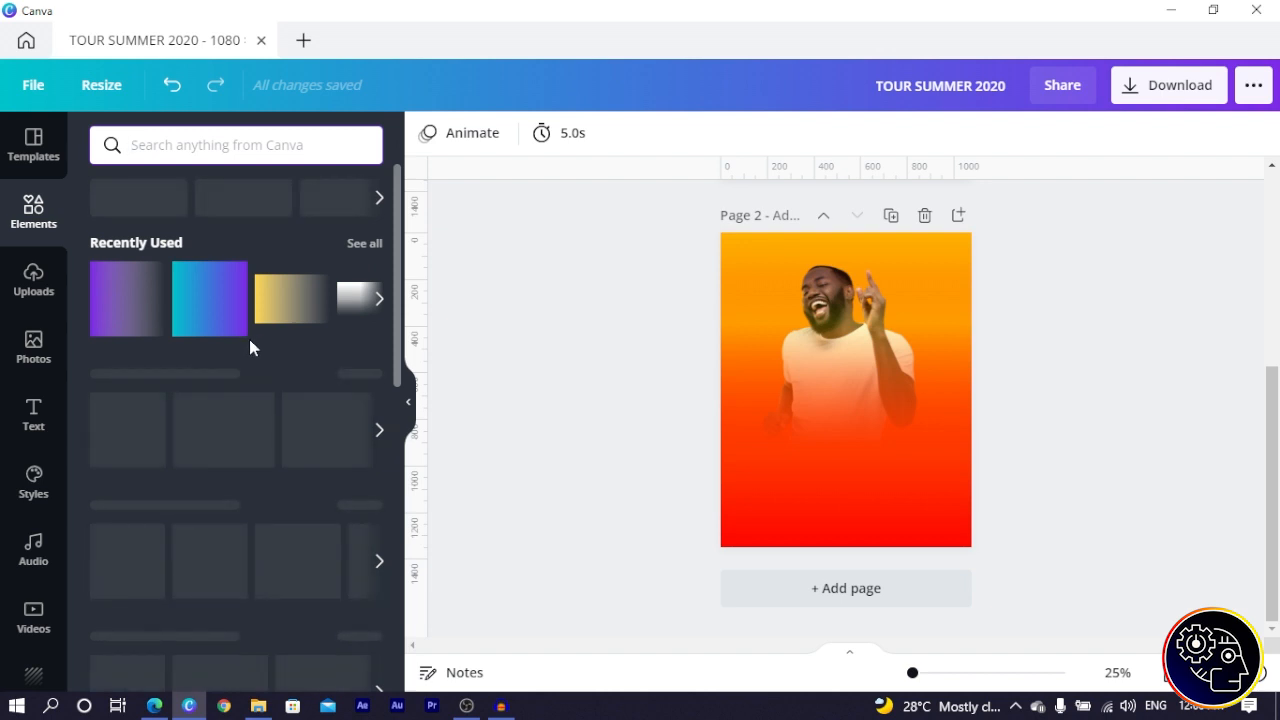
- Clear the '3d heart' search, show all Lines & Shapes, and add a shape to the page
left_click(288, 320)
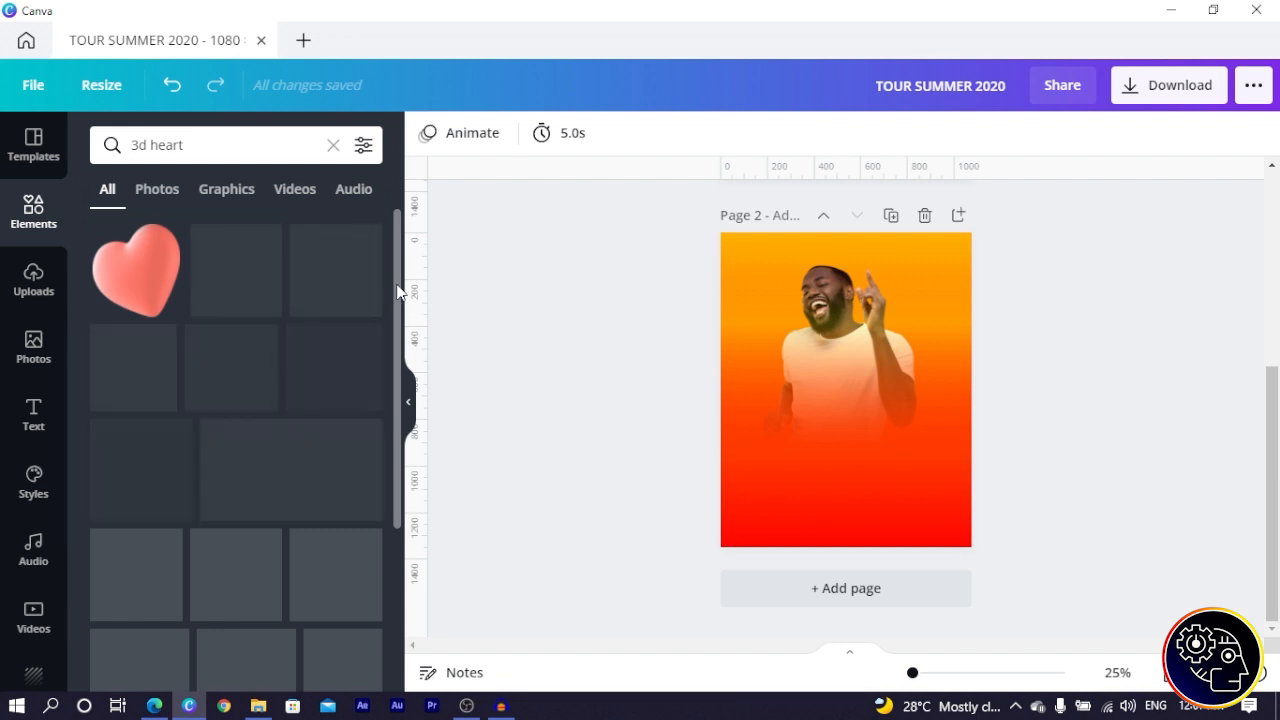
left_click(333, 147)
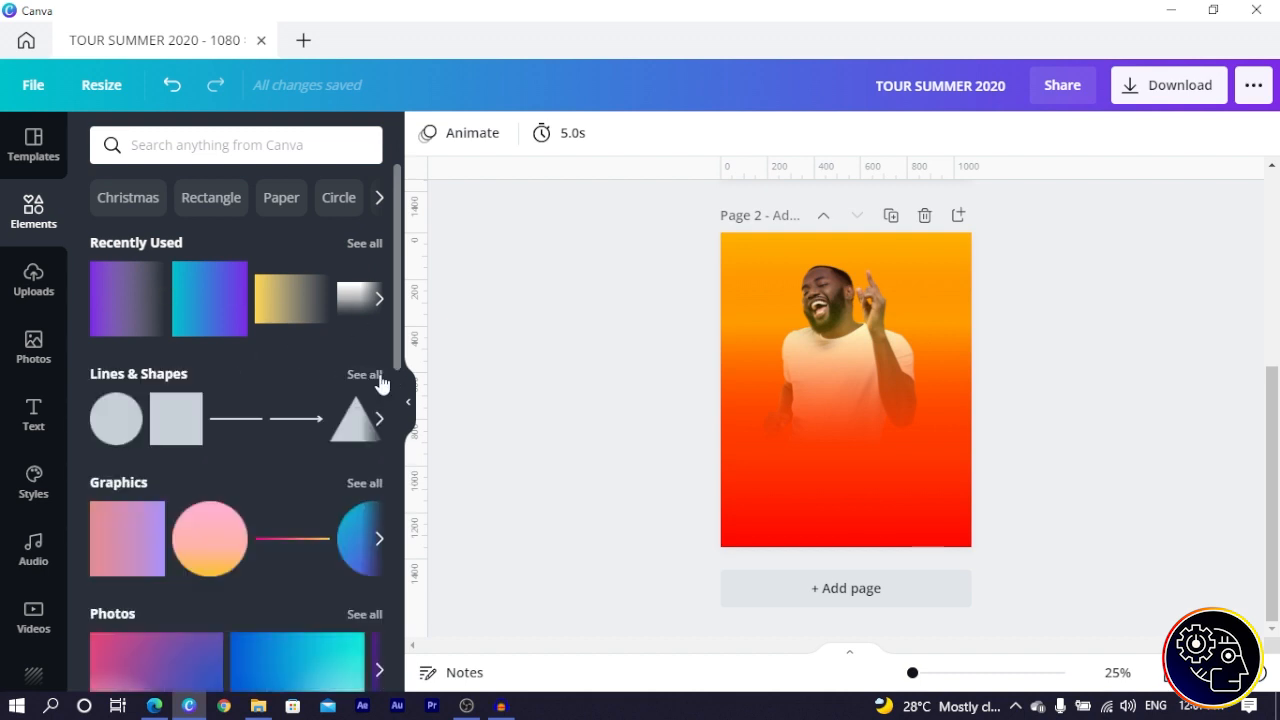
left_click(365, 375)
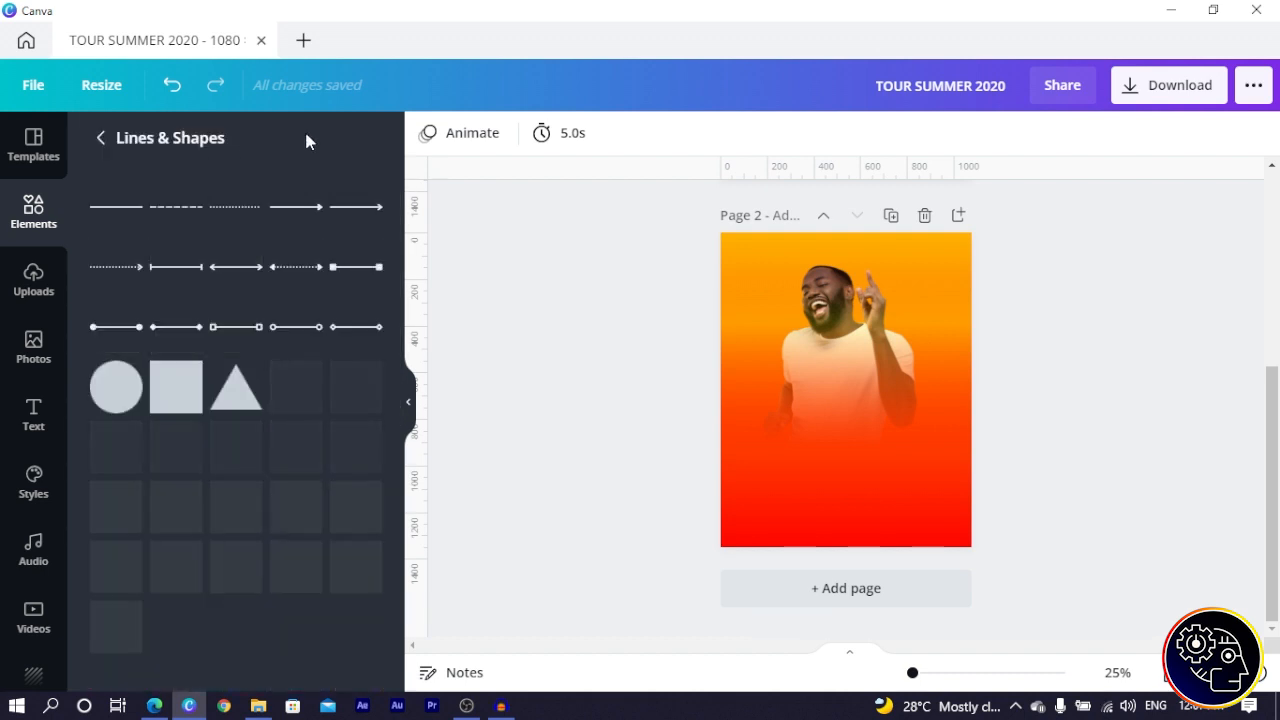
scroll(249, 409, "down", 3)
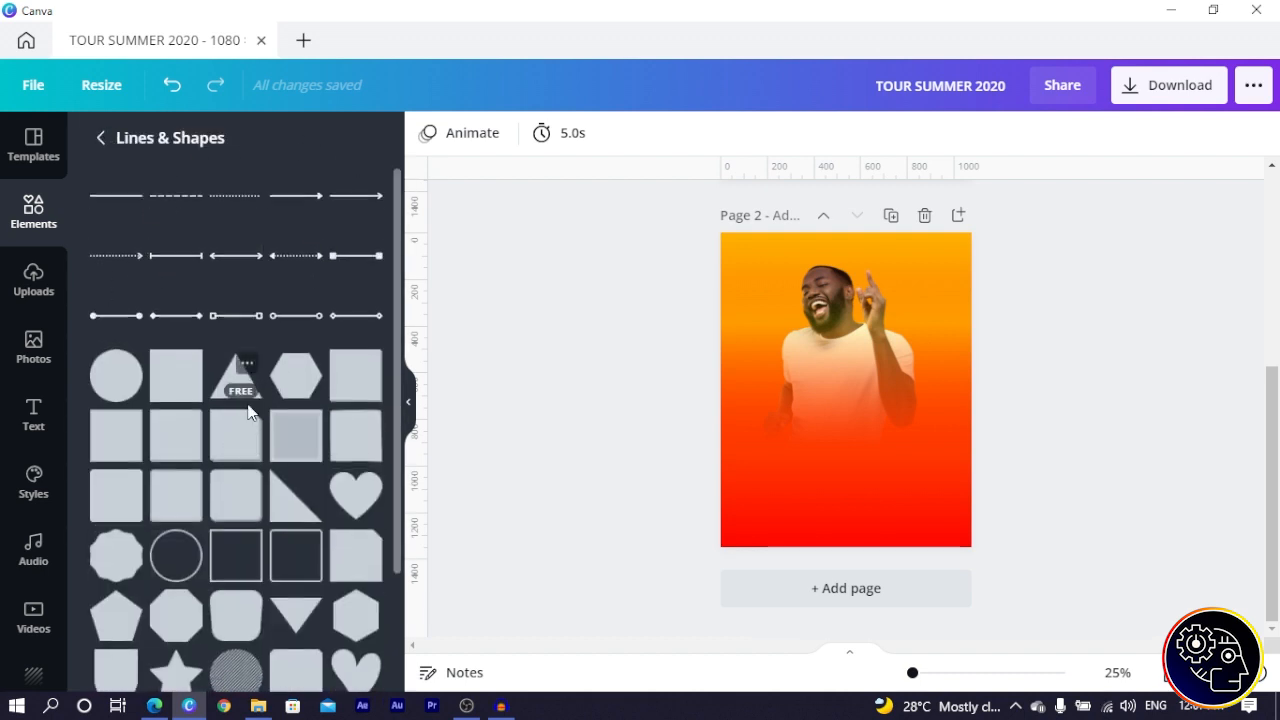
left_click(116, 528)
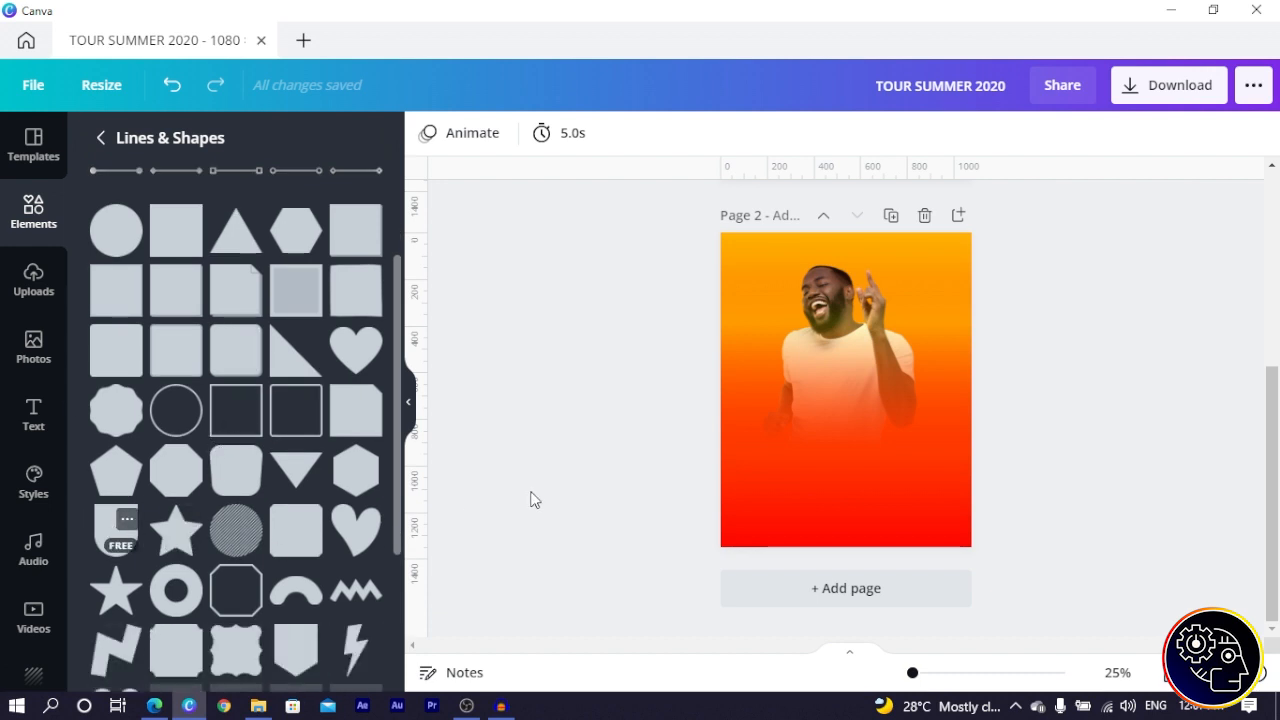
- Rotate and shrink the new shape into a small horizontal yellow box
left_click_drag(846, 507, 651, 391)
left_click_drag(933, 319, 809, 390)
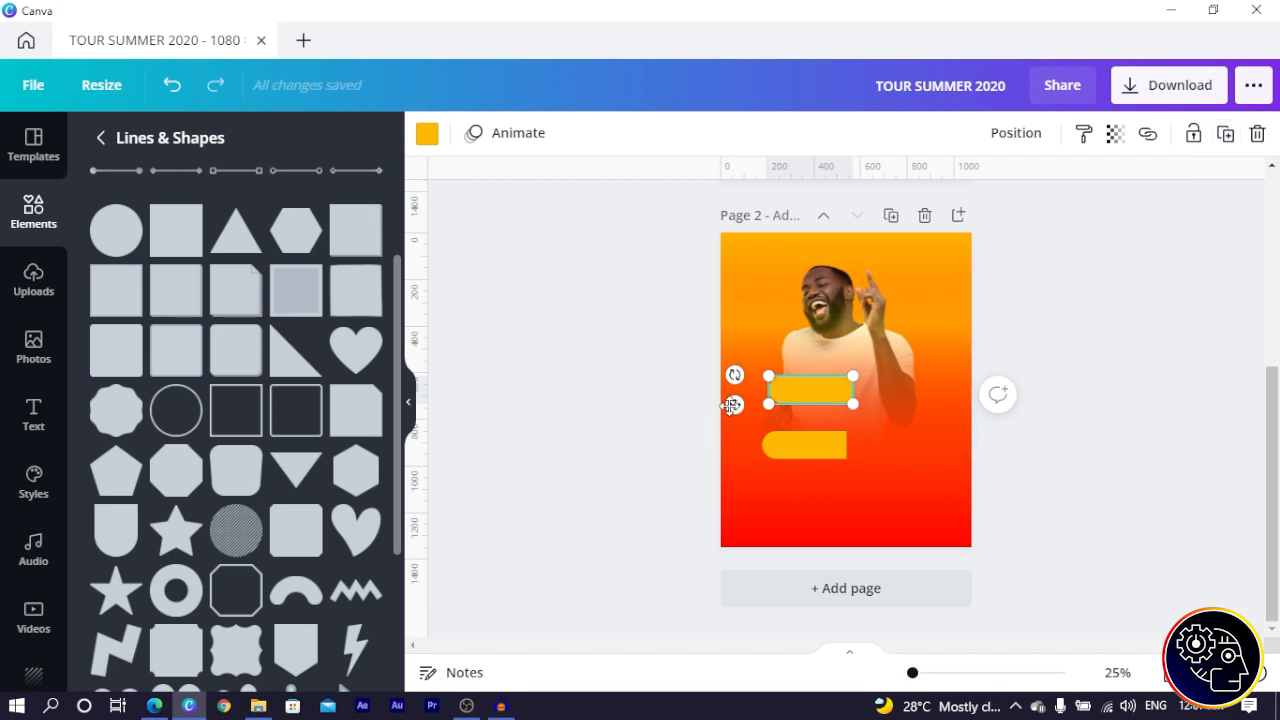
left_click_drag(729, 376, 898, 444)
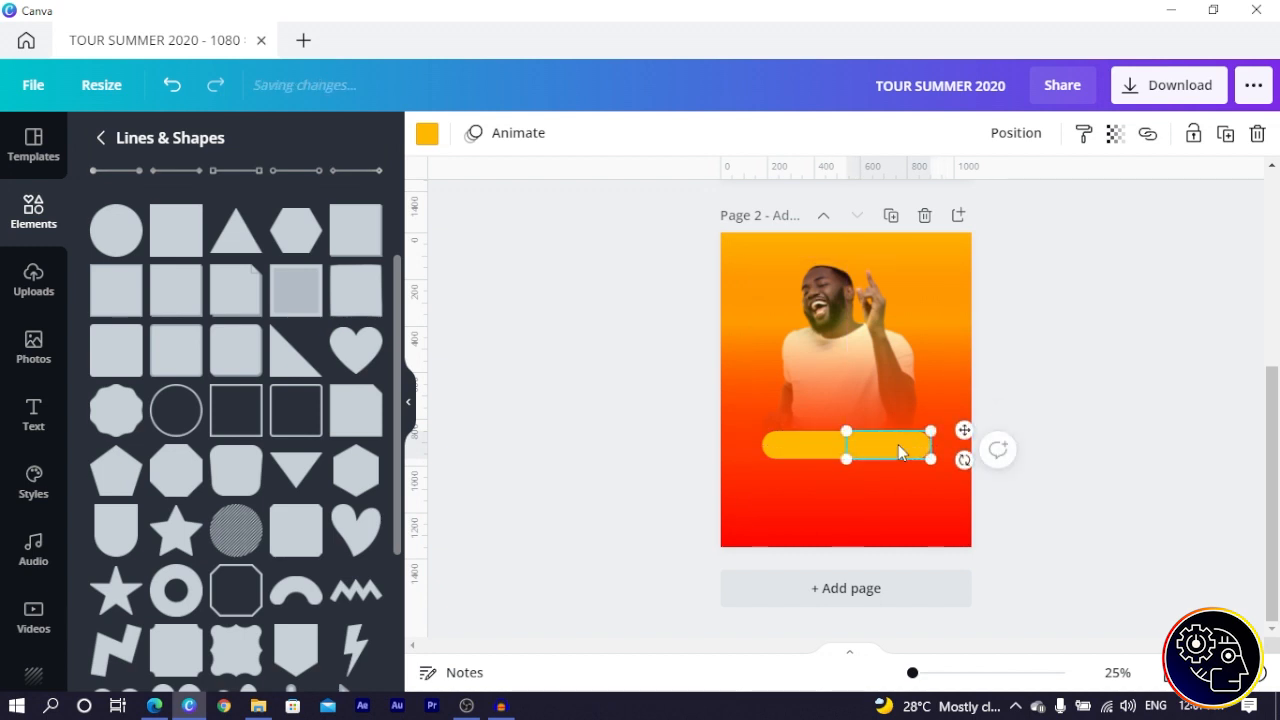
left_click(586, 521)
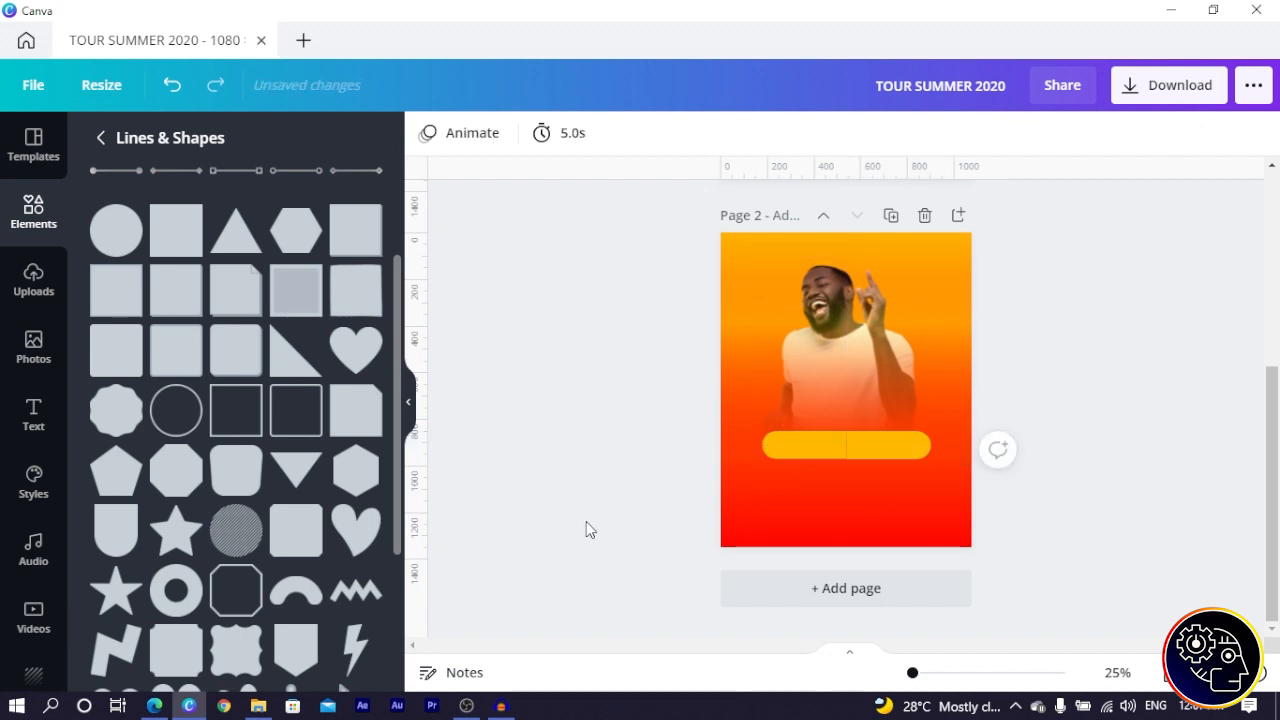
left_click(852, 444)
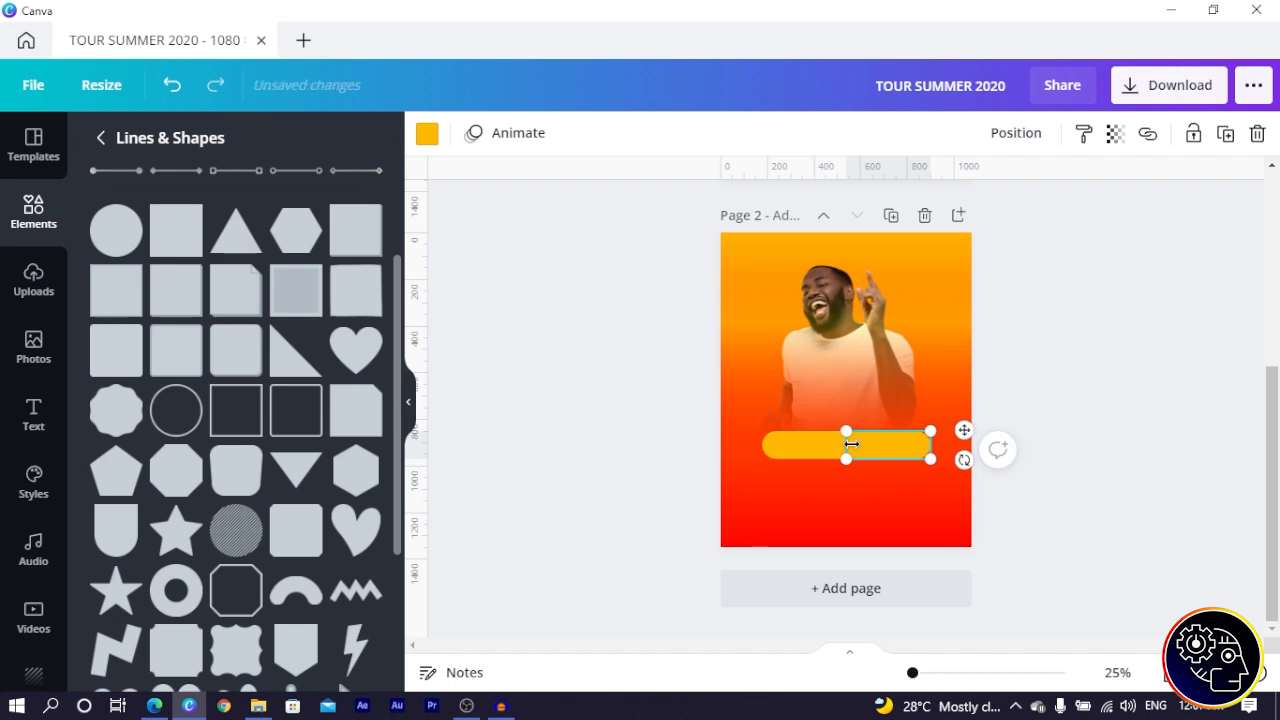
- Group the two yellow halves into one pill-shaped bar
left_click(617, 462)
left_click(816, 450)
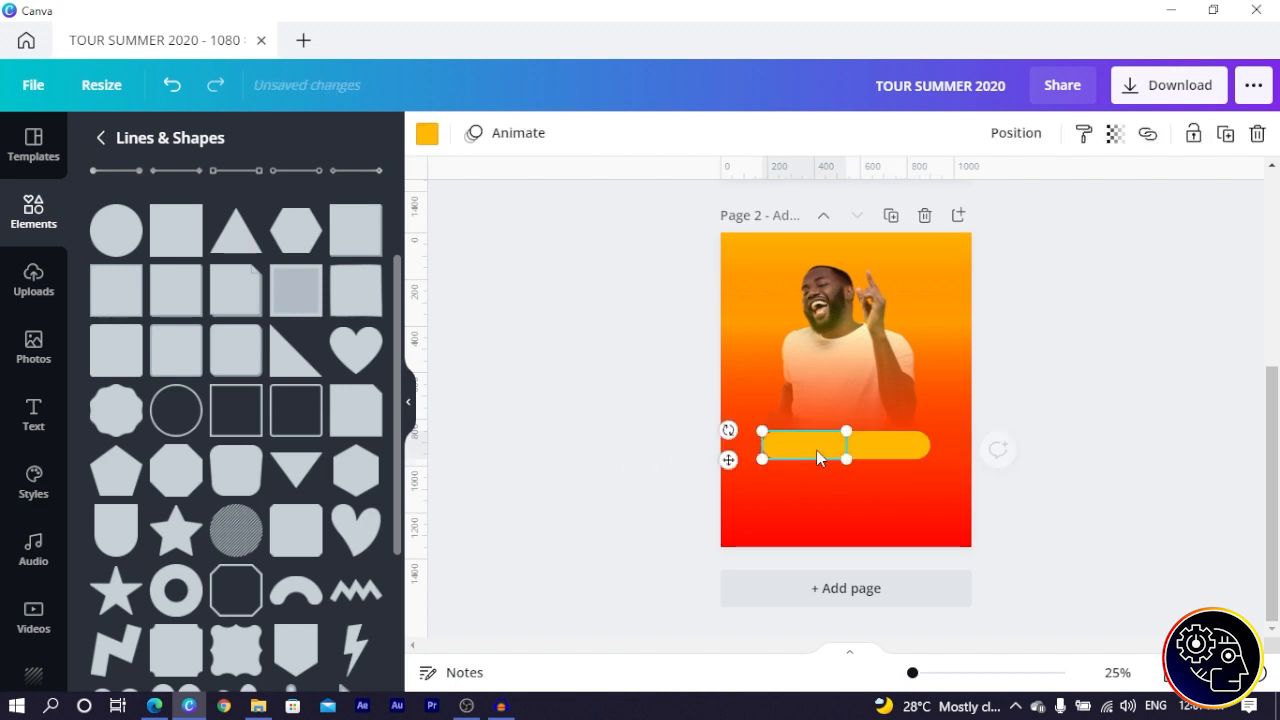
left_click(901, 439, "shift")
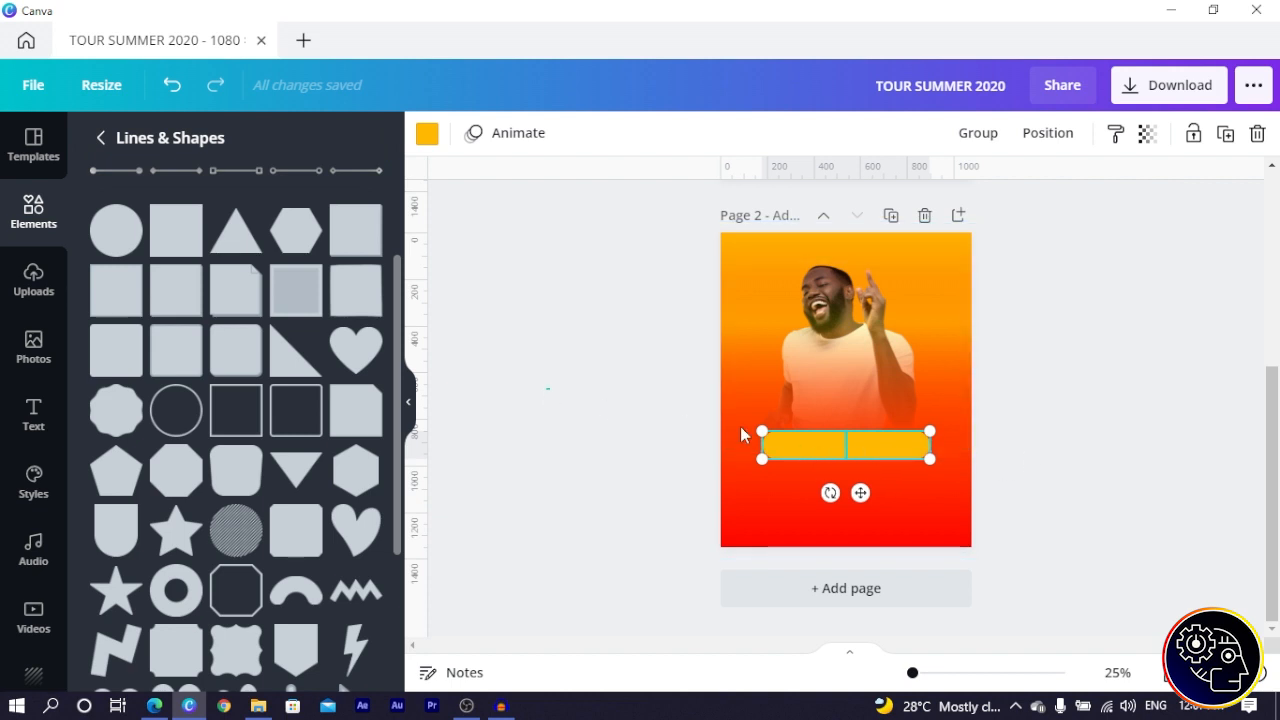
left_click(640, 466)
left_click(807, 442)
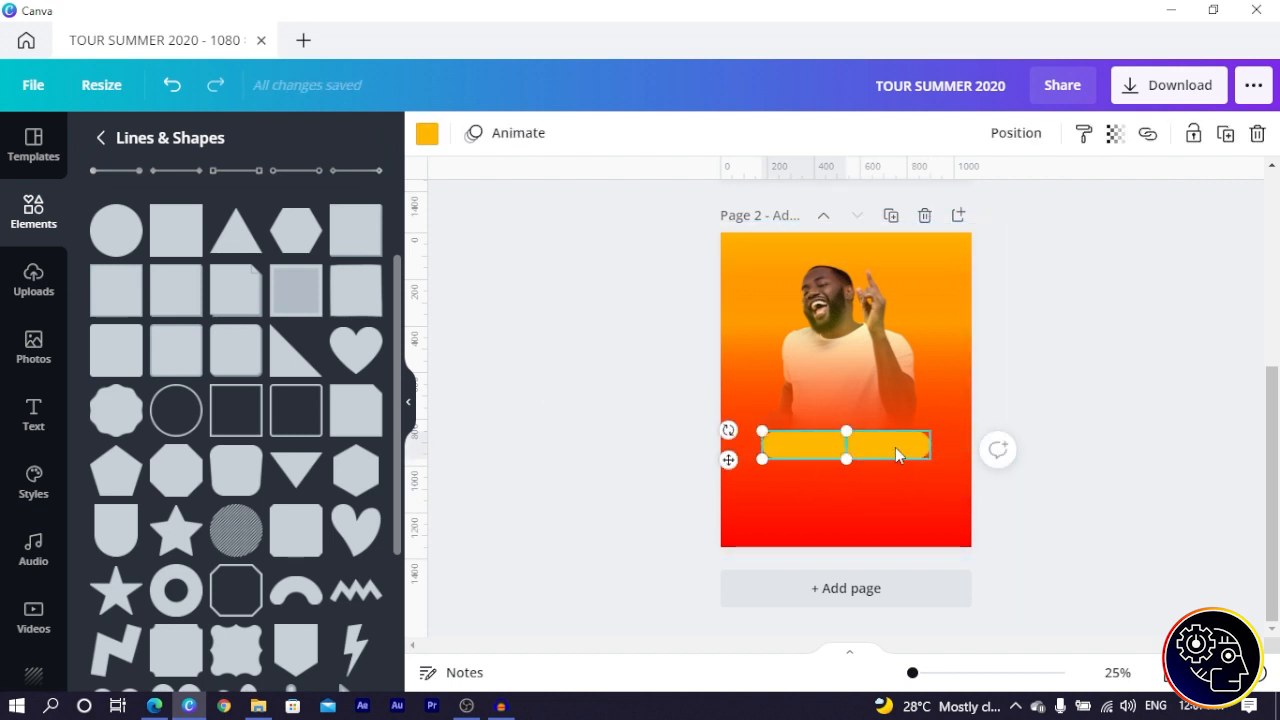
left_click(895, 447, "shift")
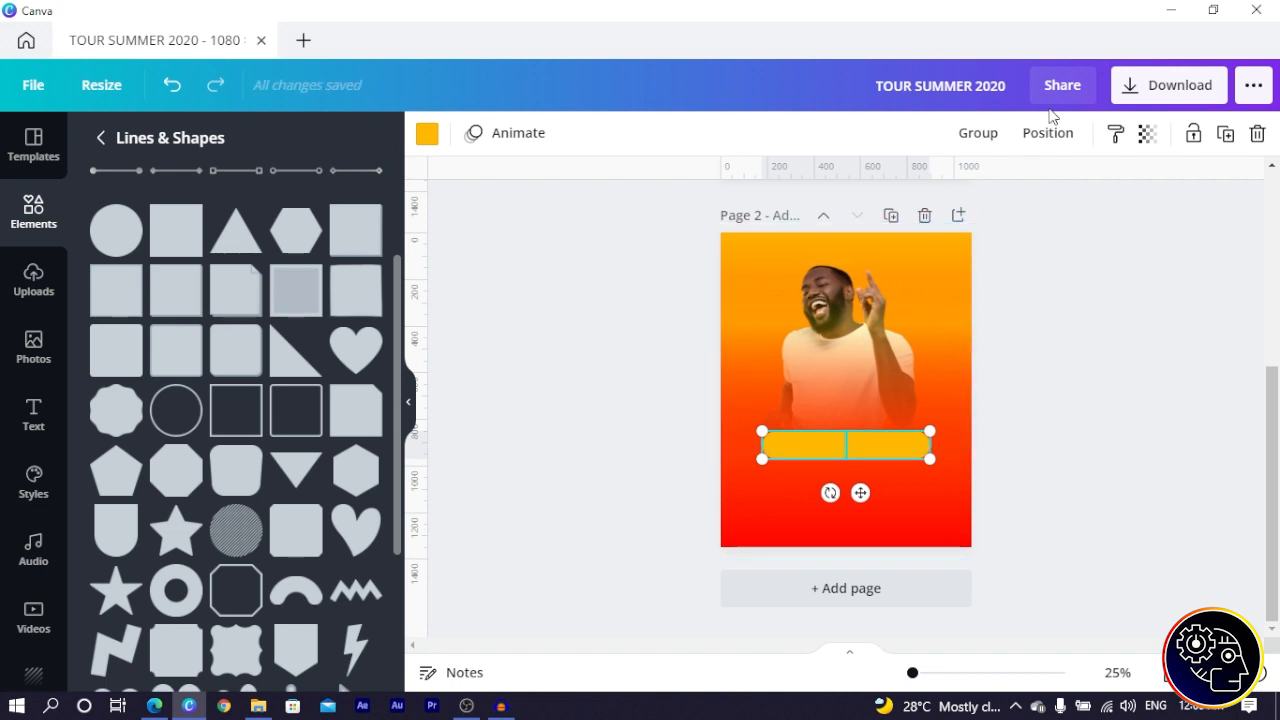
left_click(980, 134)
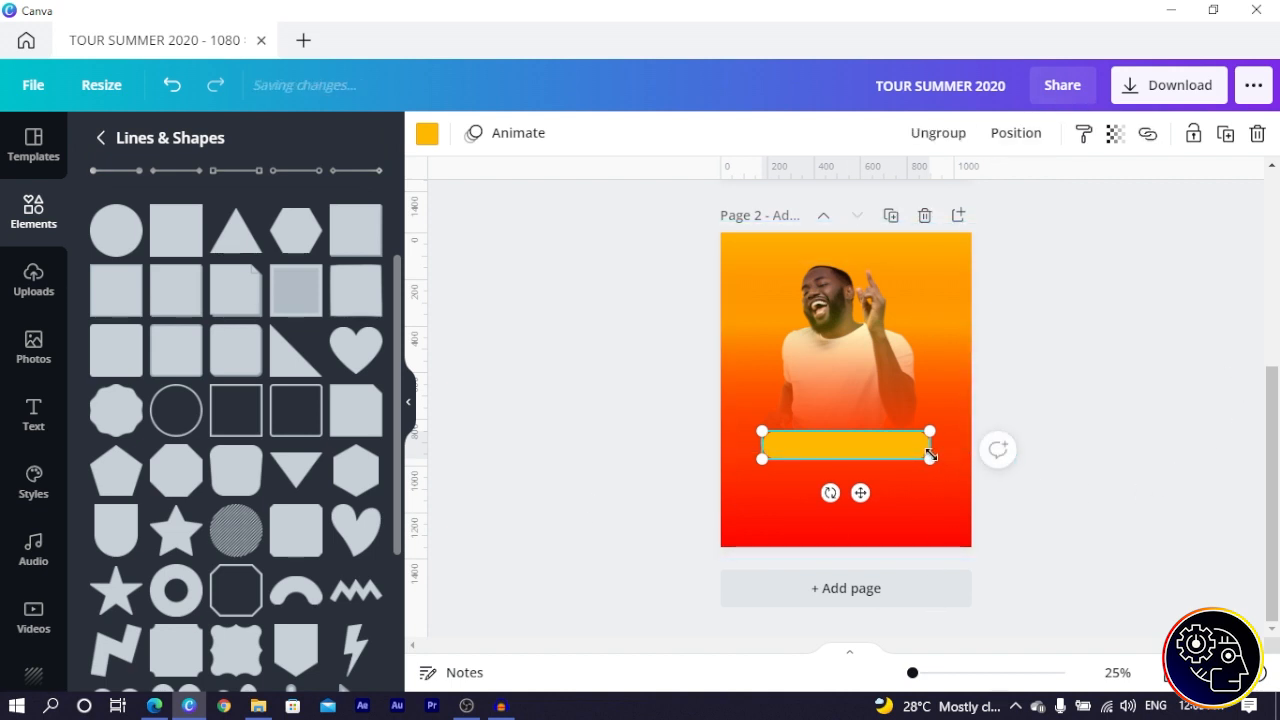
- Resize the yellow pill bar and centre it higher across the man's chest, zoomed to 50%
left_click_drag(930, 456, 929, 457)
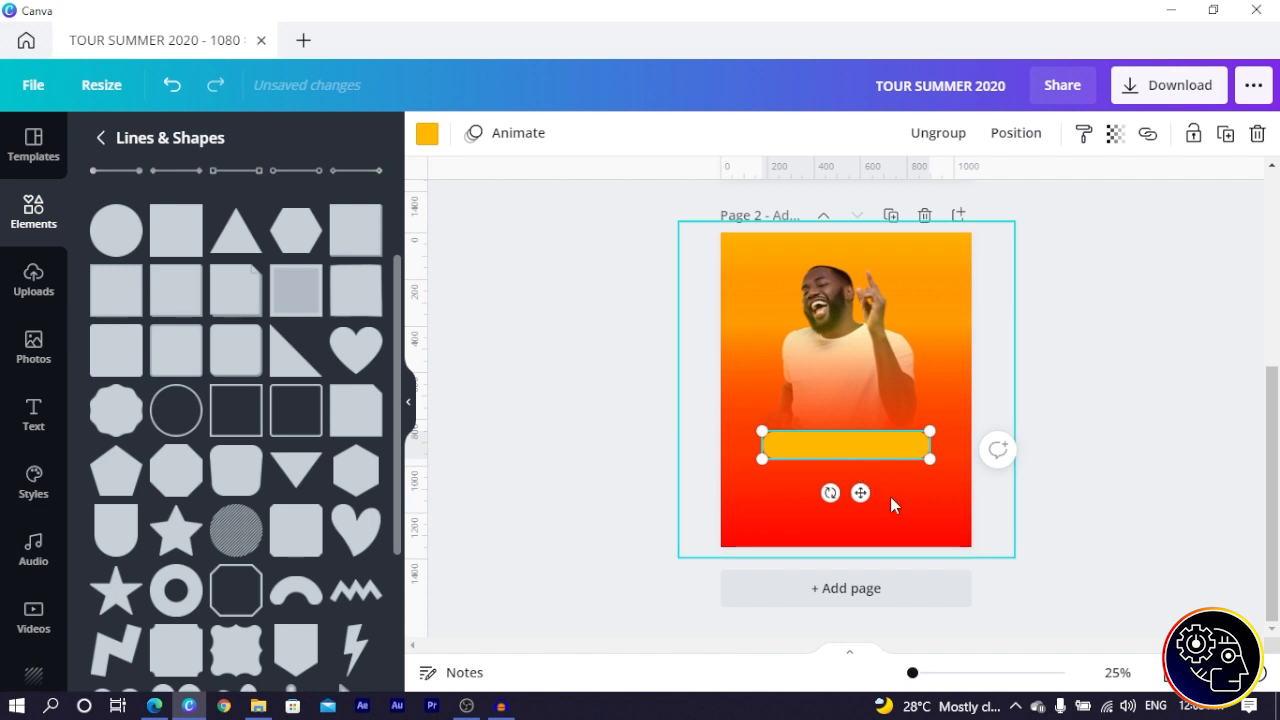
key("ctrl+plus")
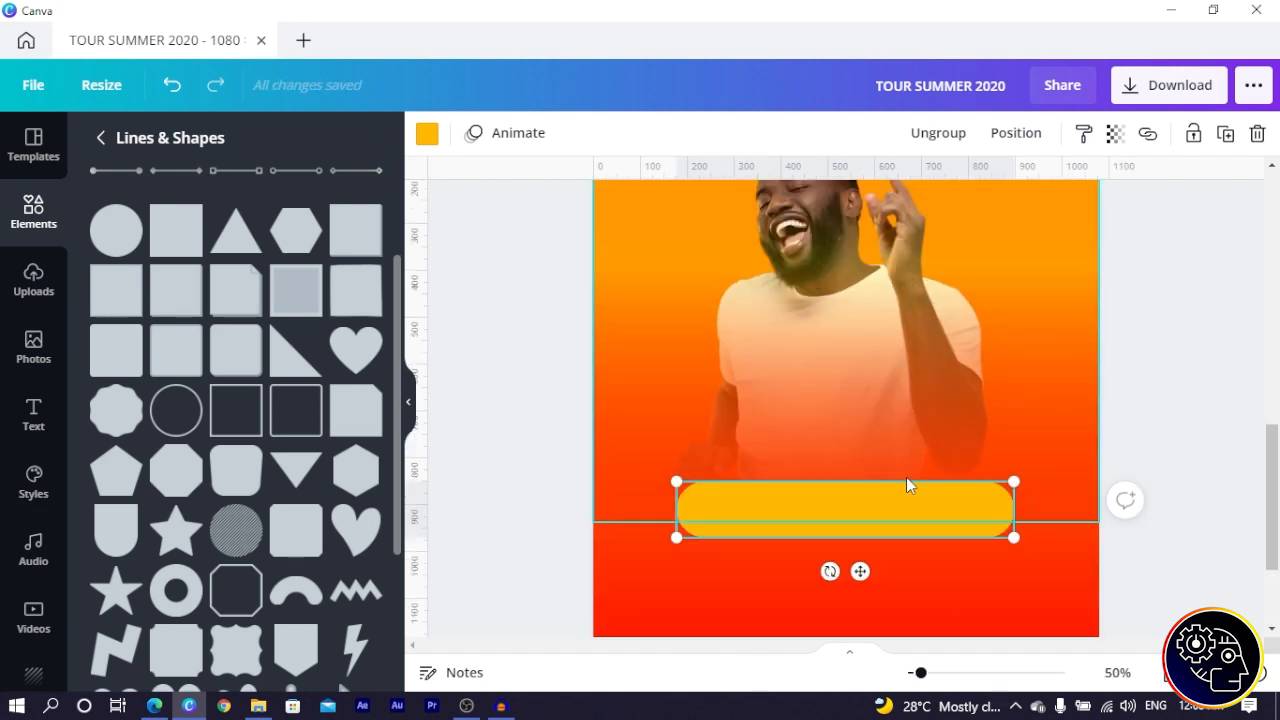
scroll(904, 477, "down", 1)
left_click_drag(1014, 443, 934, 431)
left_click_drag(798, 419, 836, 340)
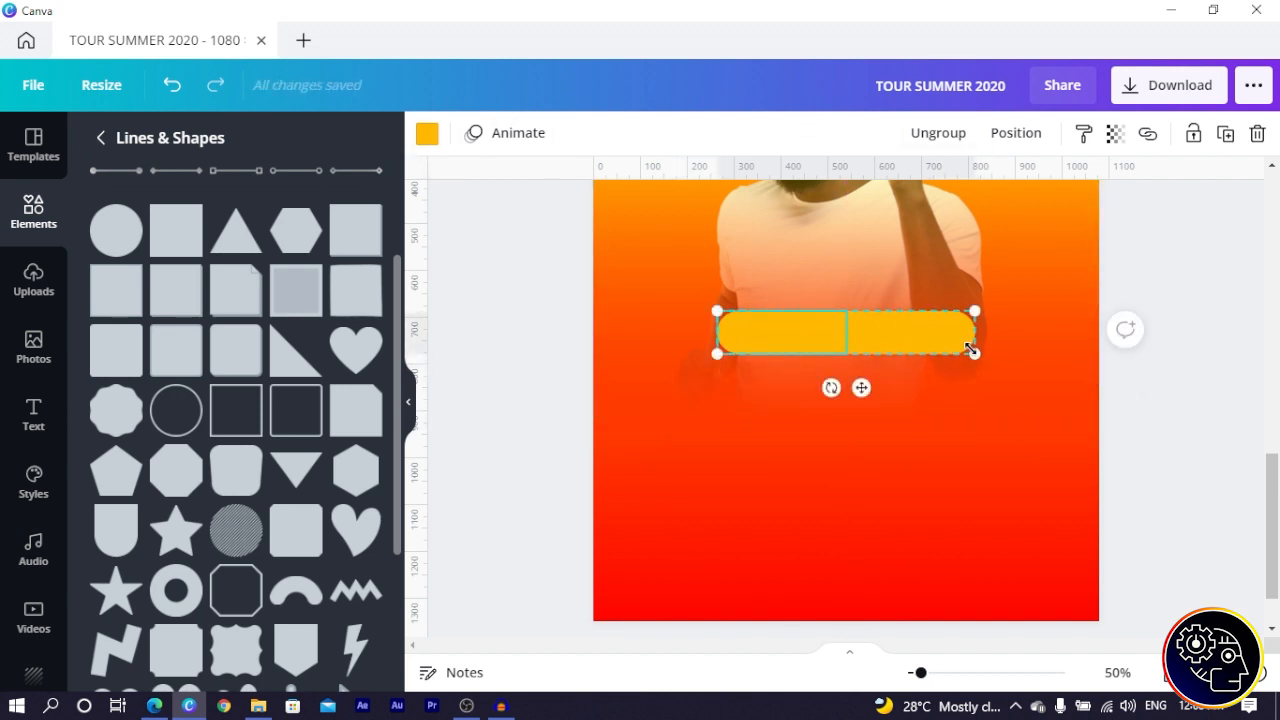
- Make the pill bar white and zoom out to 25% to see the whole page
left_click(427, 134)
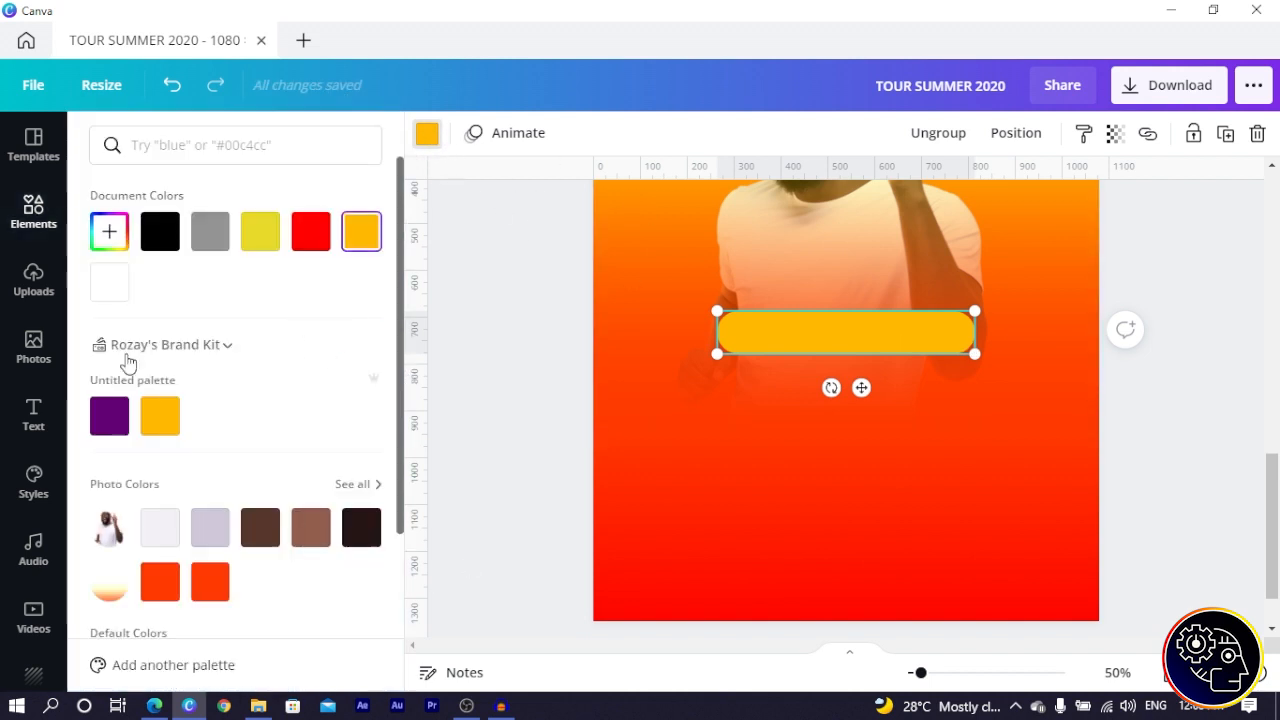
left_click(109, 282)
left_click(457, 306)
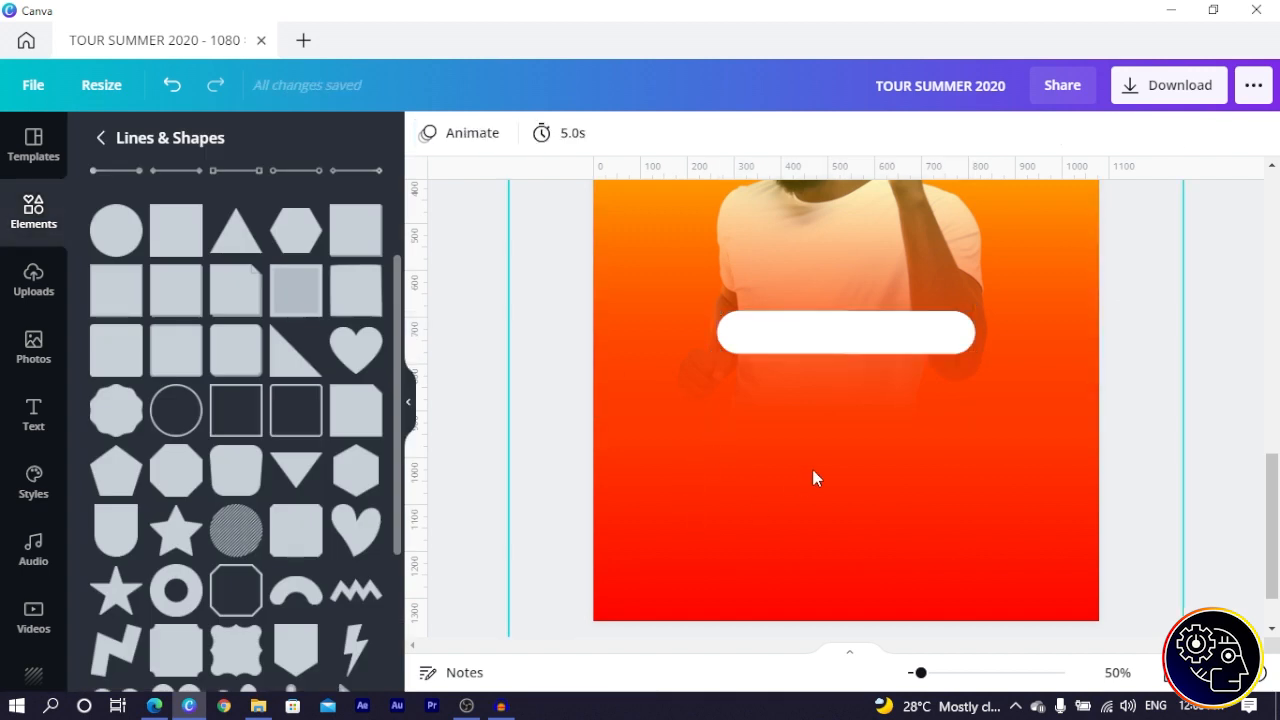
scroll(760, 480, "up", 2)
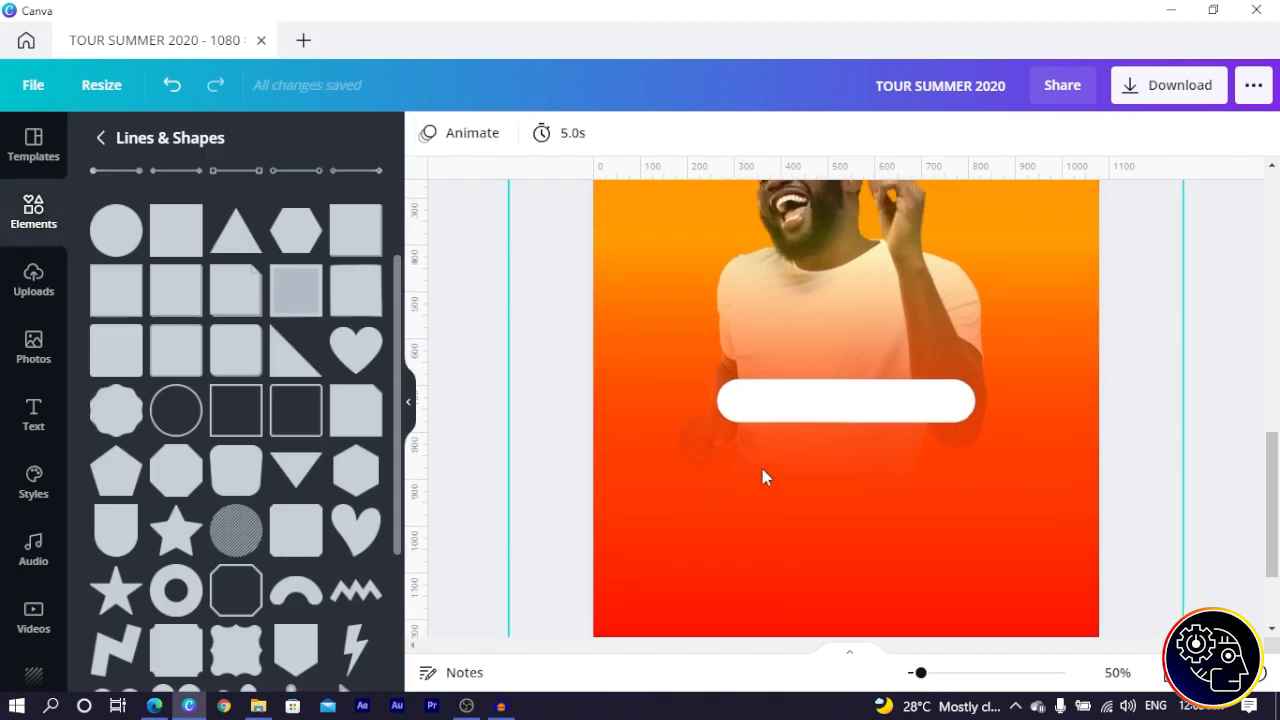
key("ctrl+minus")
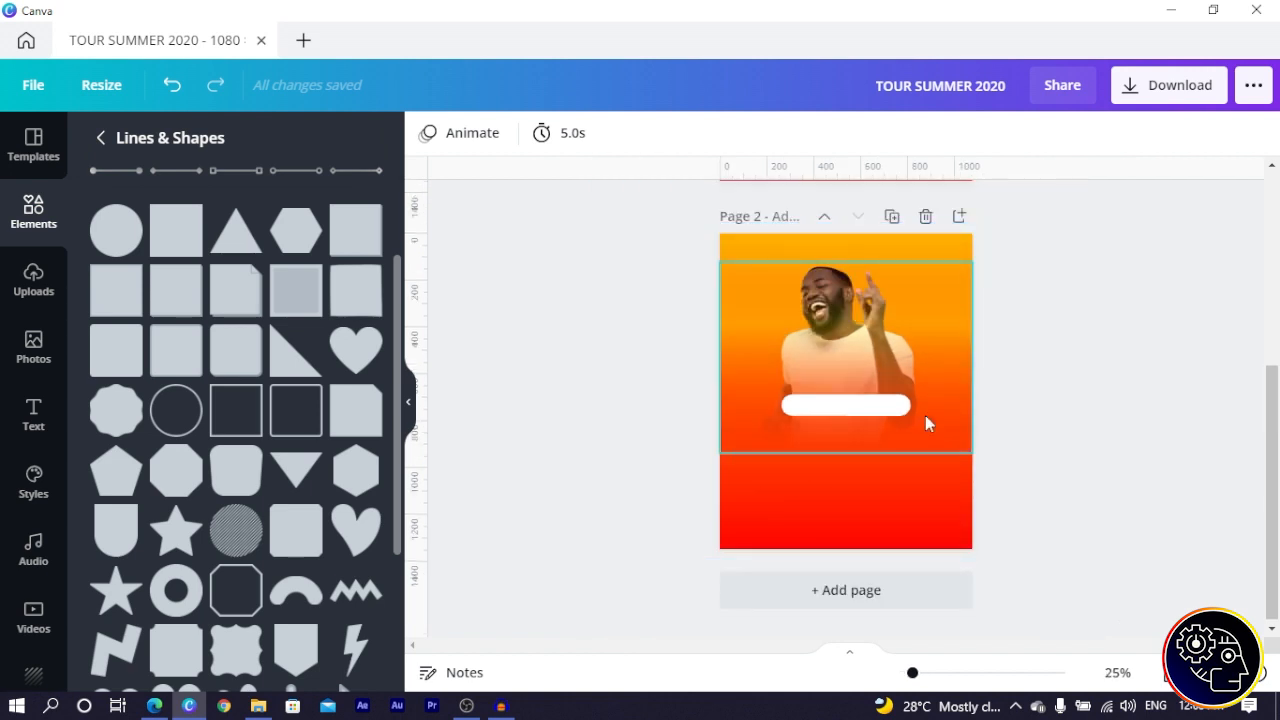
left_click(859, 513)
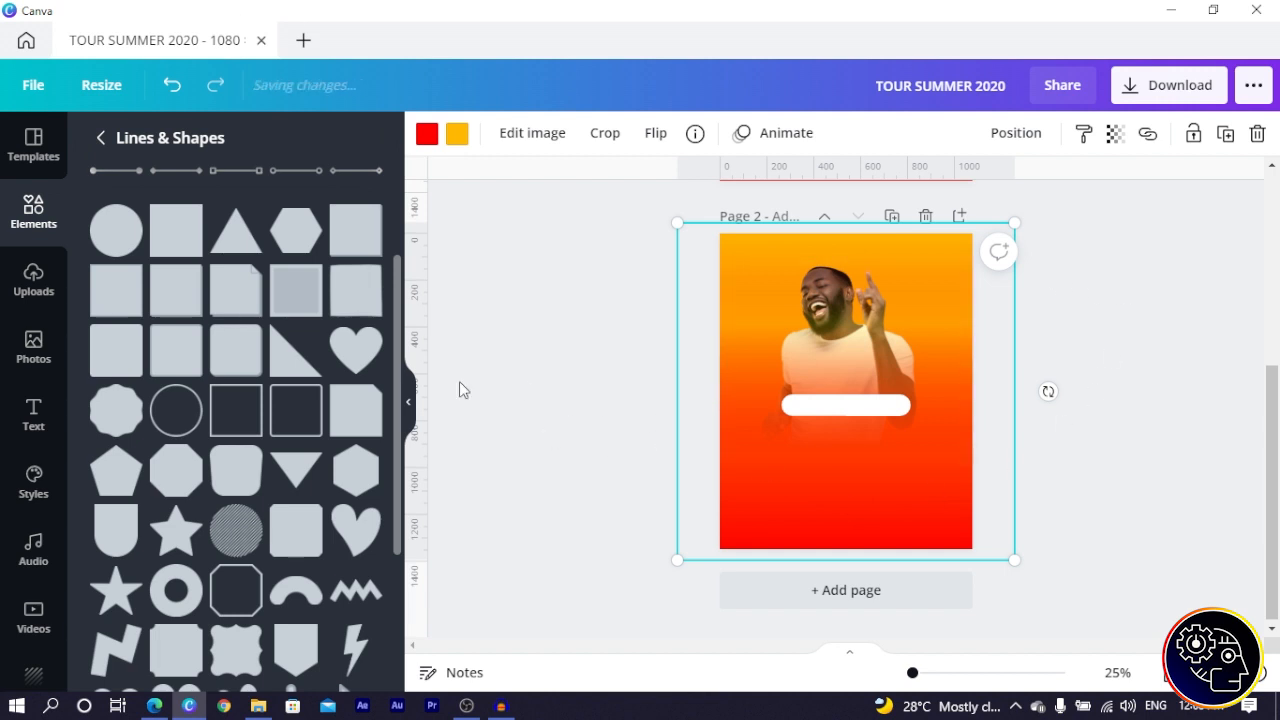
left_click(31, 430)
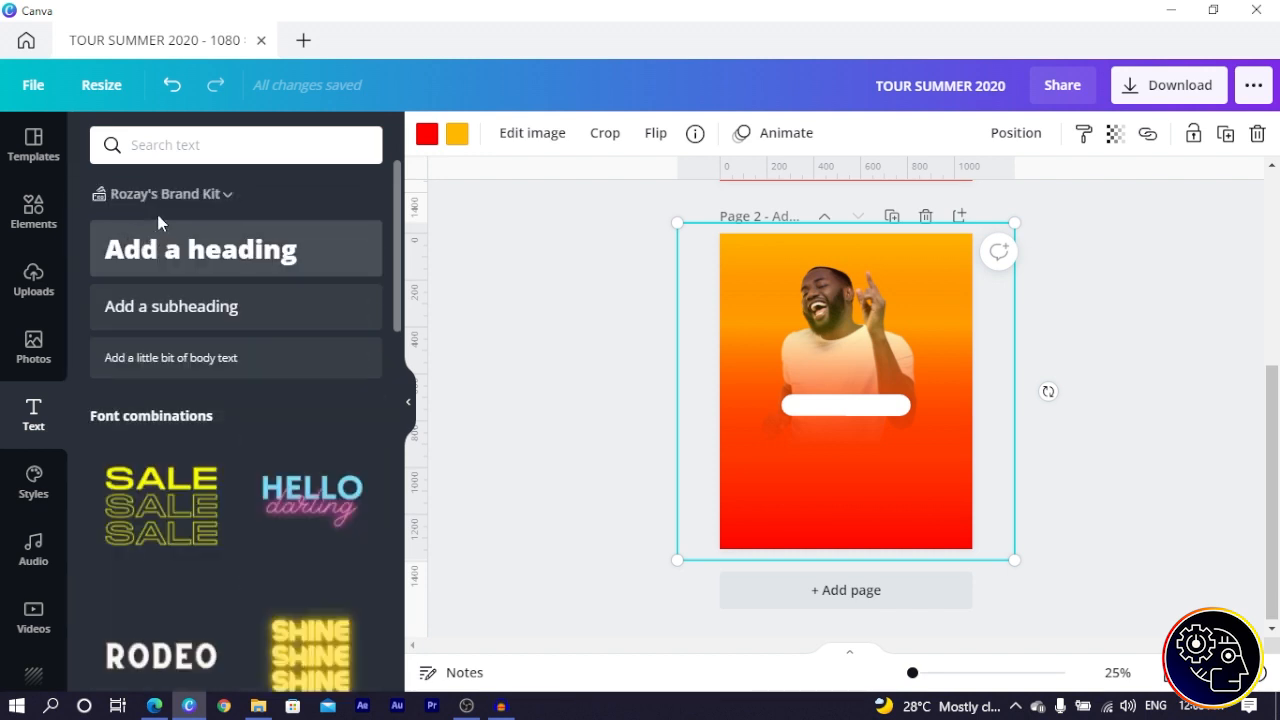
- Add a heading text box and replace its text with 'TOUR SUMMER 2020'
left_click(236, 249)
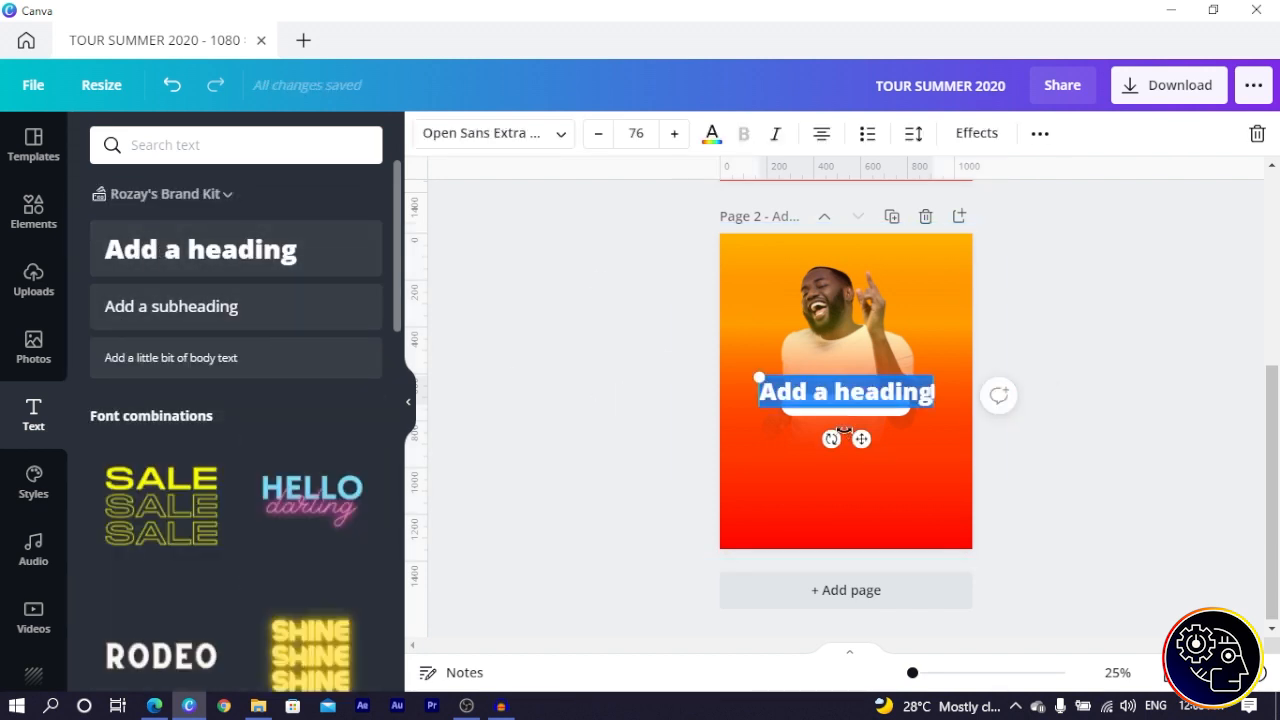
left_click(466, 706)
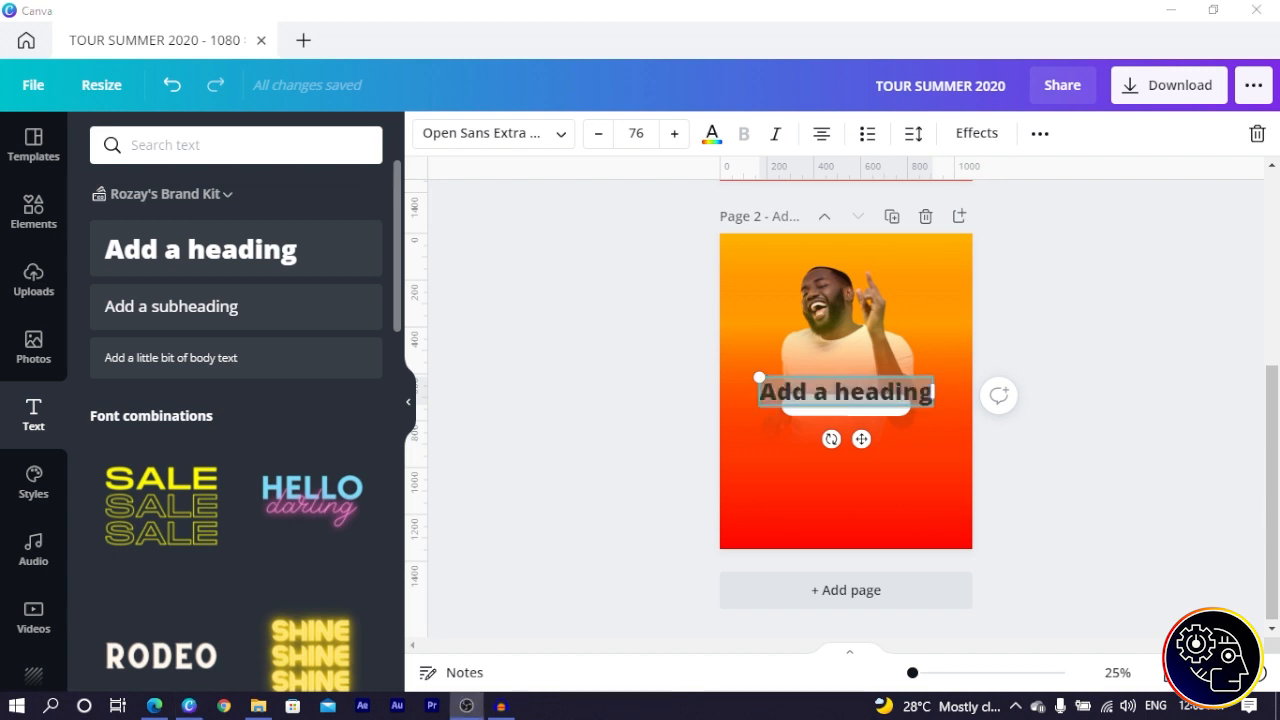
left_click(820, 394)
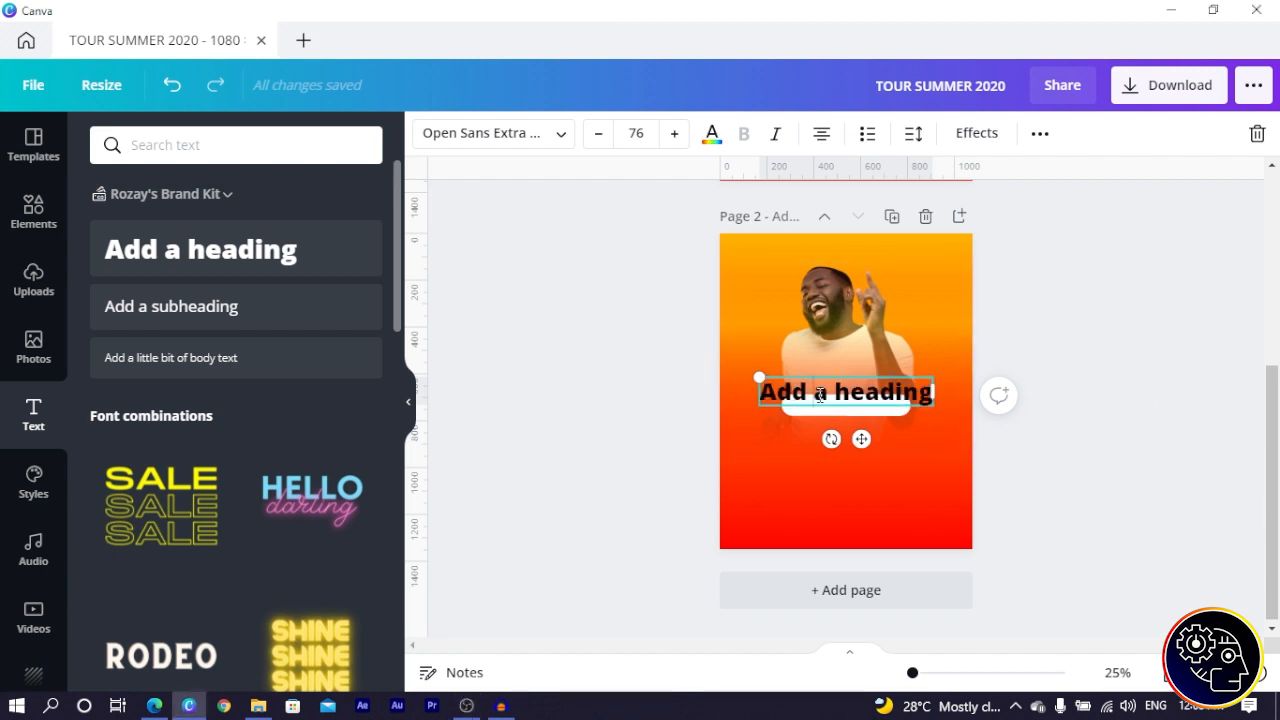
key("ctrl+a")
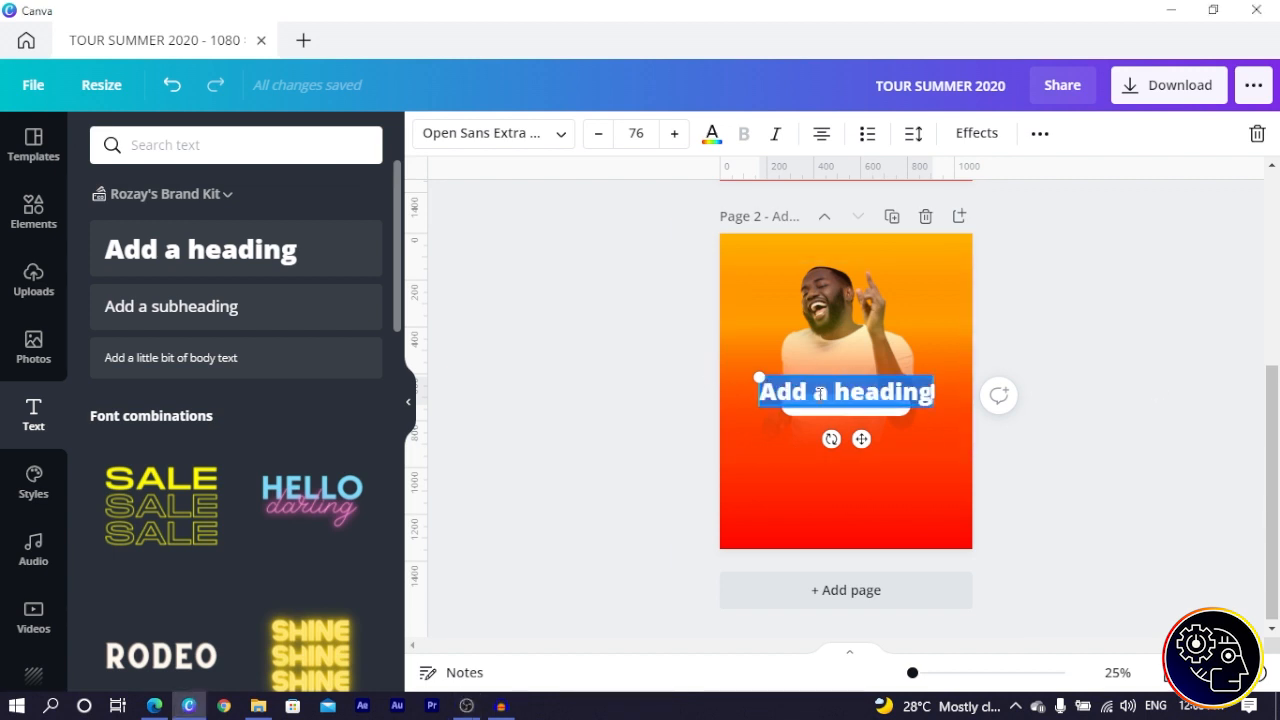
type("TOUR")
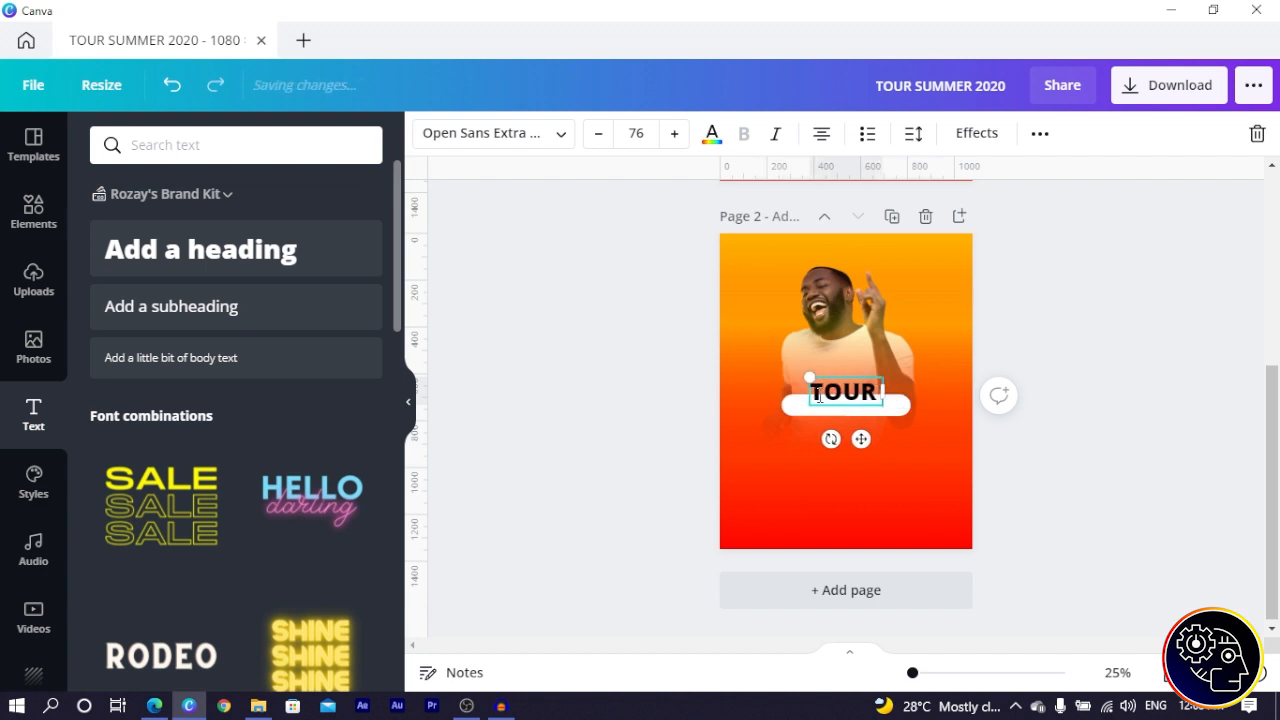
type(" W")
key("BackSpace")
key("BackSpace")
type("SUMMER")
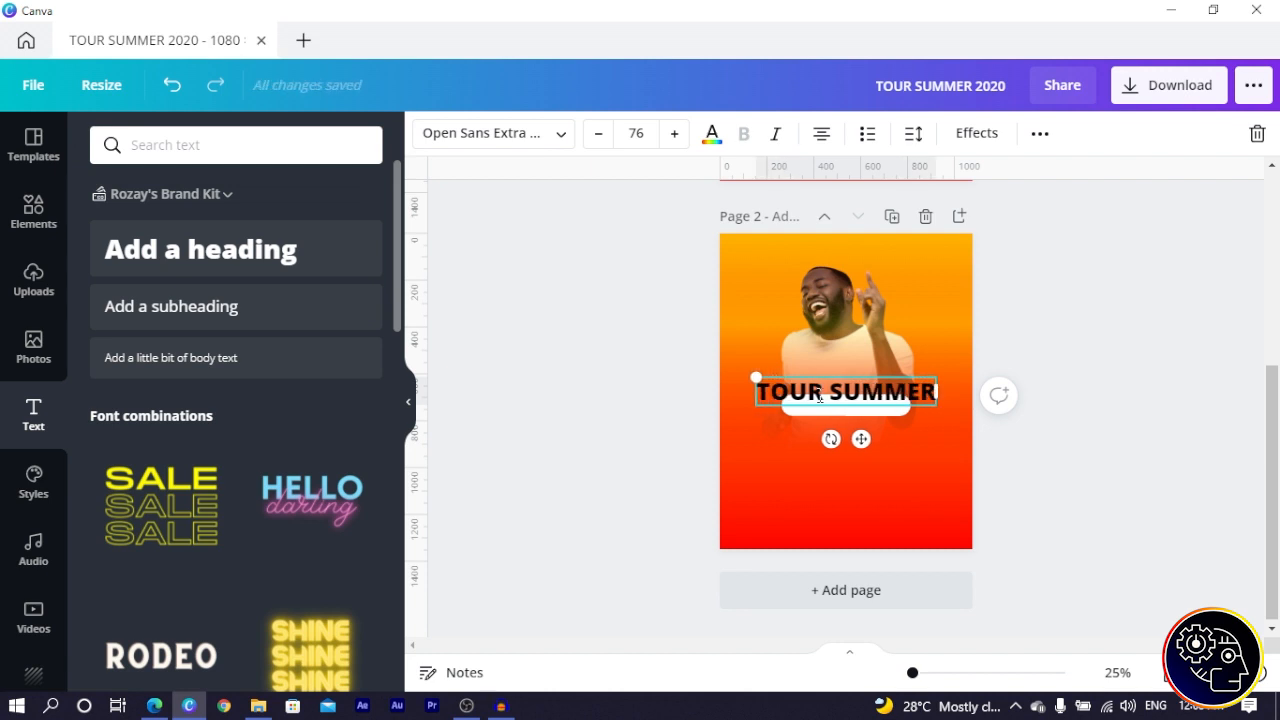
type(" 2020")
key("ctrl+a")
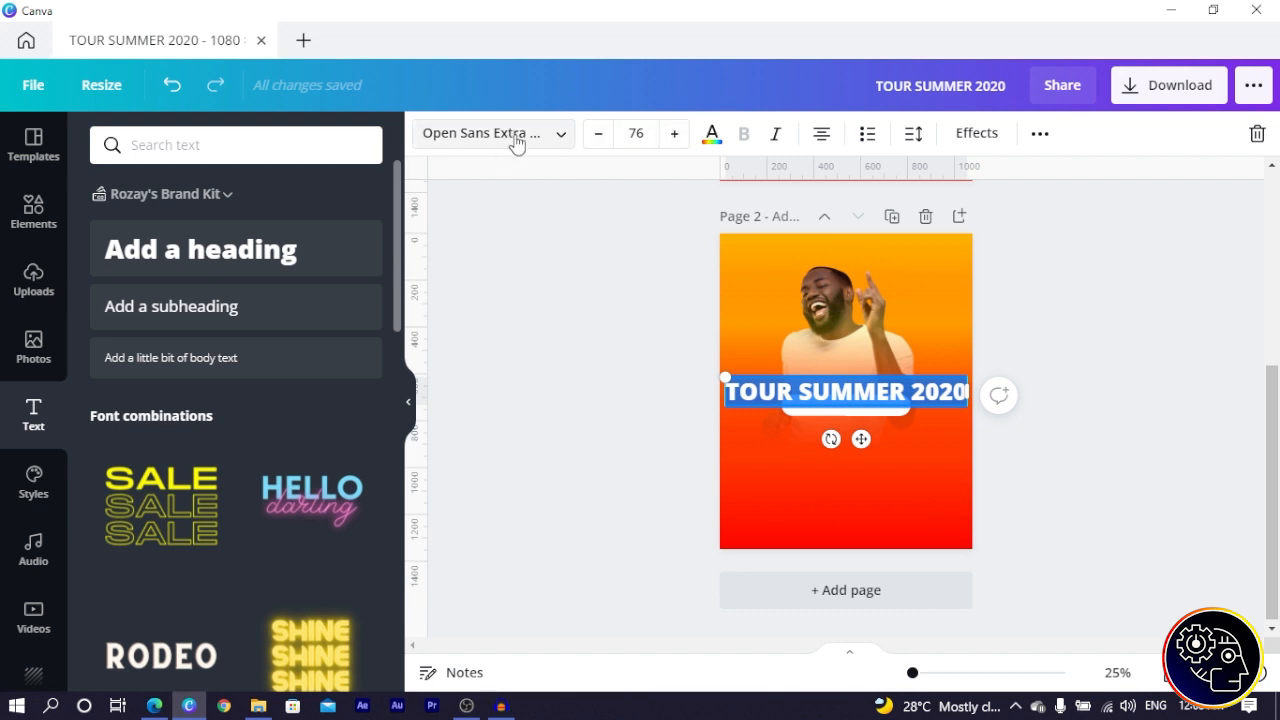
- Set the tagline to Montserrat Classic, shrink it to 36.7, and centre it on the page
left_click(450, 135)
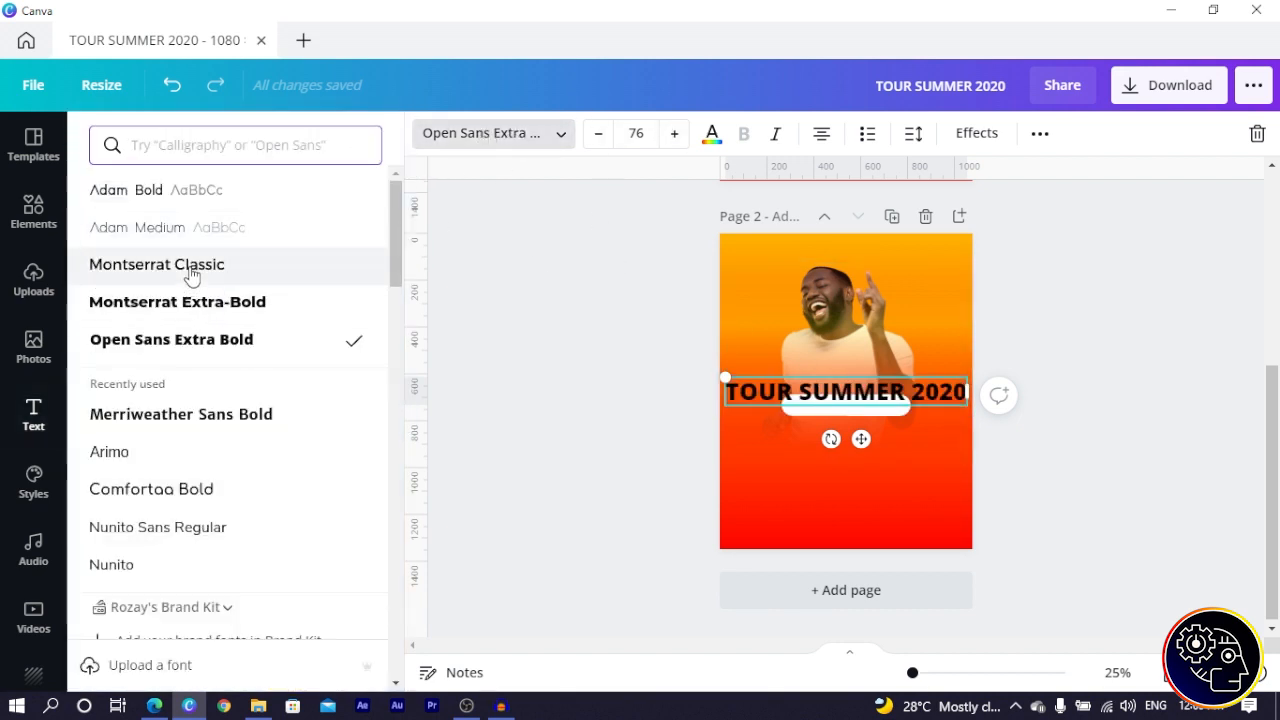
left_click(192, 276)
left_click_drag(975, 377, 861, 447)
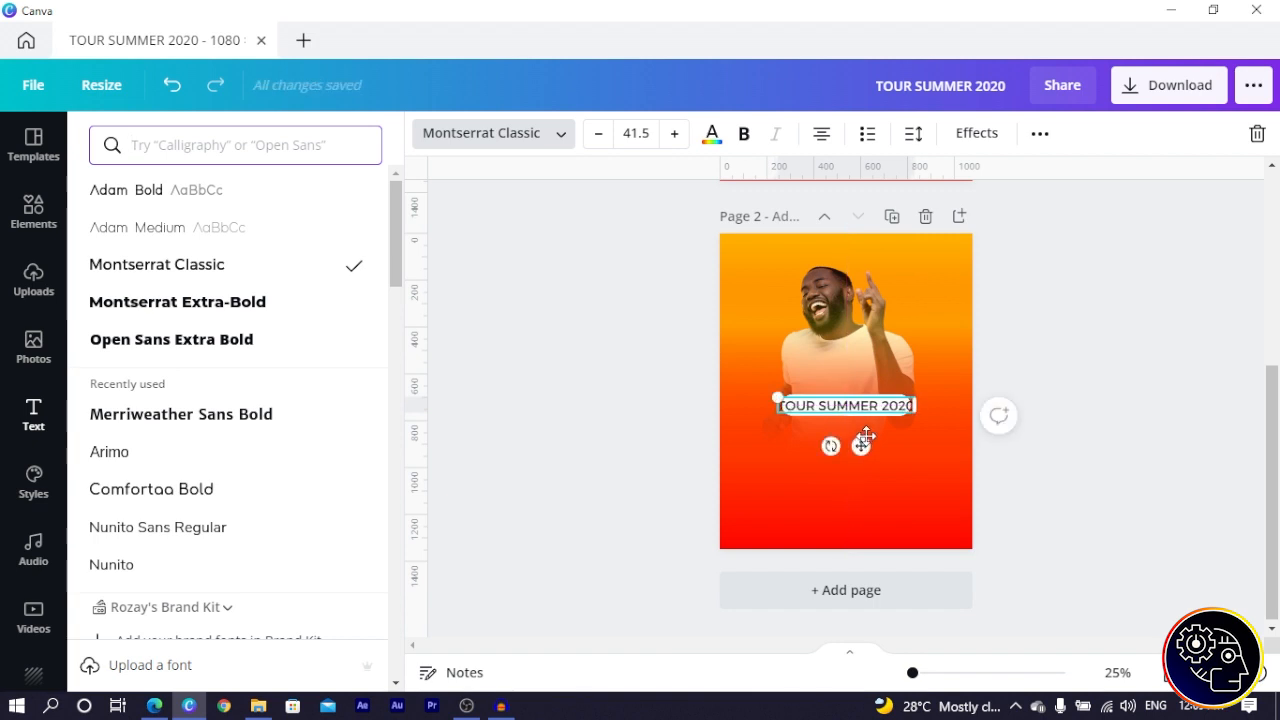
left_click(696, 384)
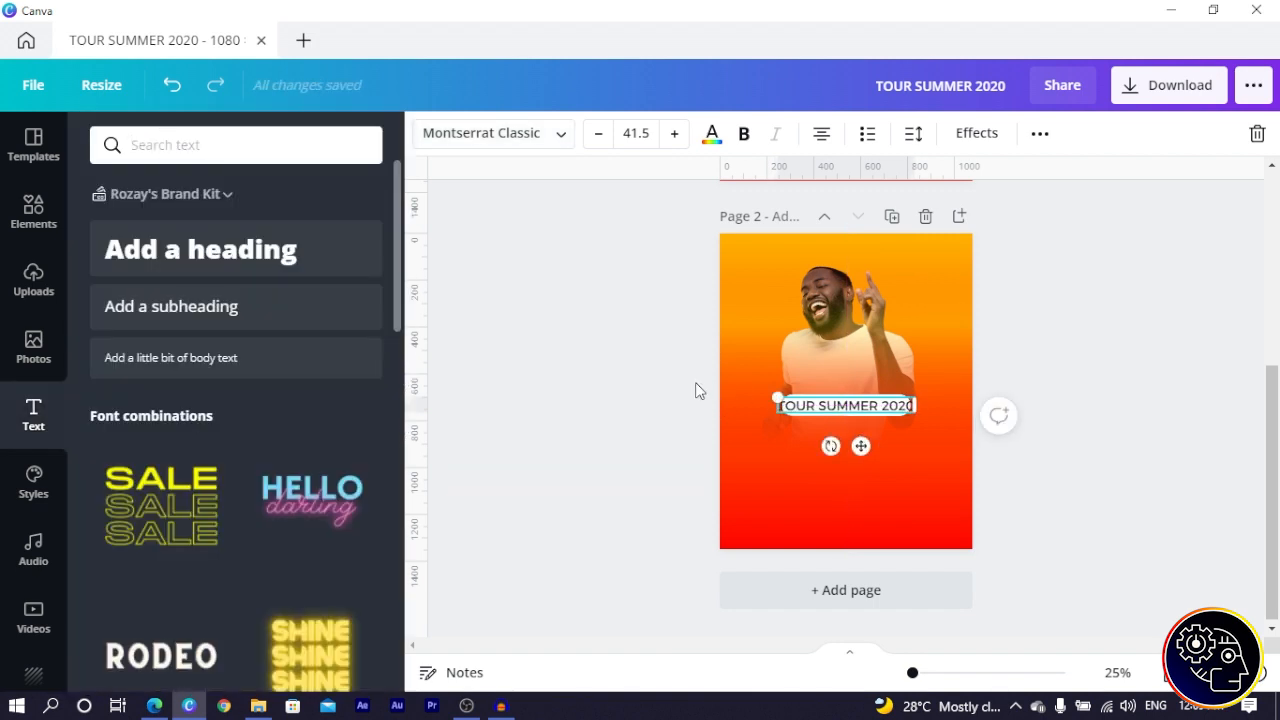
scroll(697, 384, "up", 2)
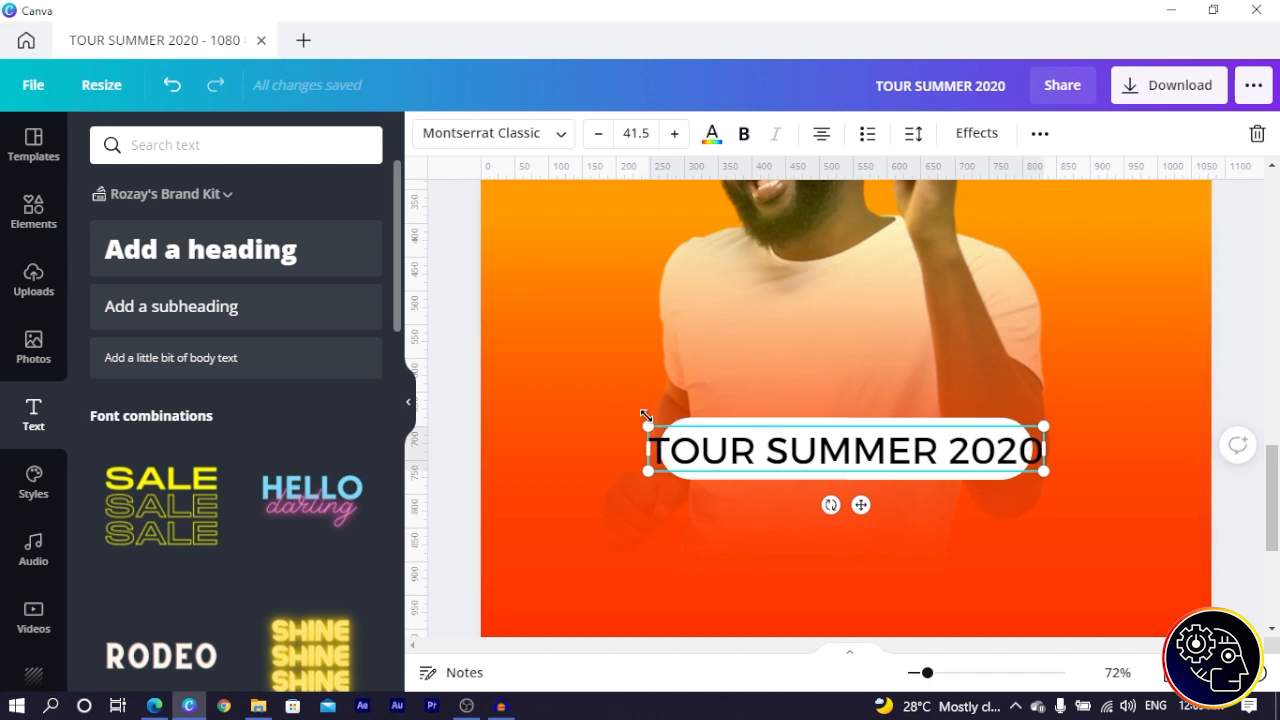
left_click_drag(648, 426, 693, 434)
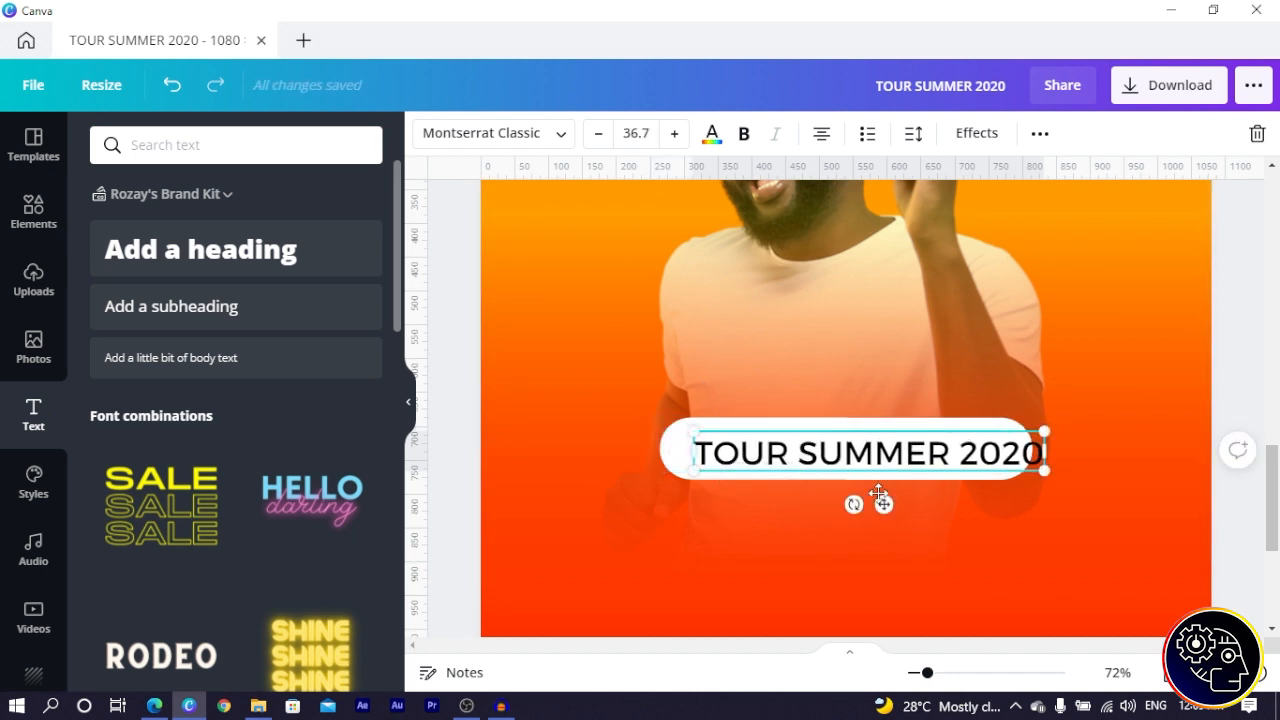
left_click_drag(881, 507, 860, 507)
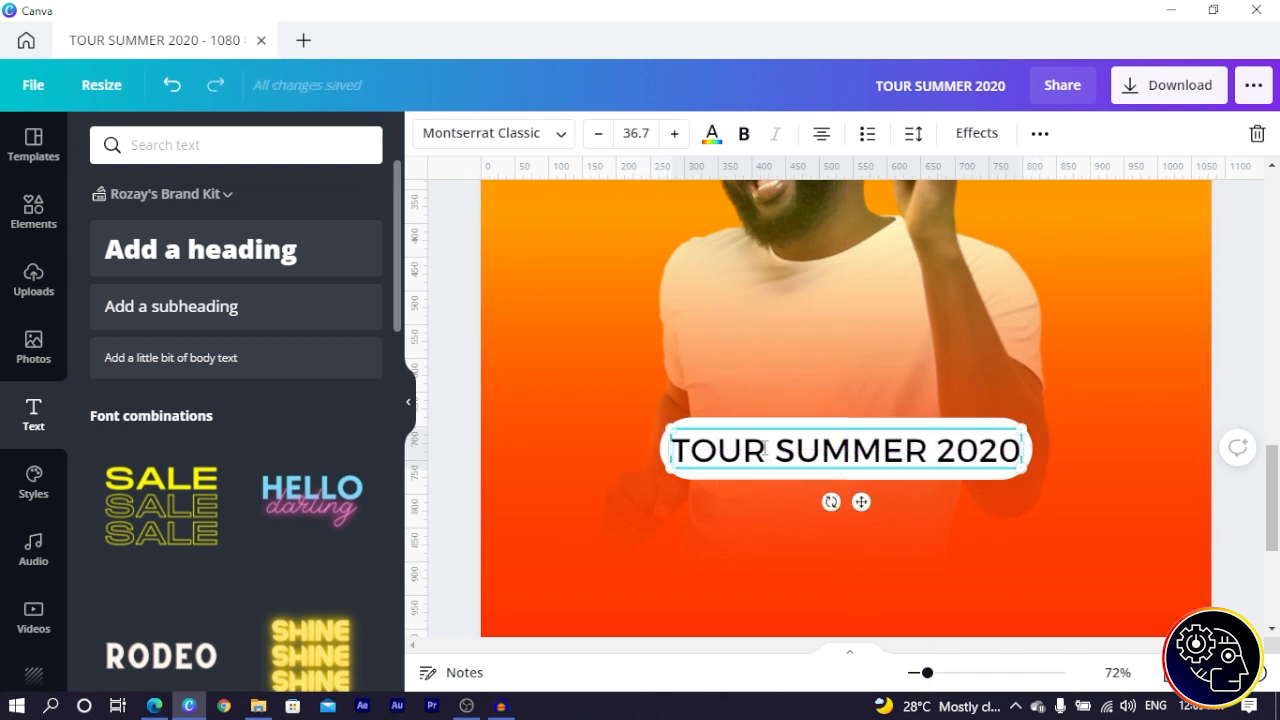
- Make only the word TOUR bold
left_click_drag(767, 450, 670, 450)
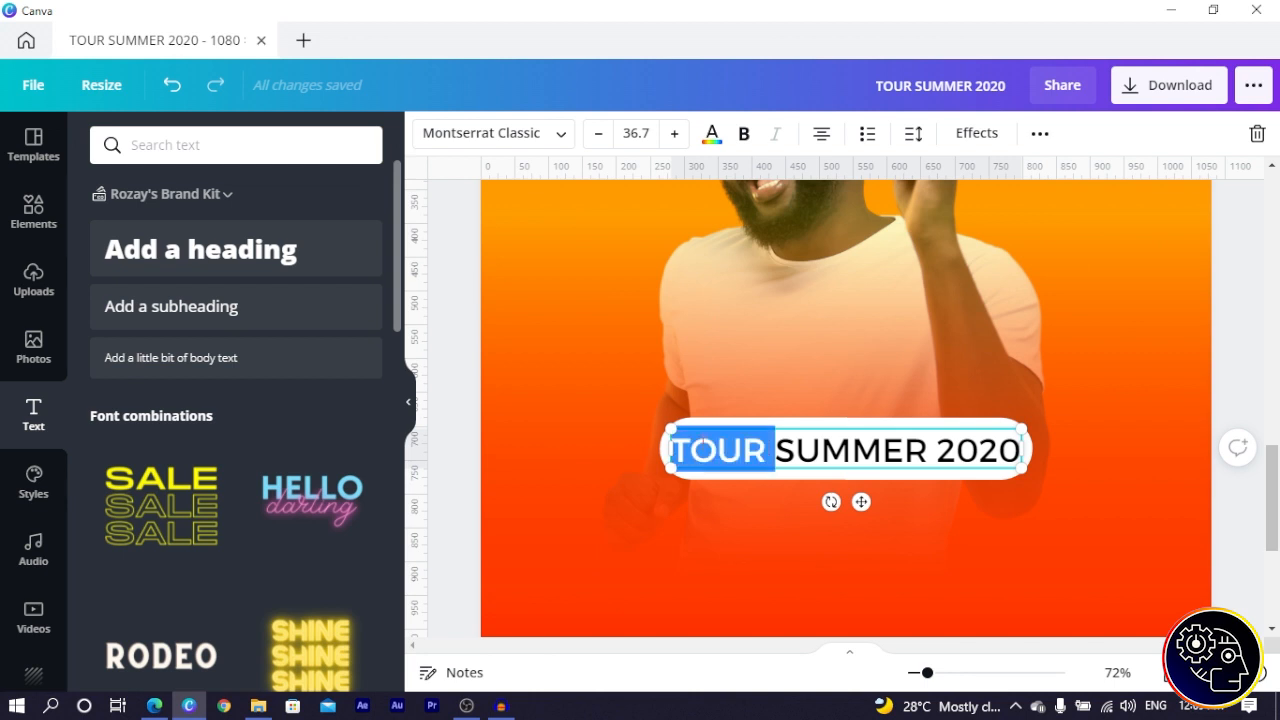
left_click(745, 134)
left_click(459, 283)
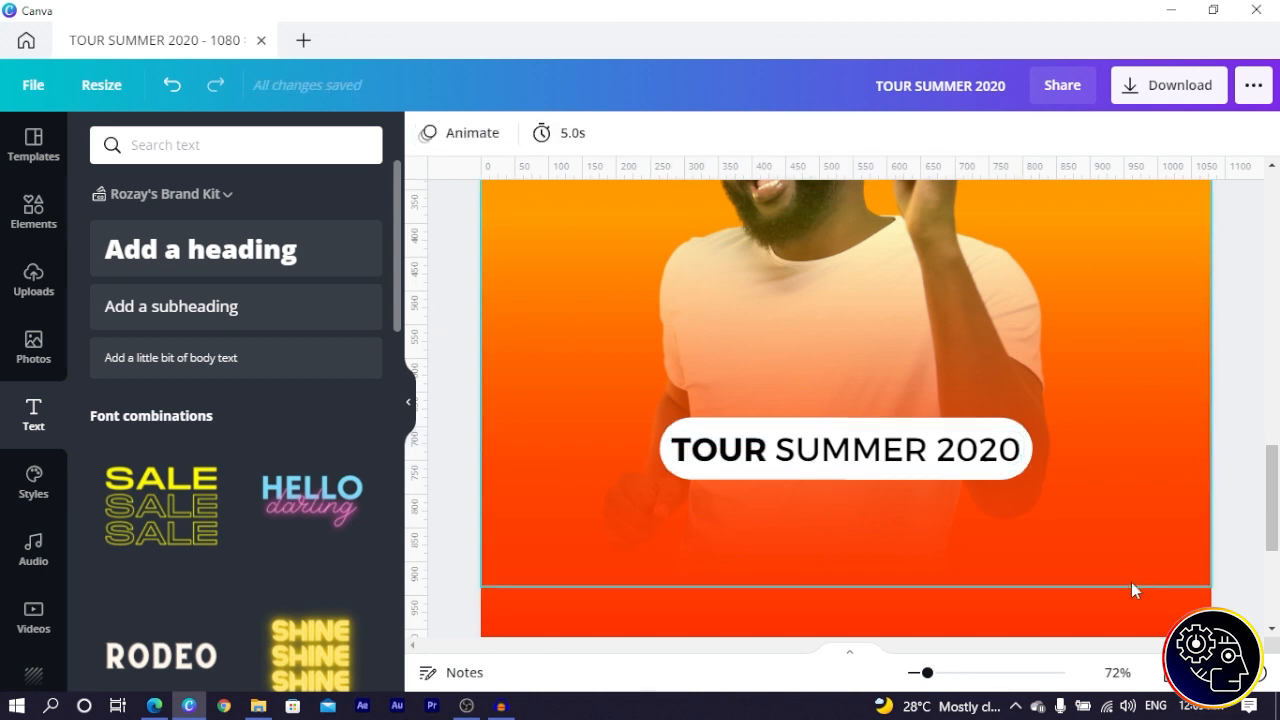
- Move and nudge the tagline up so it sits centred inside the white pill
key("ctrl+minus")
key("ctrl+minus")
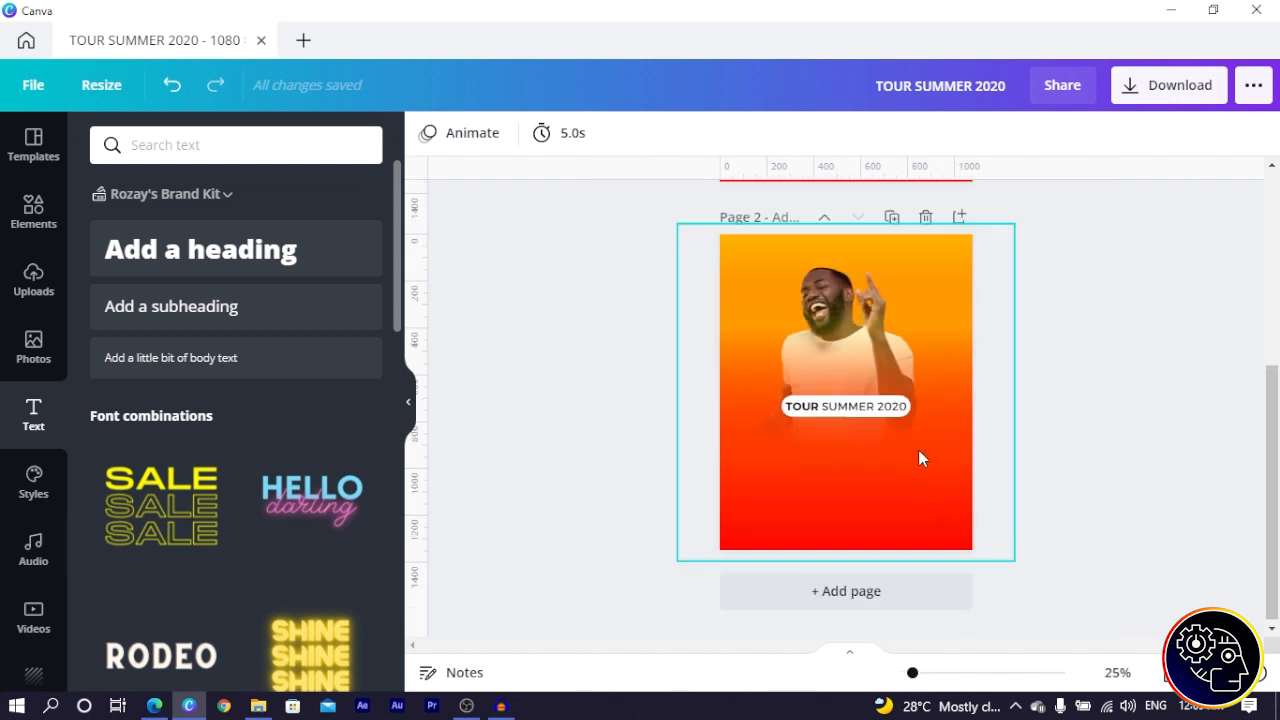
key("ctrl+plus")
key("ctrl+plus")
left_click(832, 430)
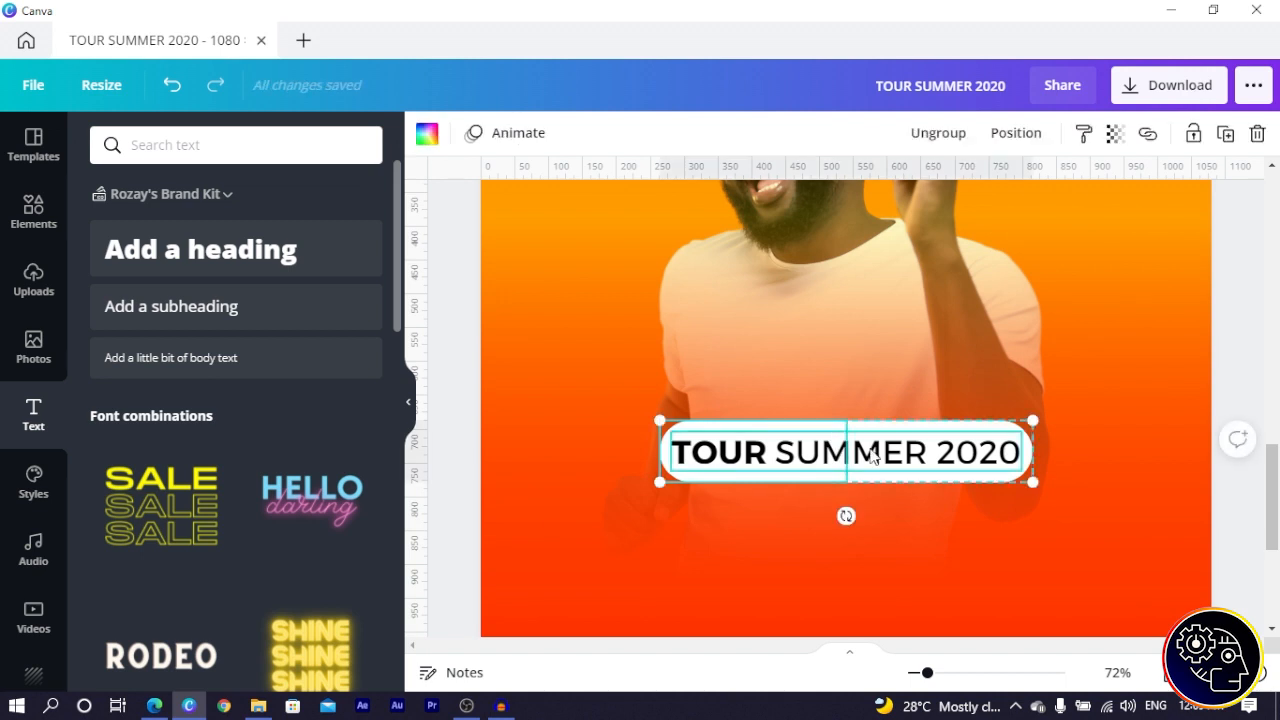
left_click(926, 463)
left_click_drag(926, 463, 920, 456)
key("Up")
key("Up")
key("Up")
key("Up")
key("Up")
key("Up")
key("Up")
key("Up")
key("Up")
key("Up")
key("Up")
key("Up")
key("Up")
key("Up")
key("Up")
key("Up")
key("Up")
key("Up")
key("Up")
key("Up")
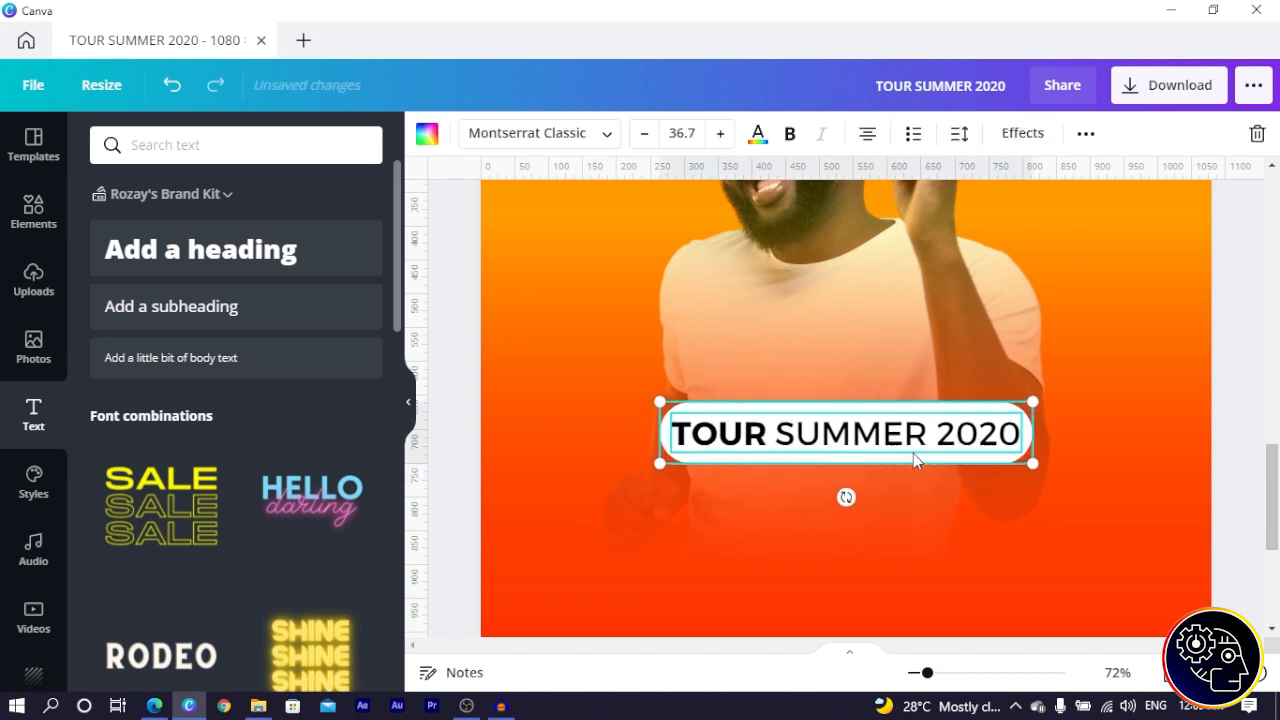
left_click(436, 331)
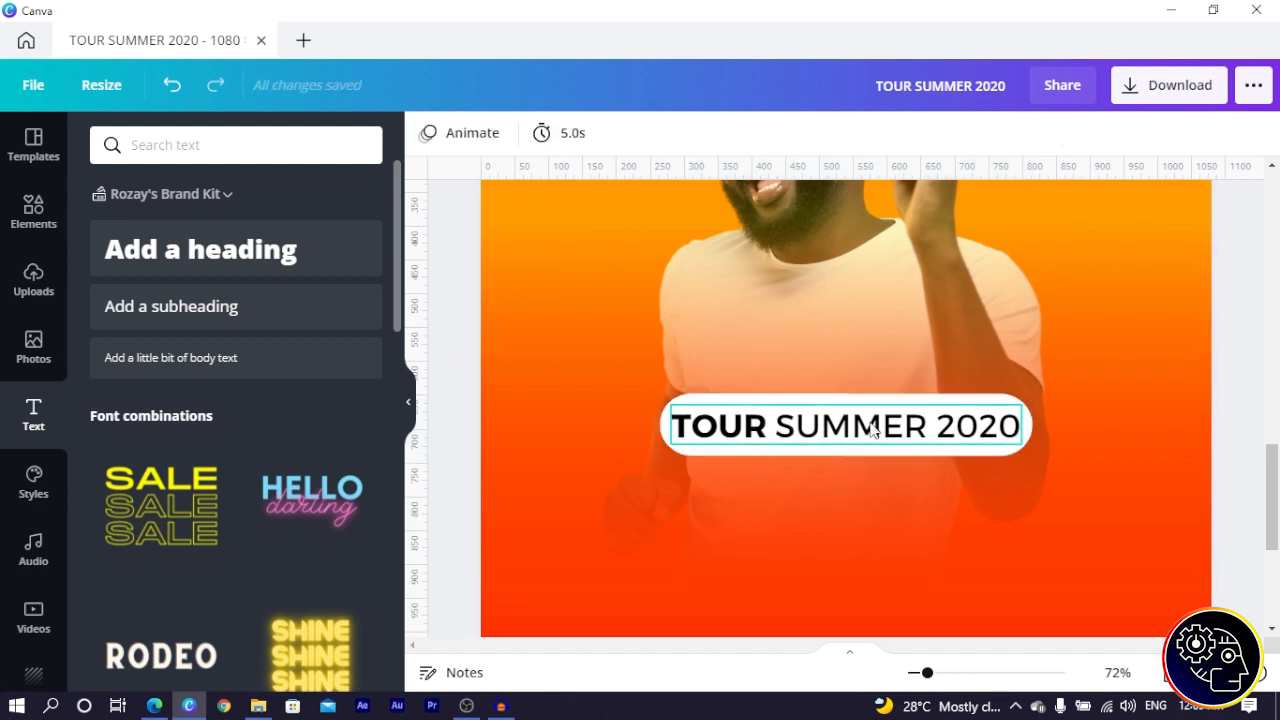
left_click(926, 410)
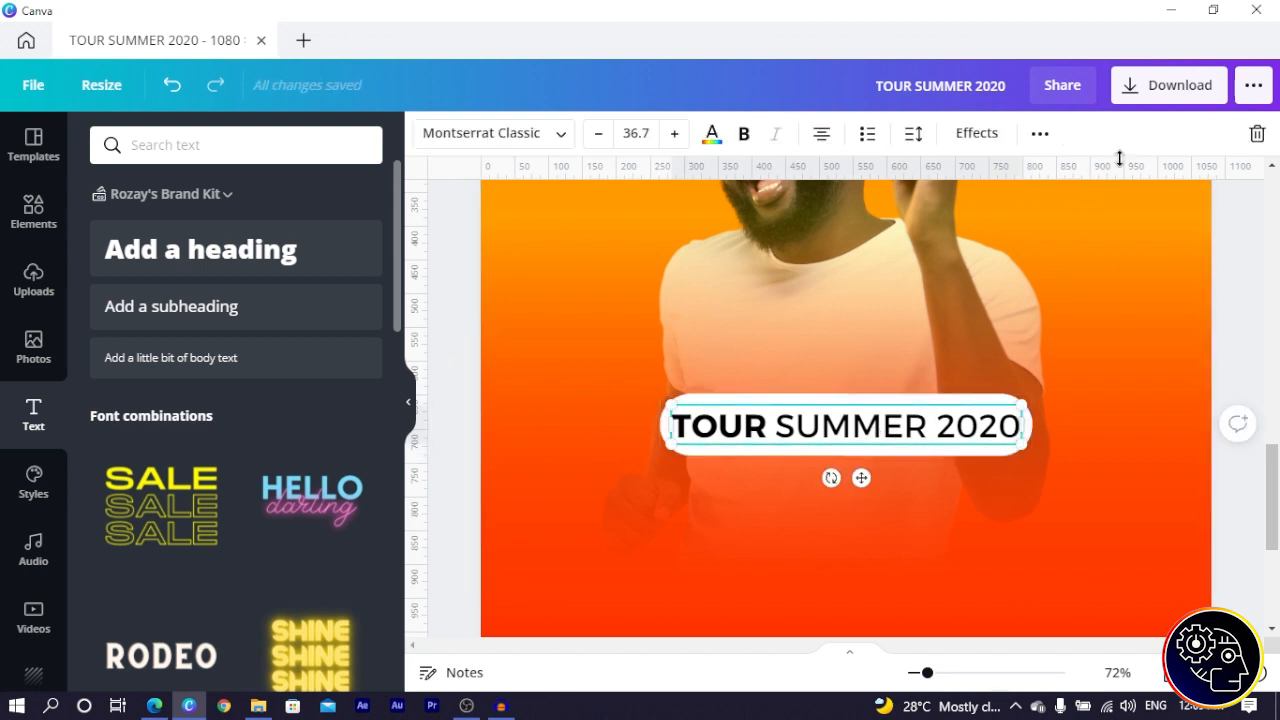
left_click(1041, 134)
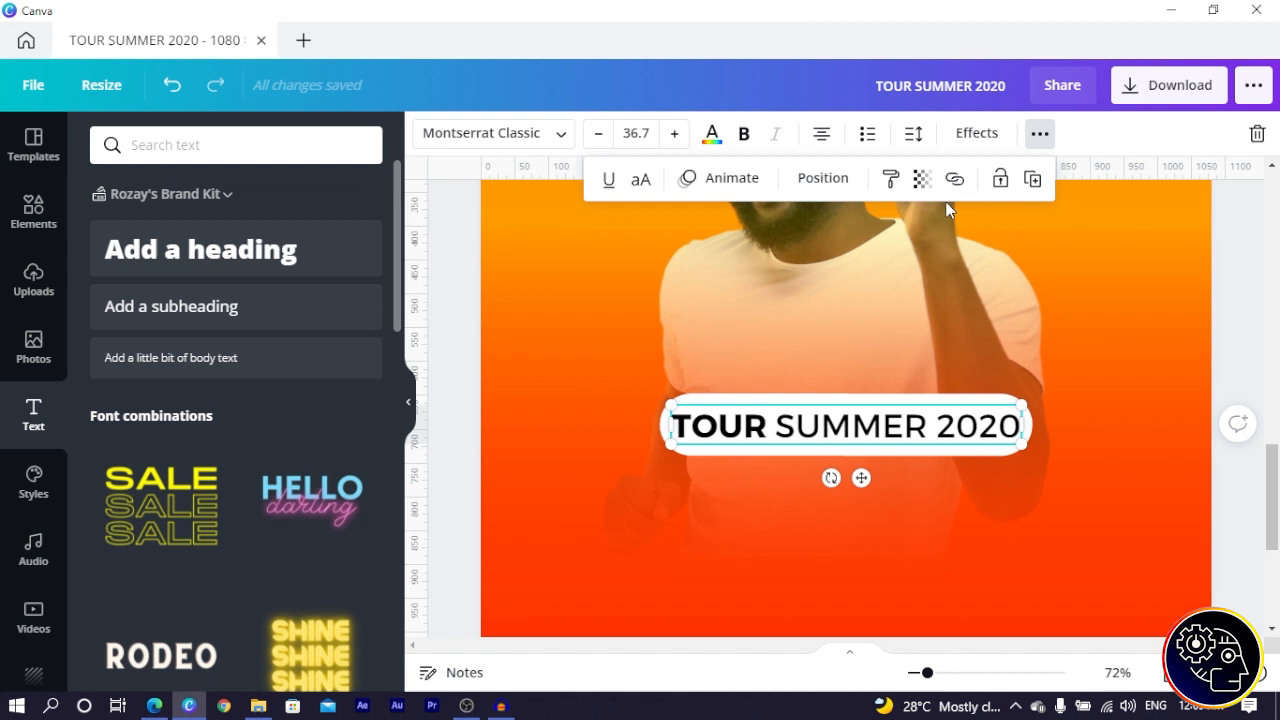
- Duplicate the tagline below it, set Adam Bold, type the artist's first name, and enlarge to 124
left_click(1030, 180)
scroll(991, 243, "down", 3)
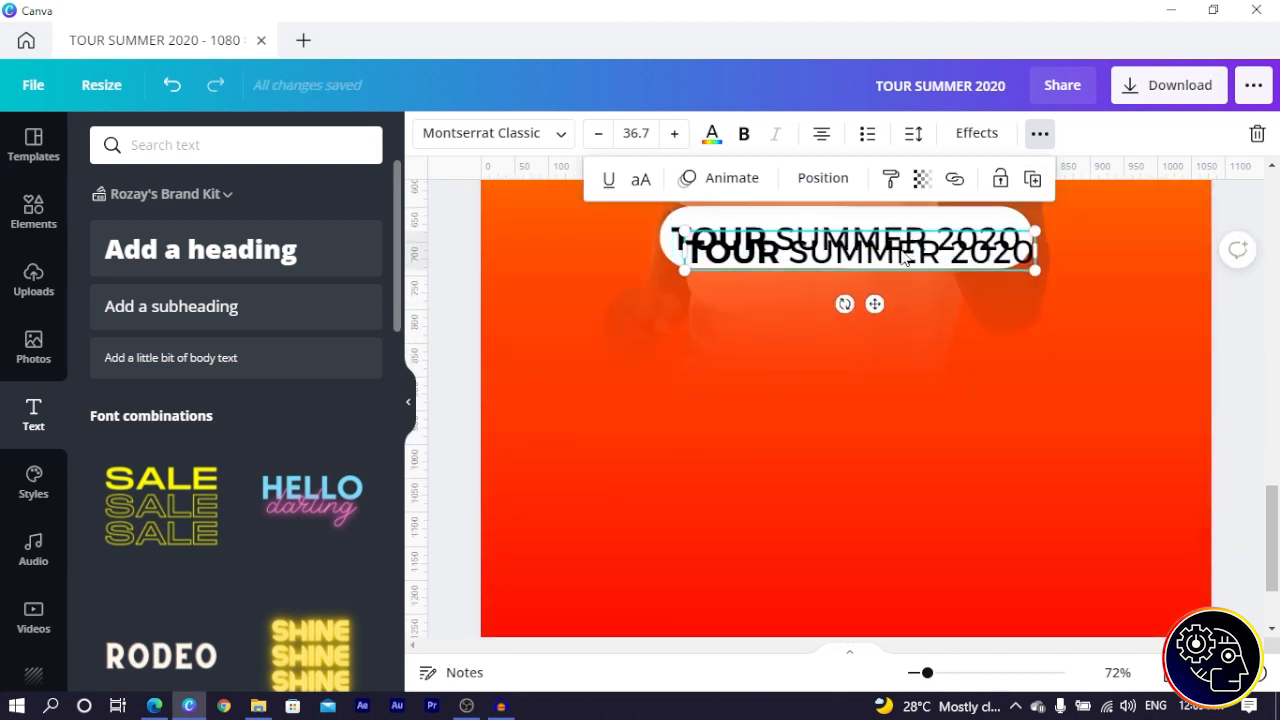
left_click_drag(903, 258, 880, 306)
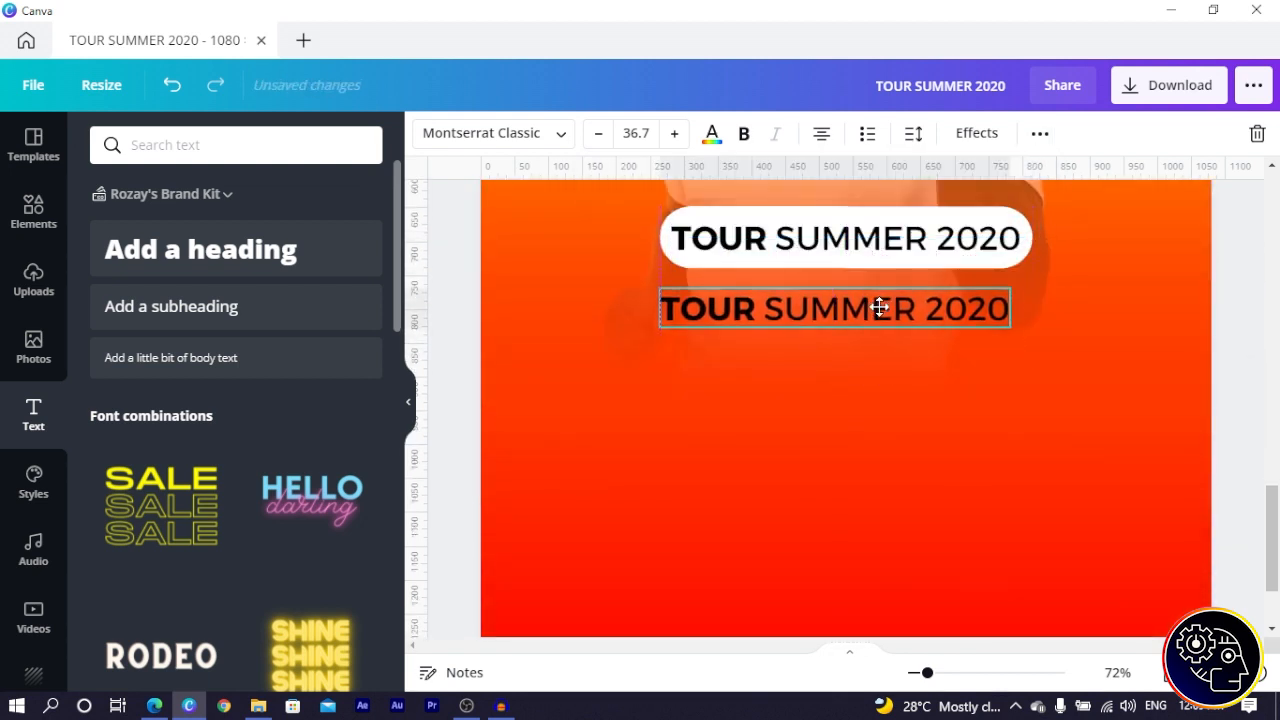
left_click(507, 141)
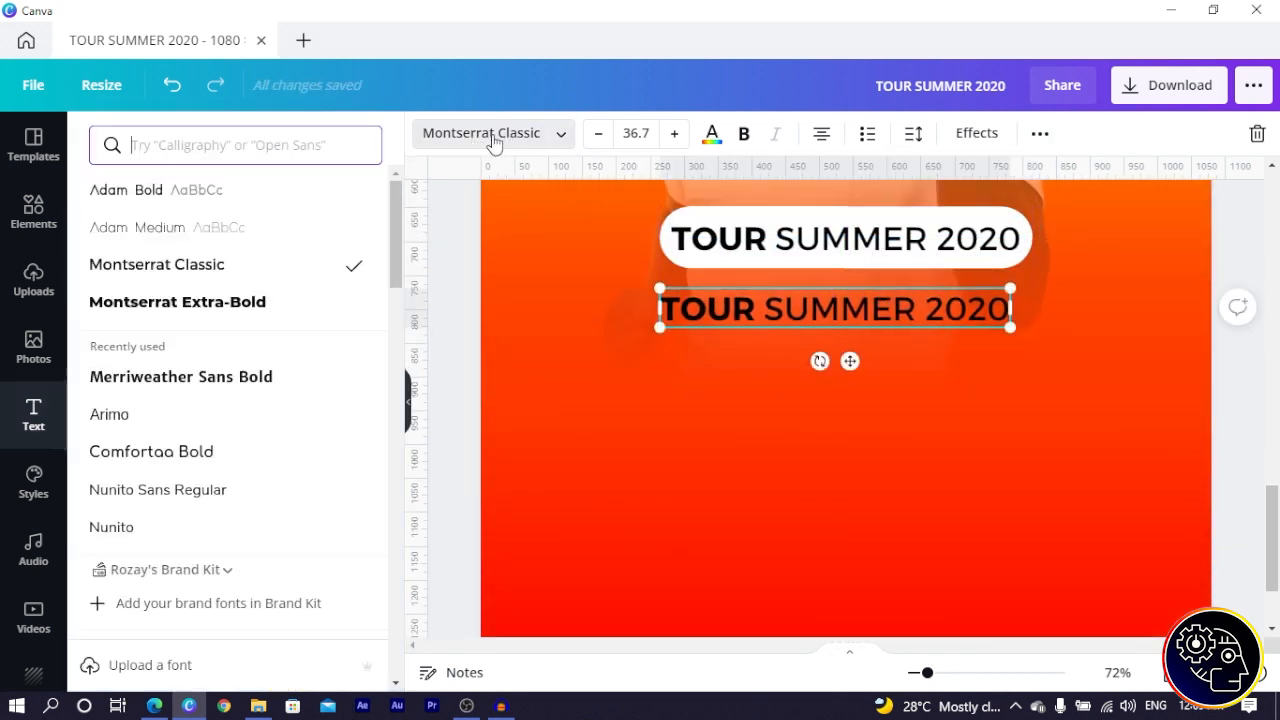
left_click(138, 199)
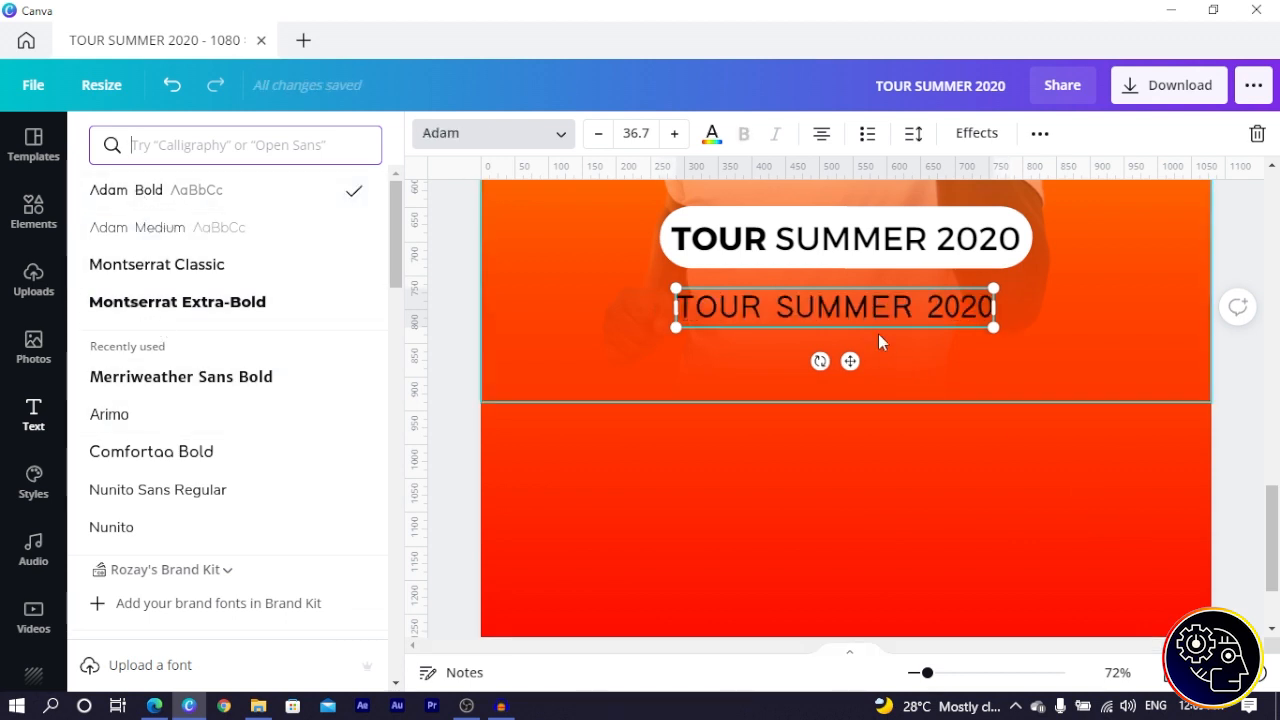
triple_click(875, 306)
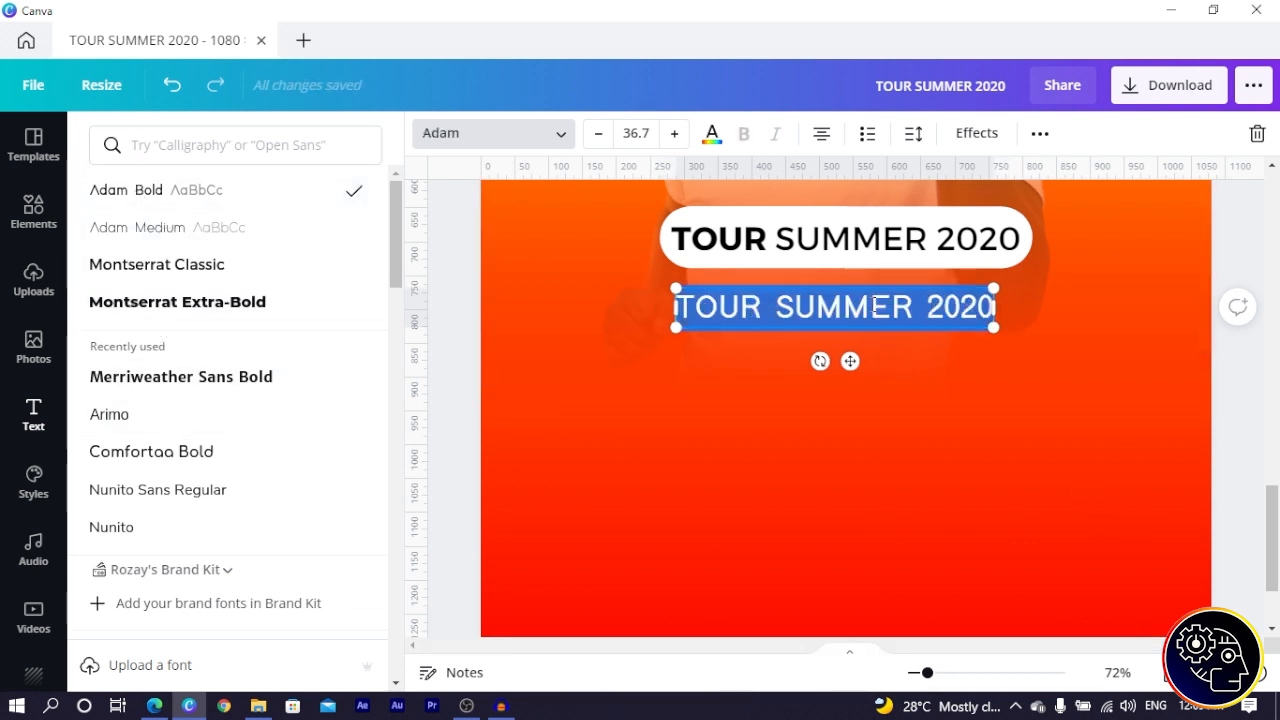
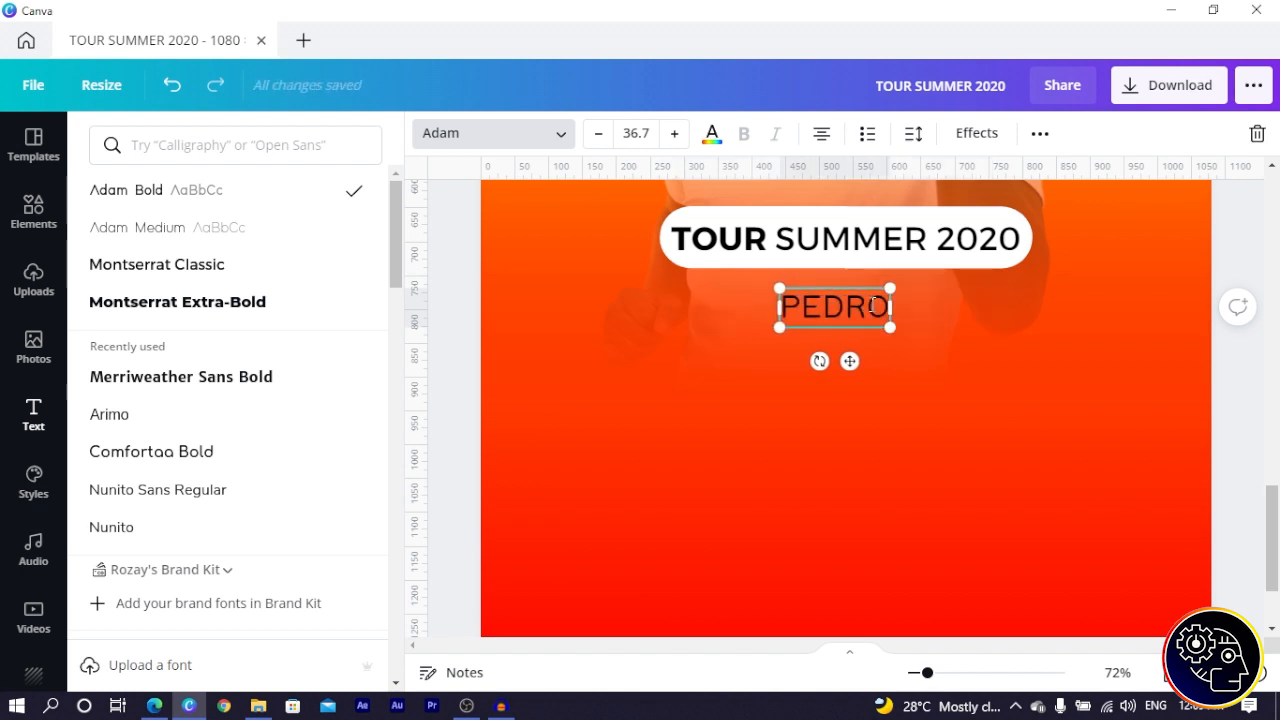
left_click_drag(896, 331, 1011, 428)
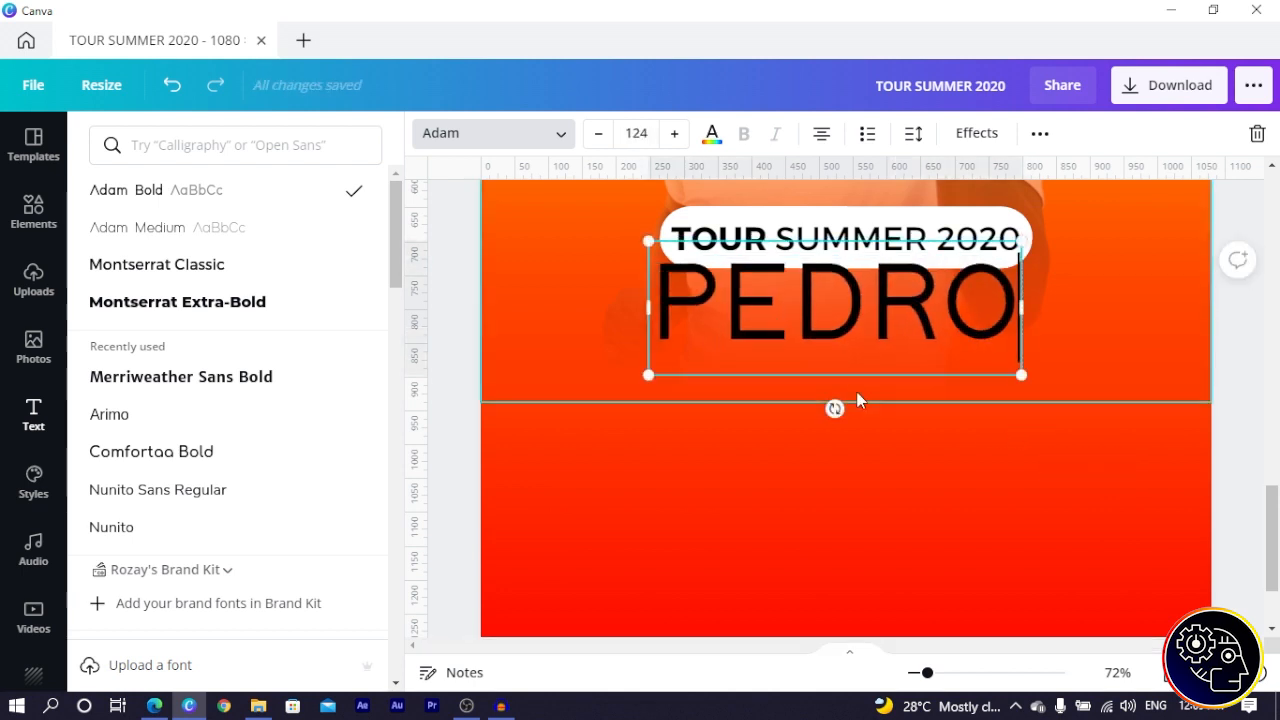
left_click_drag(860, 375, 867, 391)
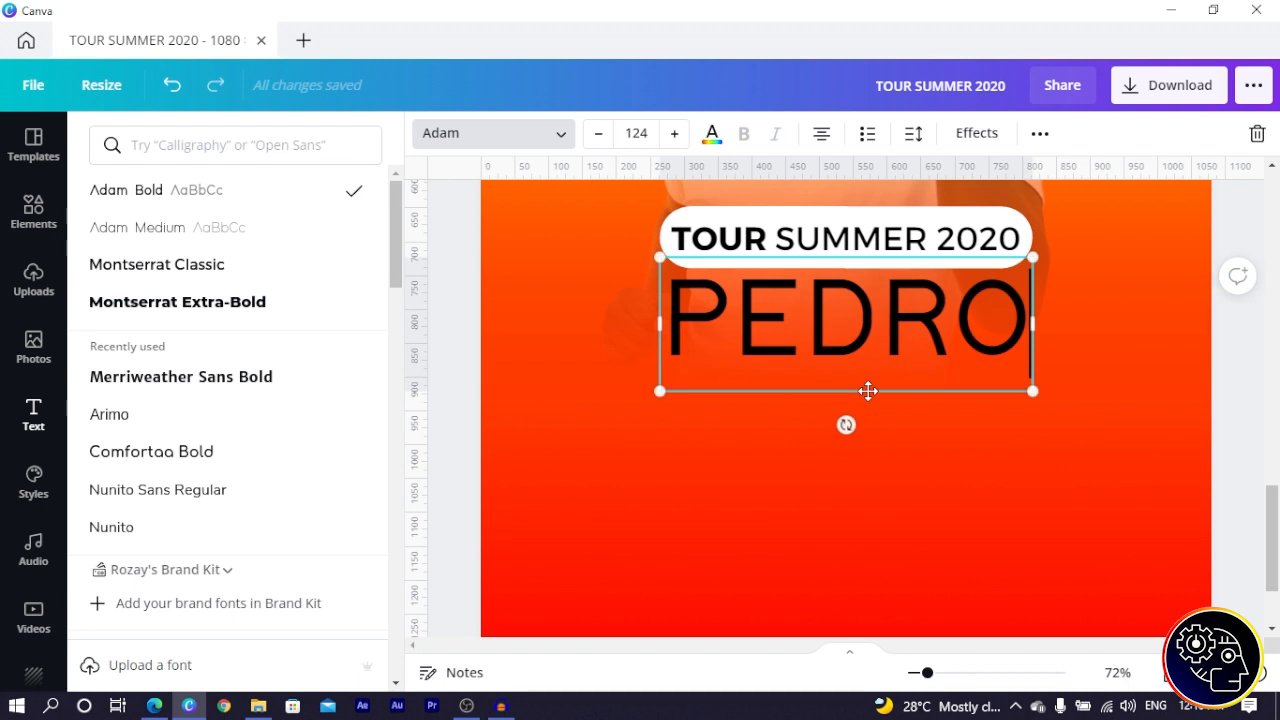
left_click(437, 278)
left_click(450, 282)
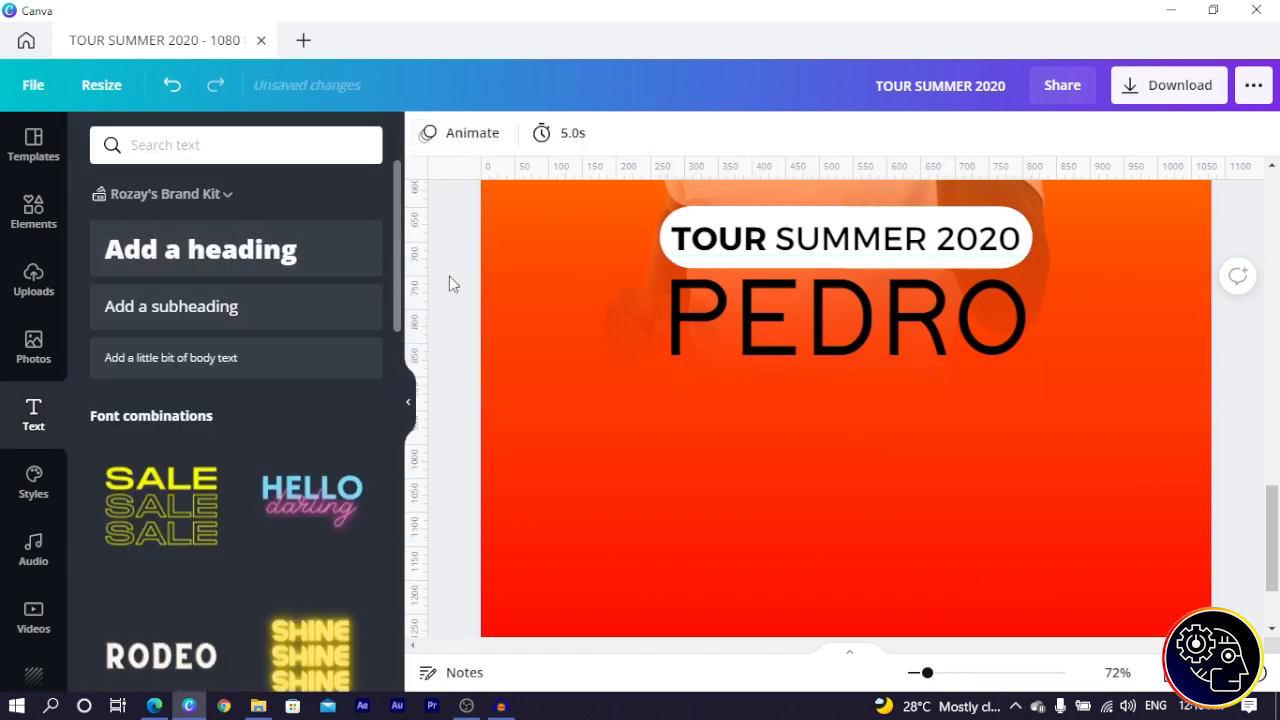
- Duplicate the first-name line below it, type the artist's surname, and resize it to 114
left_click(854, 314)
left_click(1040, 133)
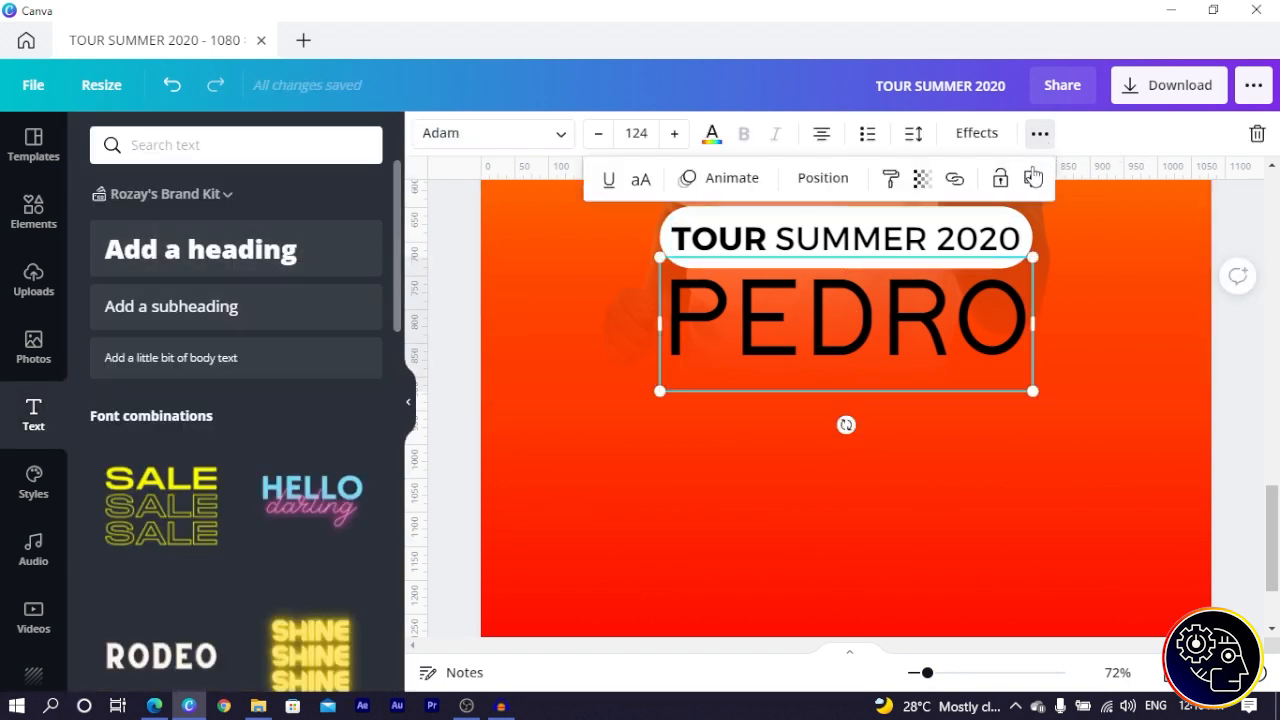
left_click(1032, 178)
left_click_drag(958, 308, 943, 406)
double_click(943, 406)
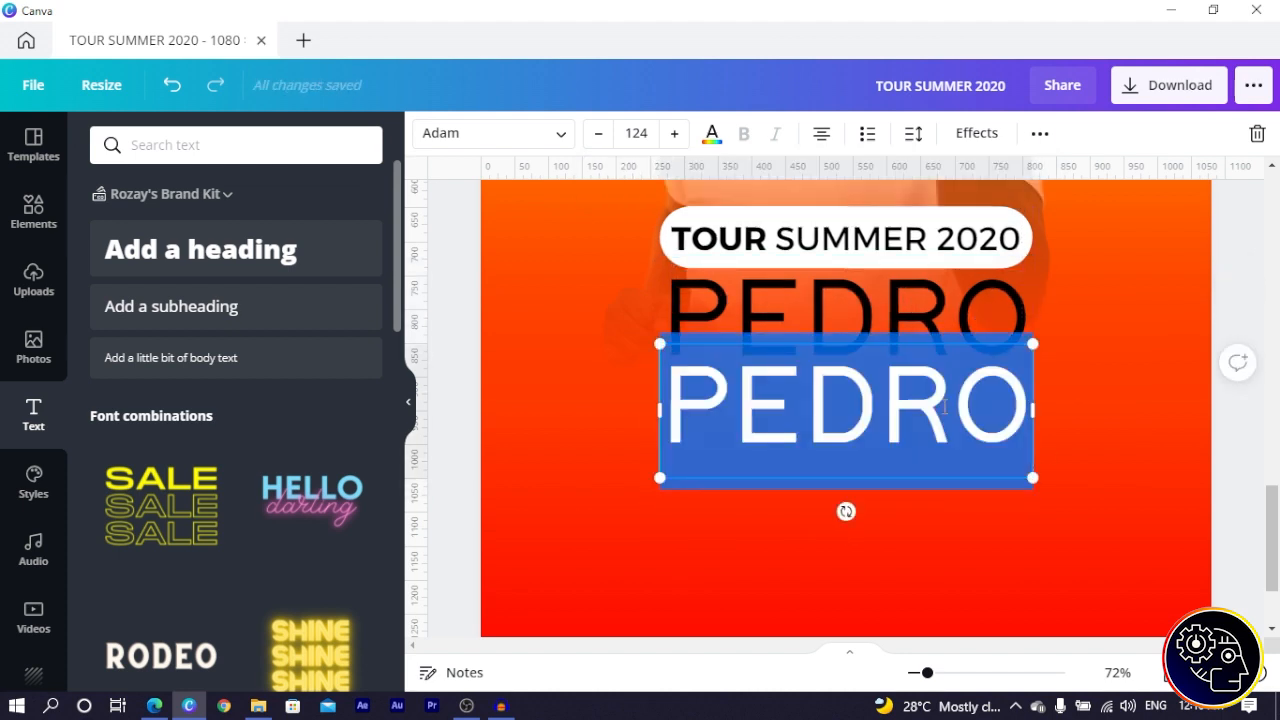
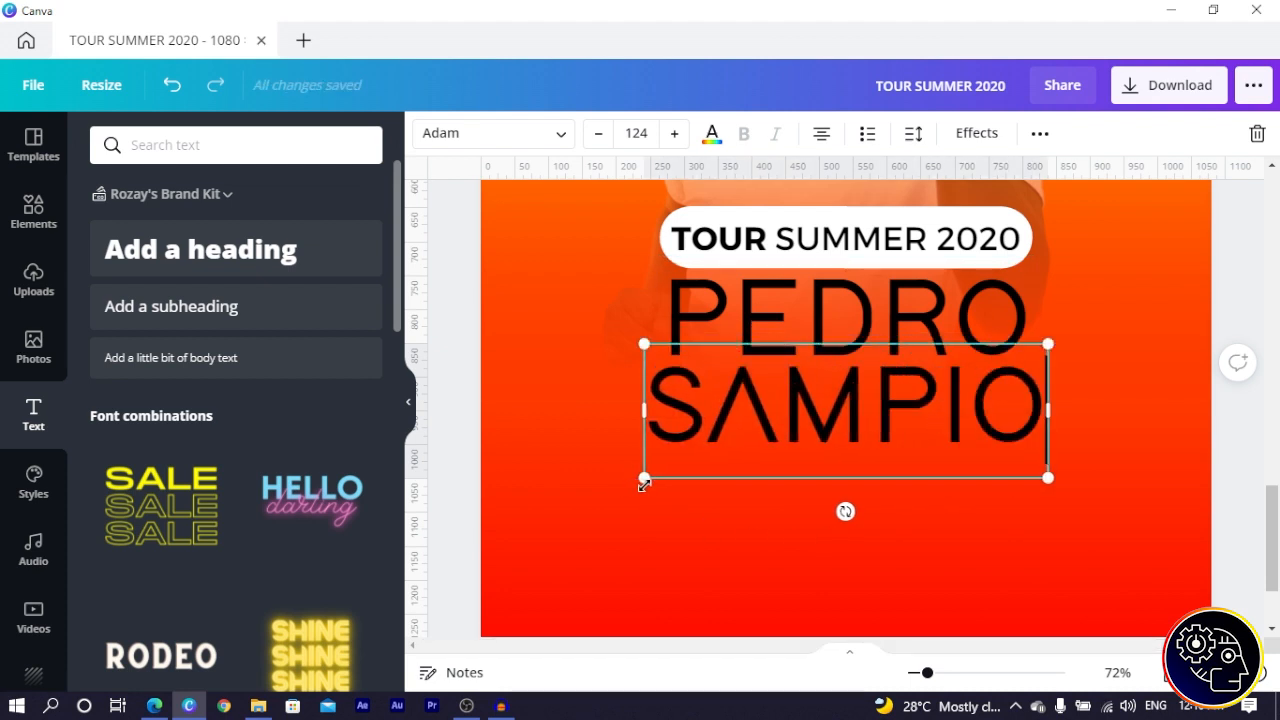
left_click_drag(645, 484, 662, 479)
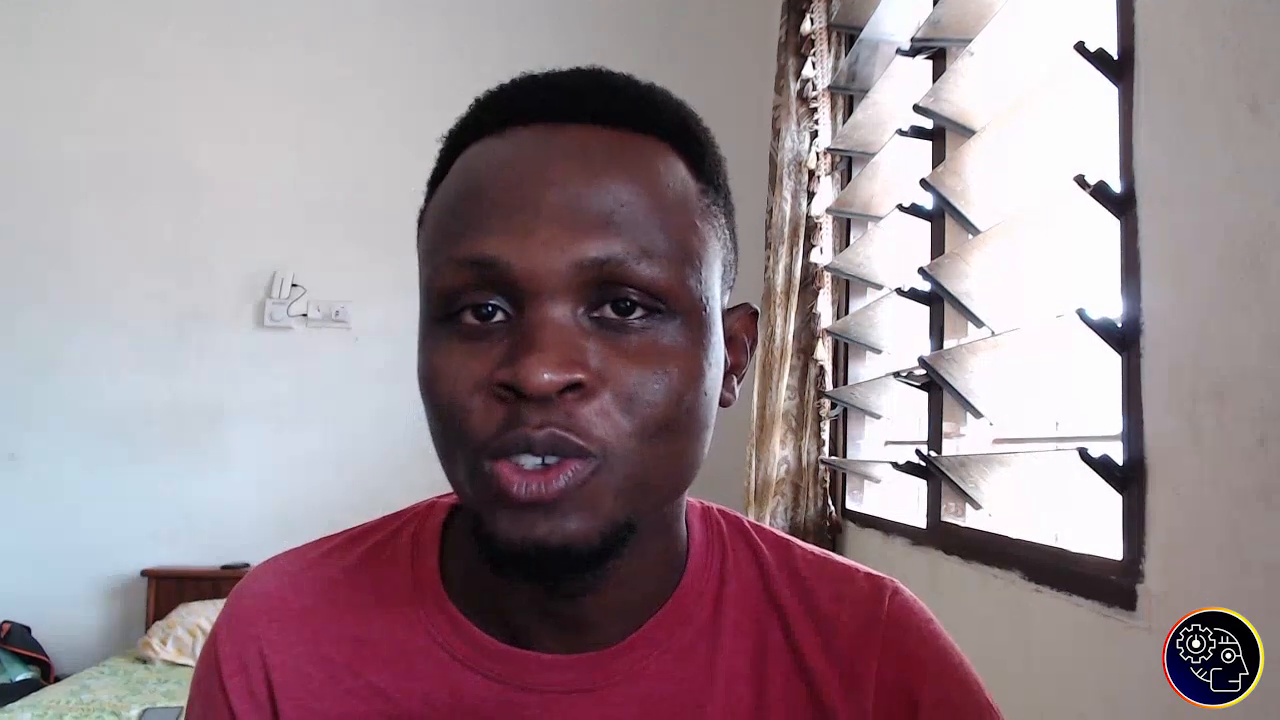
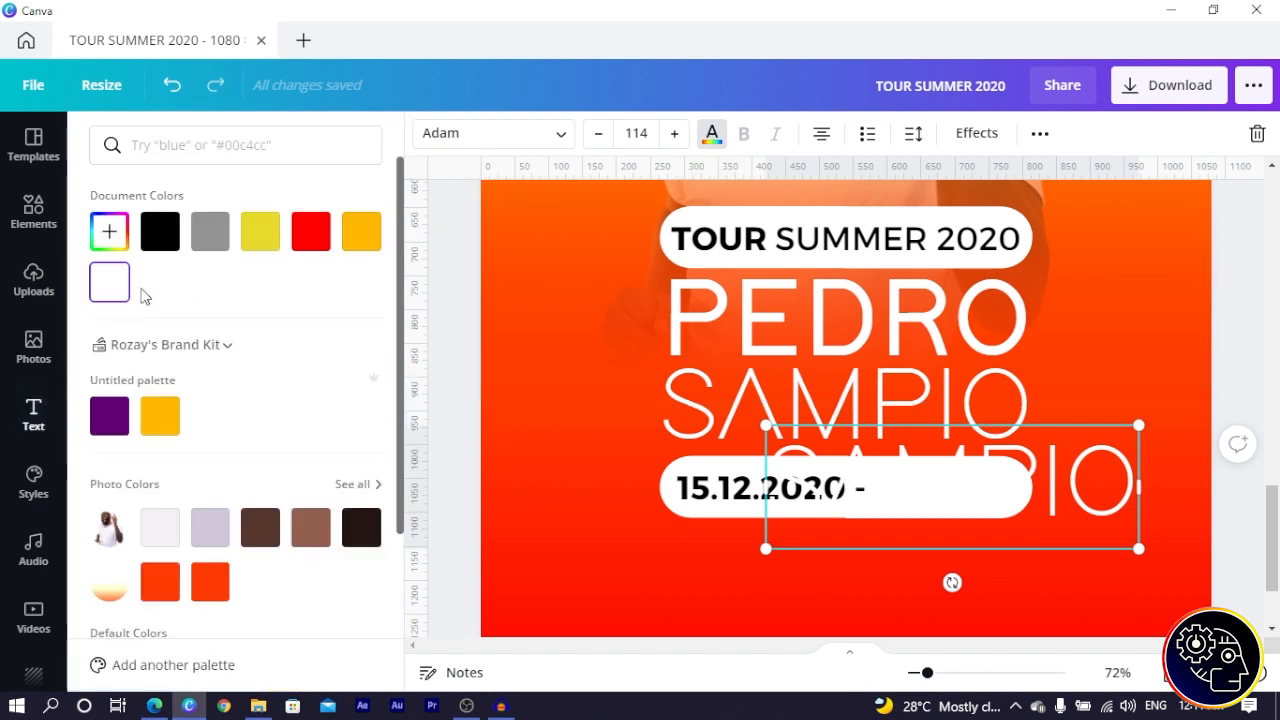
- Make the spare SAMPIO black, fit it inside the date pill, and stack three pill copies
left_click(165, 238)
left_click_drag(1138, 548, 959, 543)
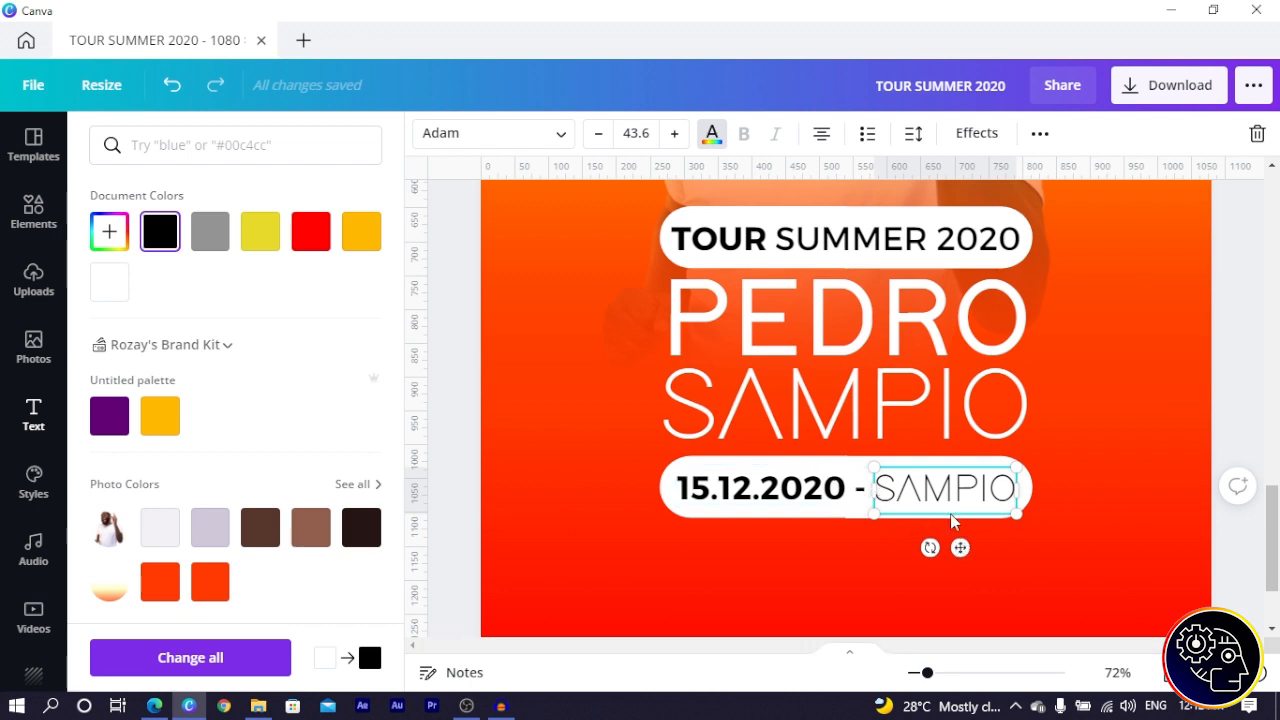
left_click(762, 470, "shift")
scroll(778, 427, "down", 2)
key("ctrl+d")
left_click_drag(794, 380, 765, 500)
key("ctrl+d")
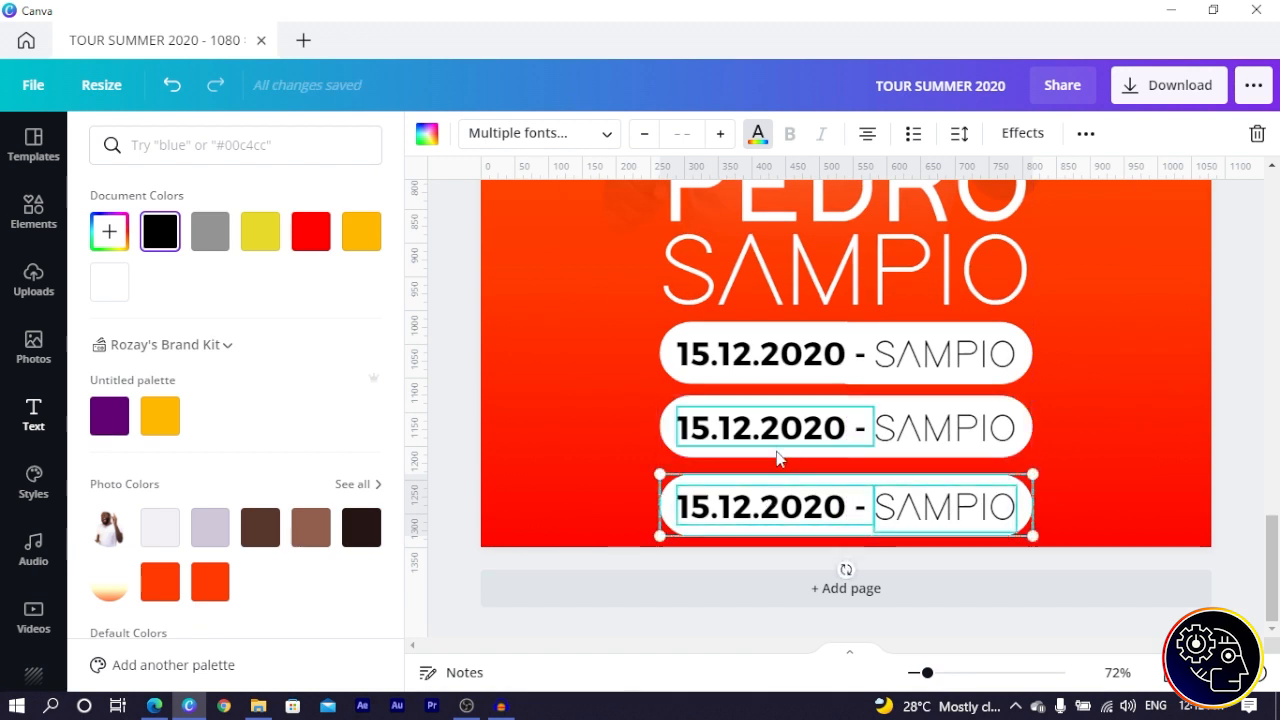
- Select all three date pills and scale them down together
left_click(778, 457, "shift")
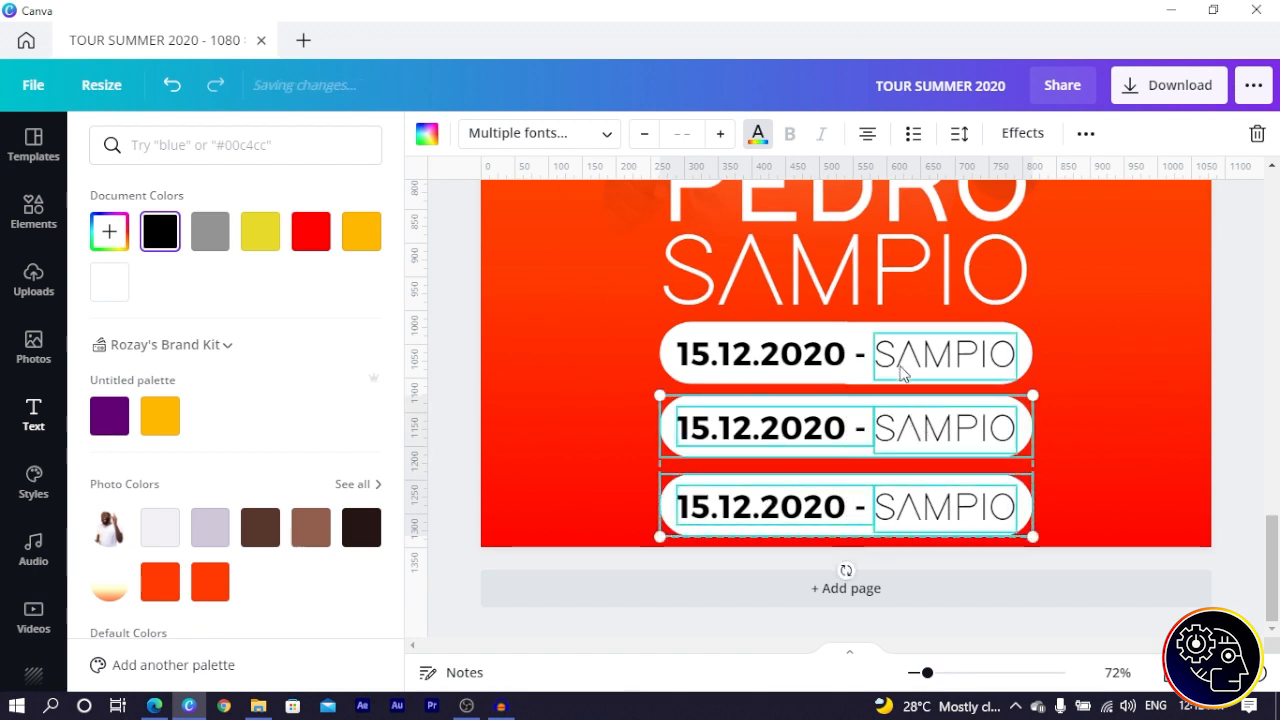
left_click(845, 376, "shift")
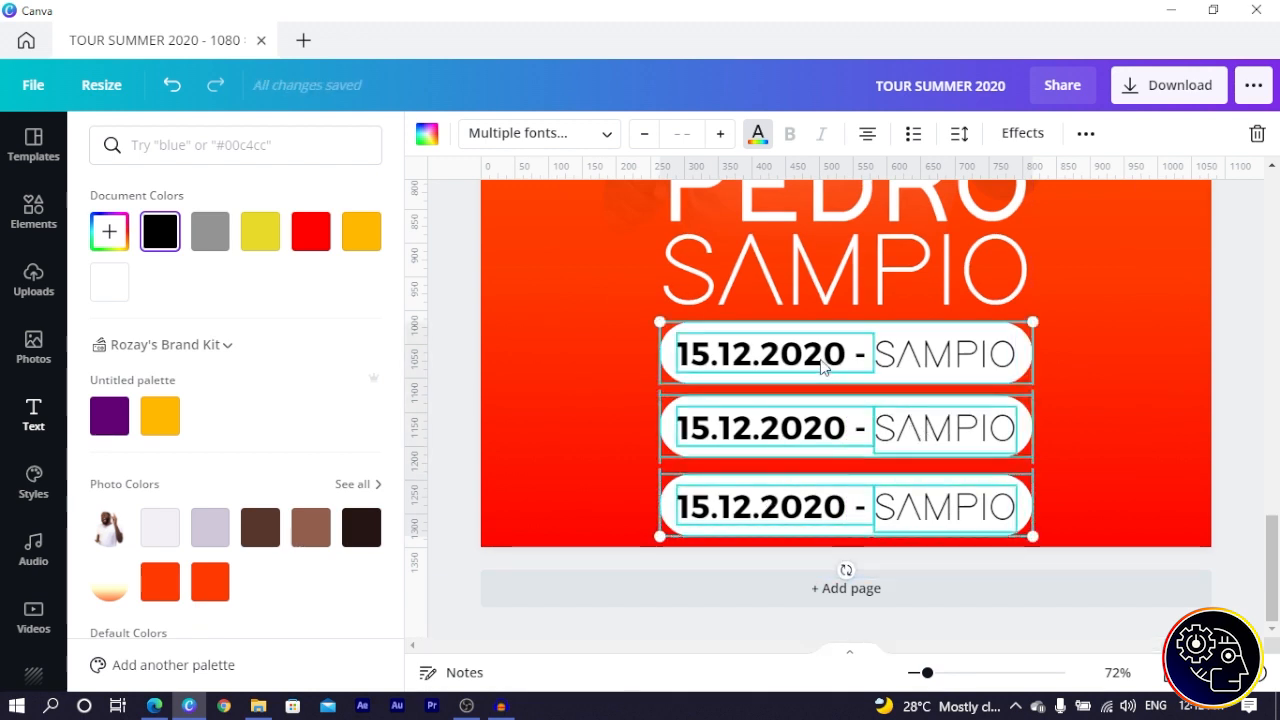
left_click_drag(1021, 541, 920, 480)
scroll(926, 487, "up", 1)
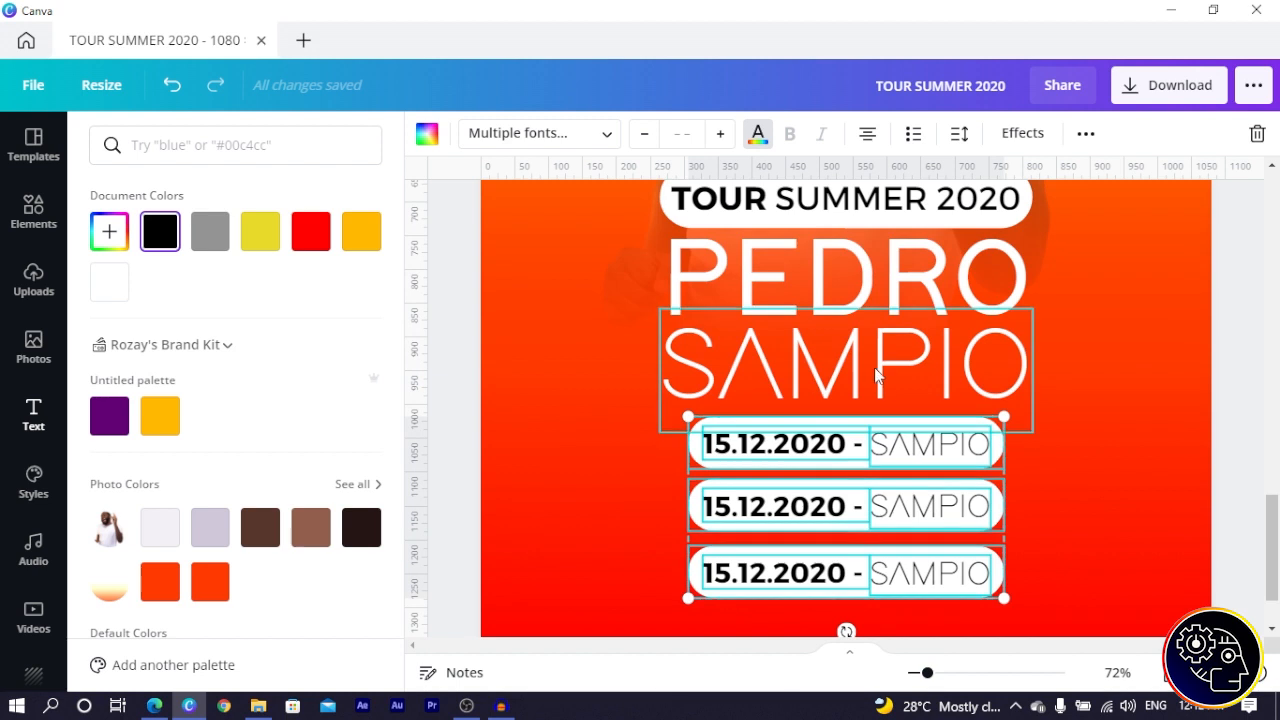
left_click(886, 340, "shift")
left_click(845, 275, "shift")
scroll(845, 275, "up", 1)
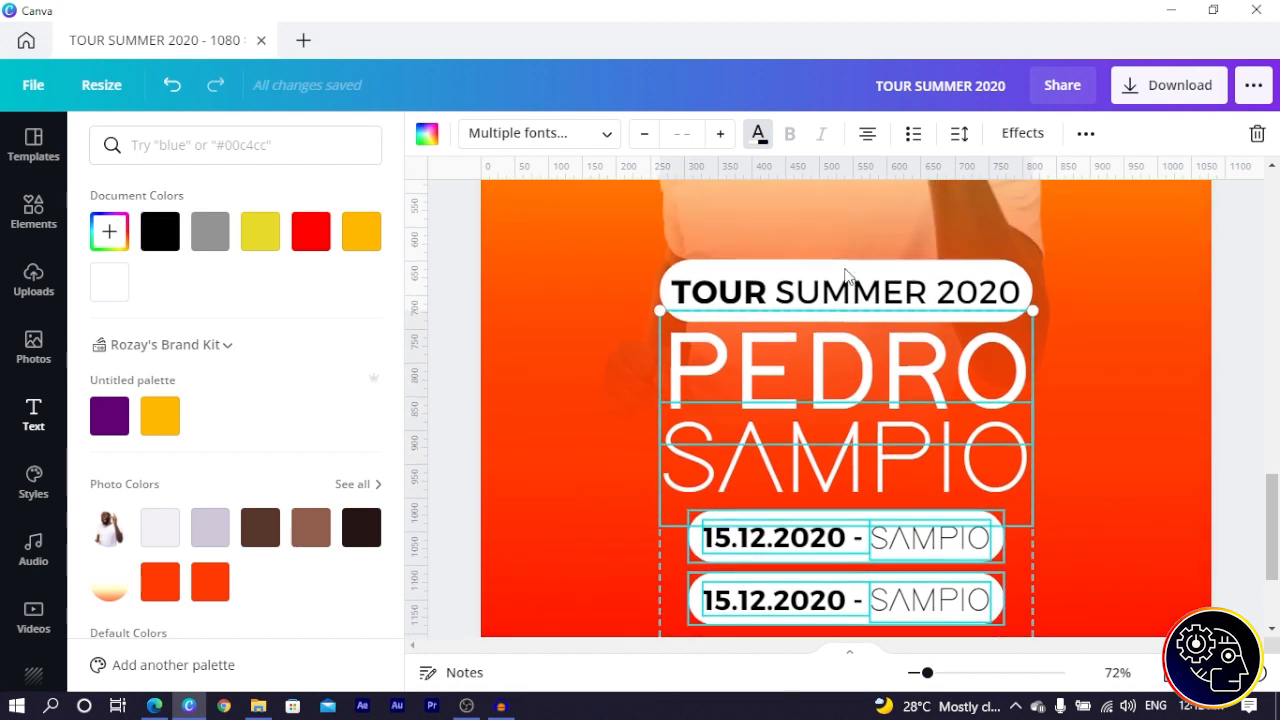
left_click(840, 290, "shift")
scroll(840, 272, "up", 1)
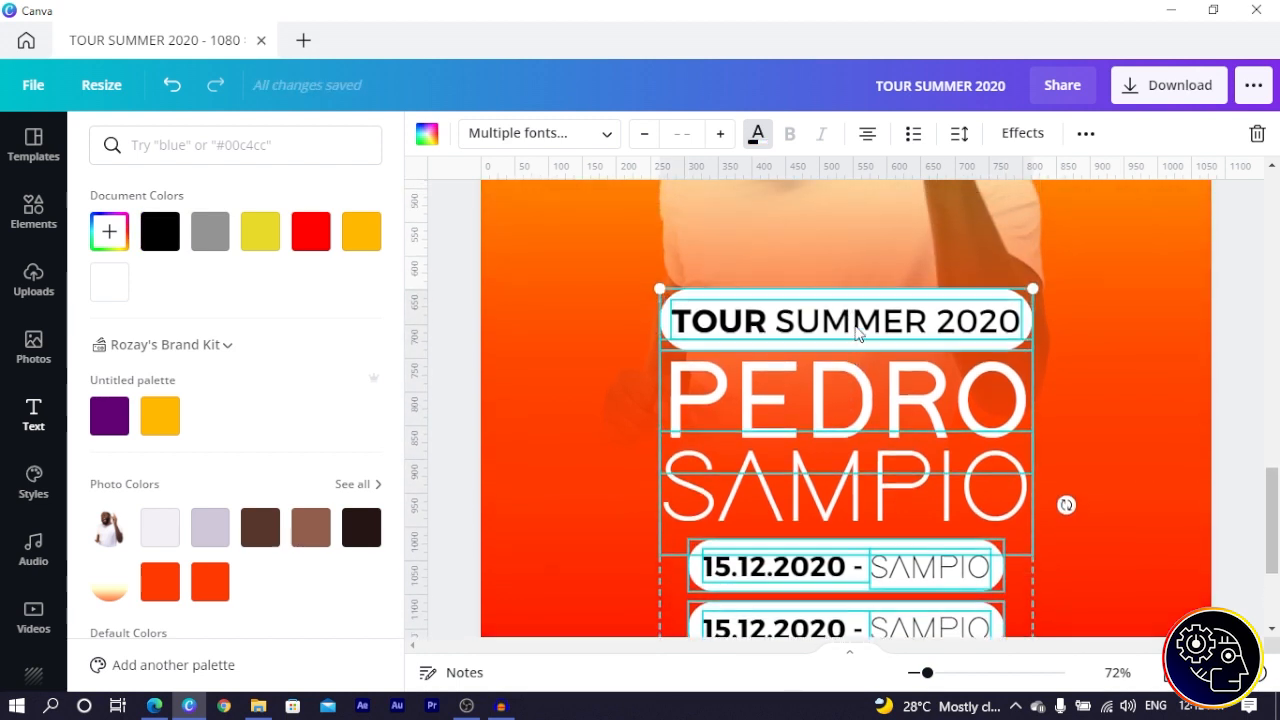
key("shift+Up")
key("shift+Up")
left_click_drag(845, 458, 839, 409)
- Lower the title group slightly so it centres beneath the photo, then deselect it
scroll(839, 409, "down", 2)
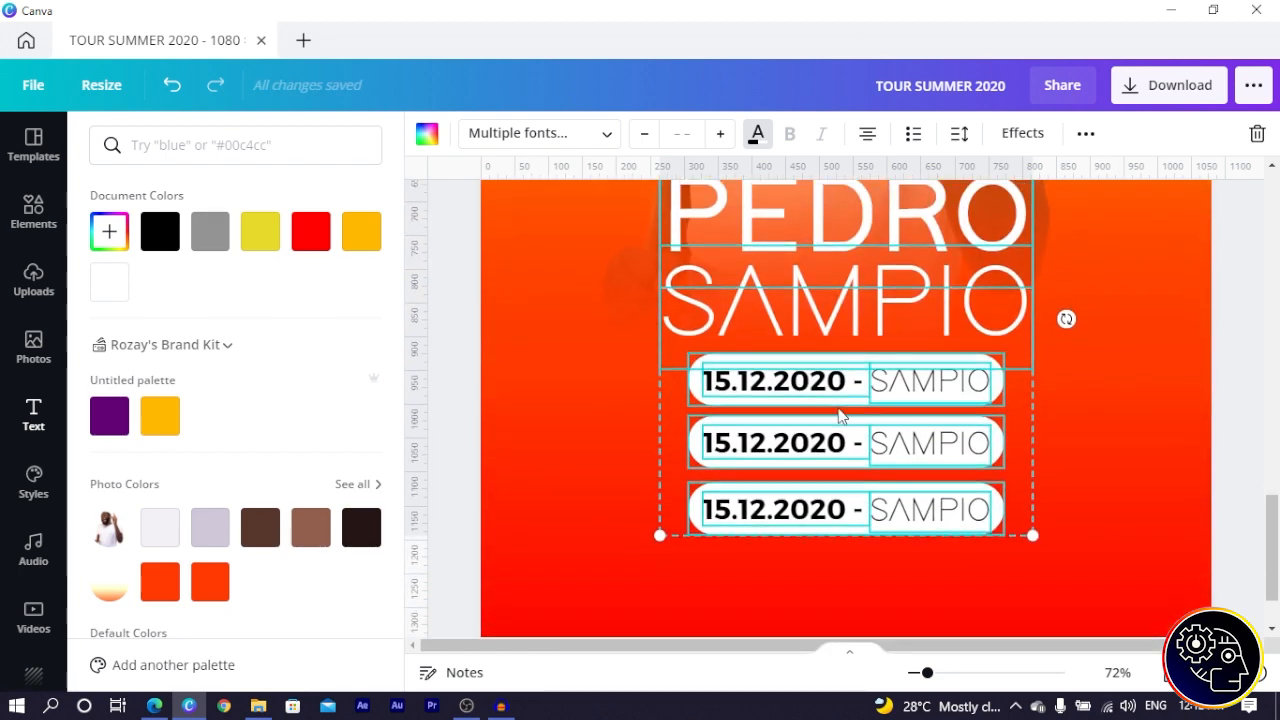
scroll(840, 415, "up", 1)
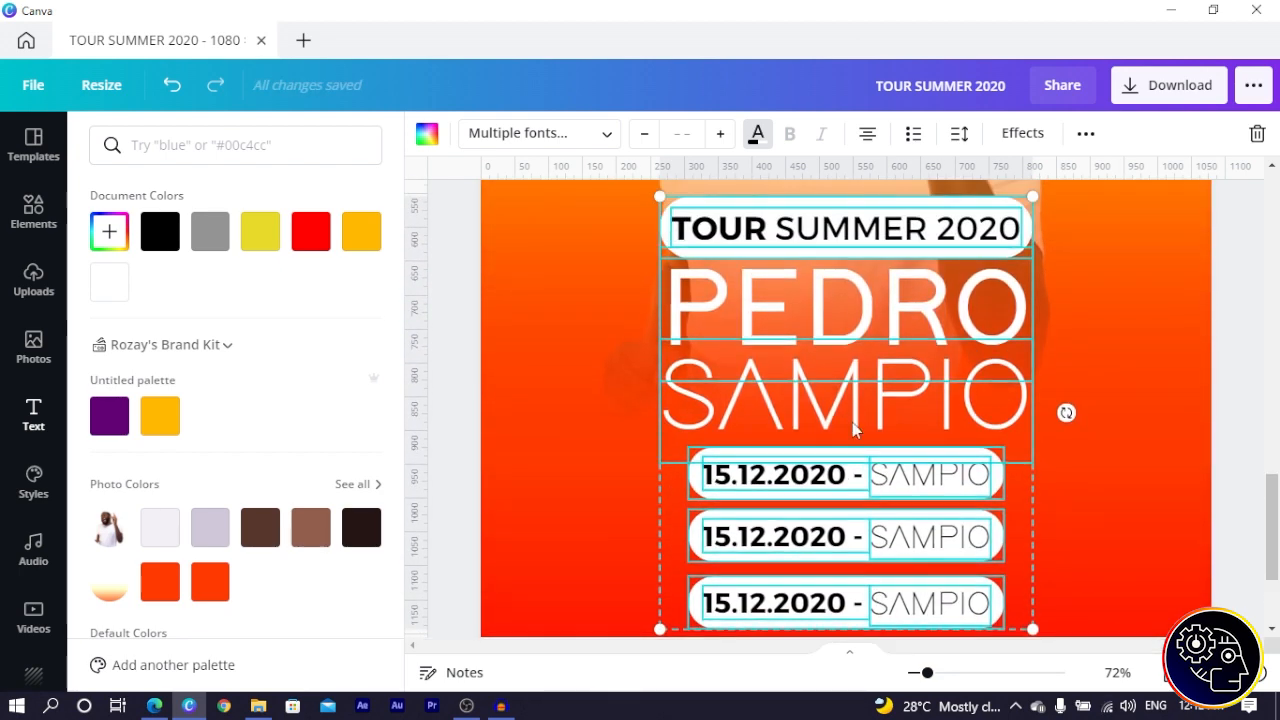
scroll(852, 422, "up", 1)
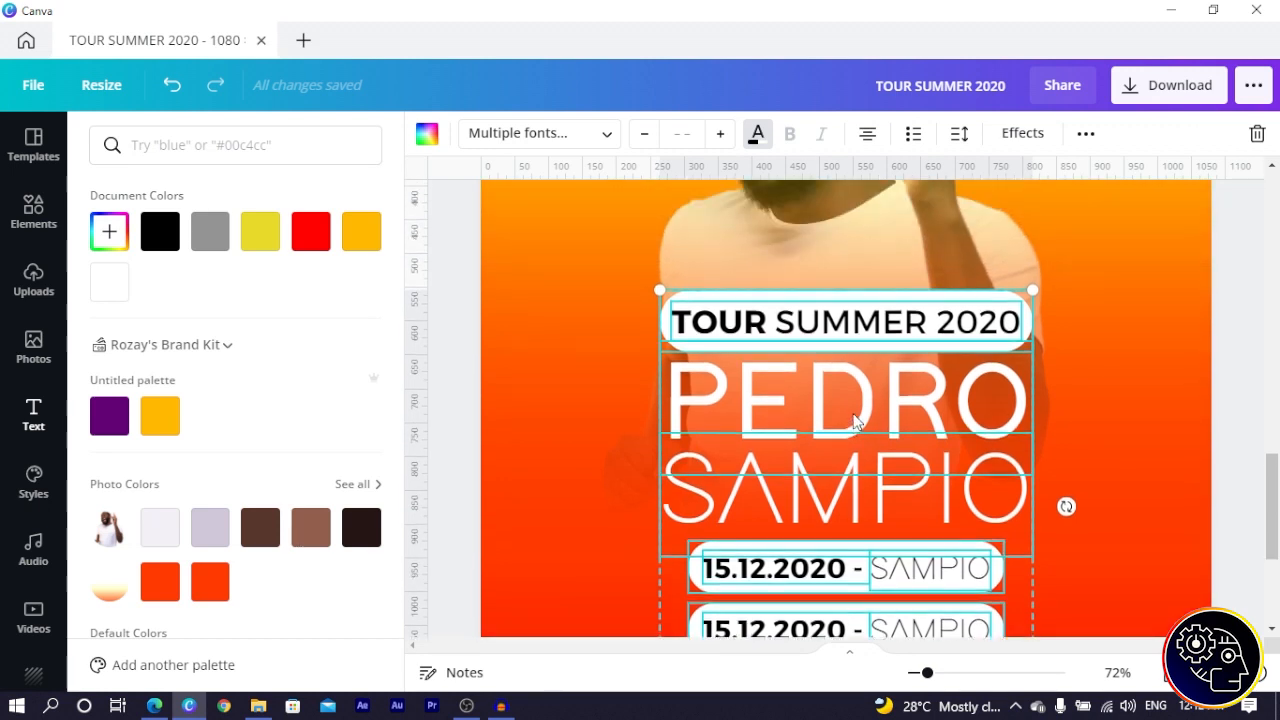
left_click_drag(848, 412, 848, 422)
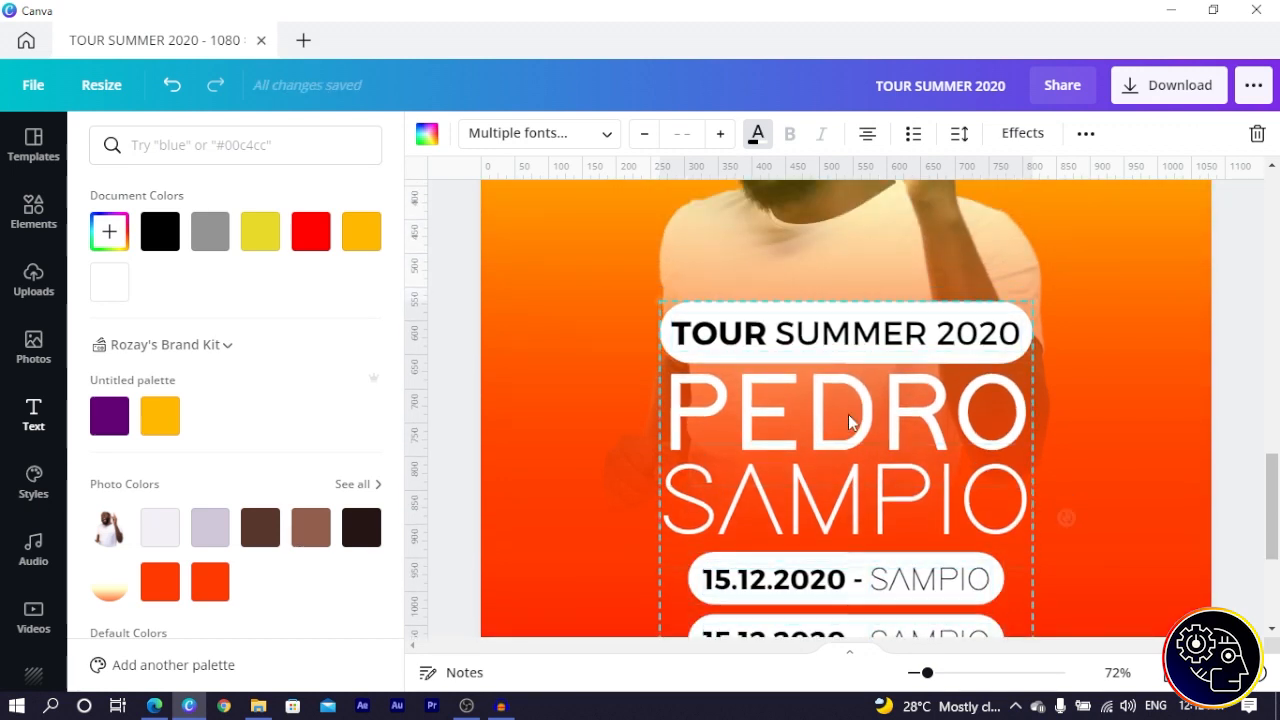
scroll(848, 422, "down", 1)
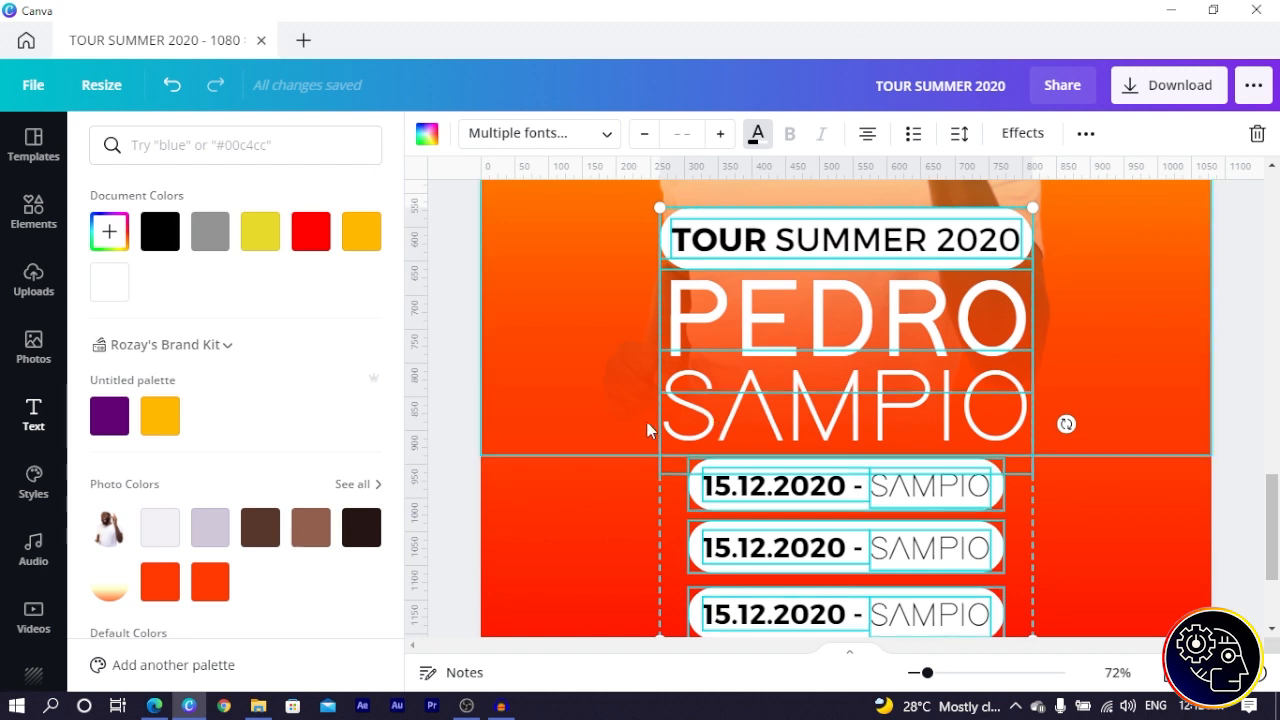
left_click(459, 365)
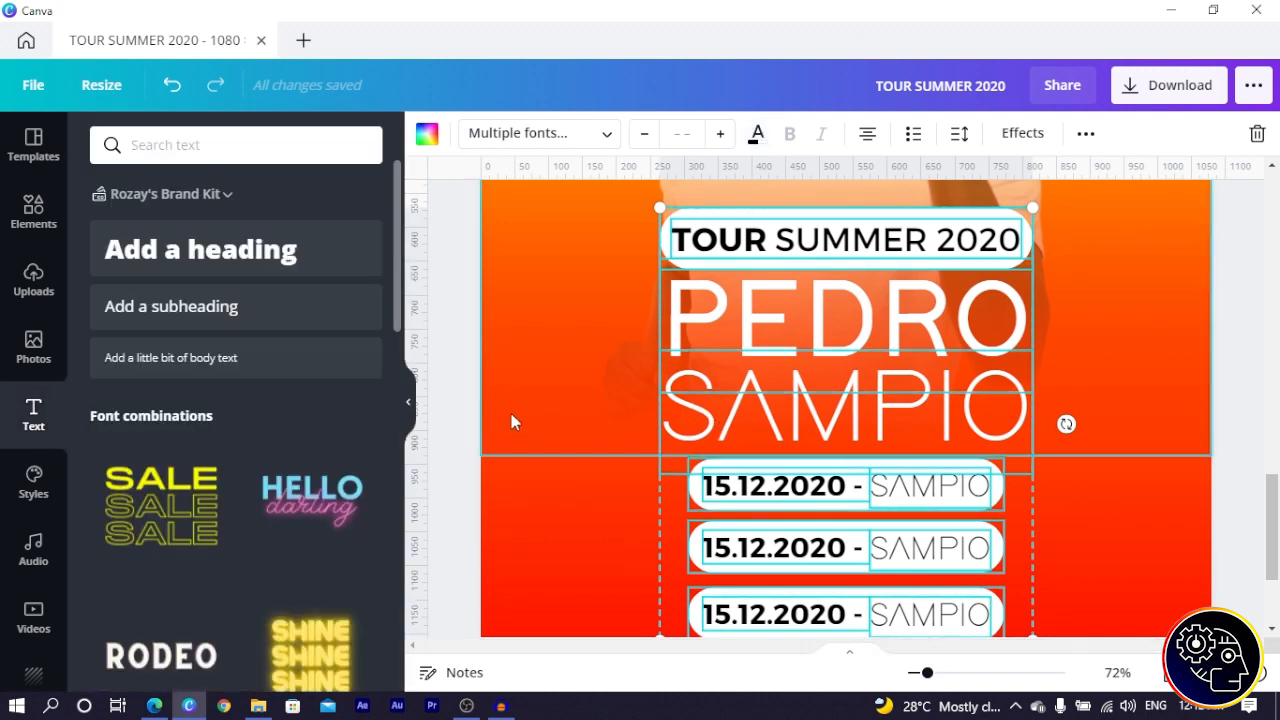
left_click(467, 396)
scroll(1007, 470, "up", 1)
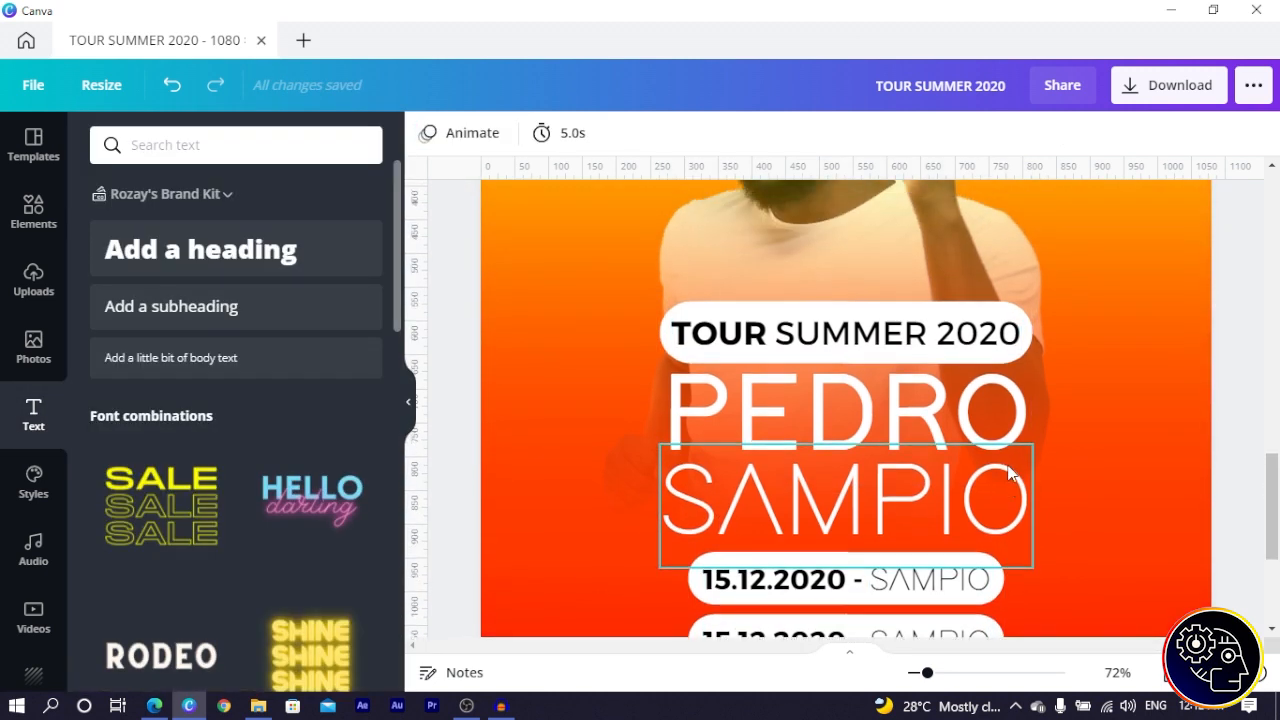
scroll(1009, 465, "down", 5)
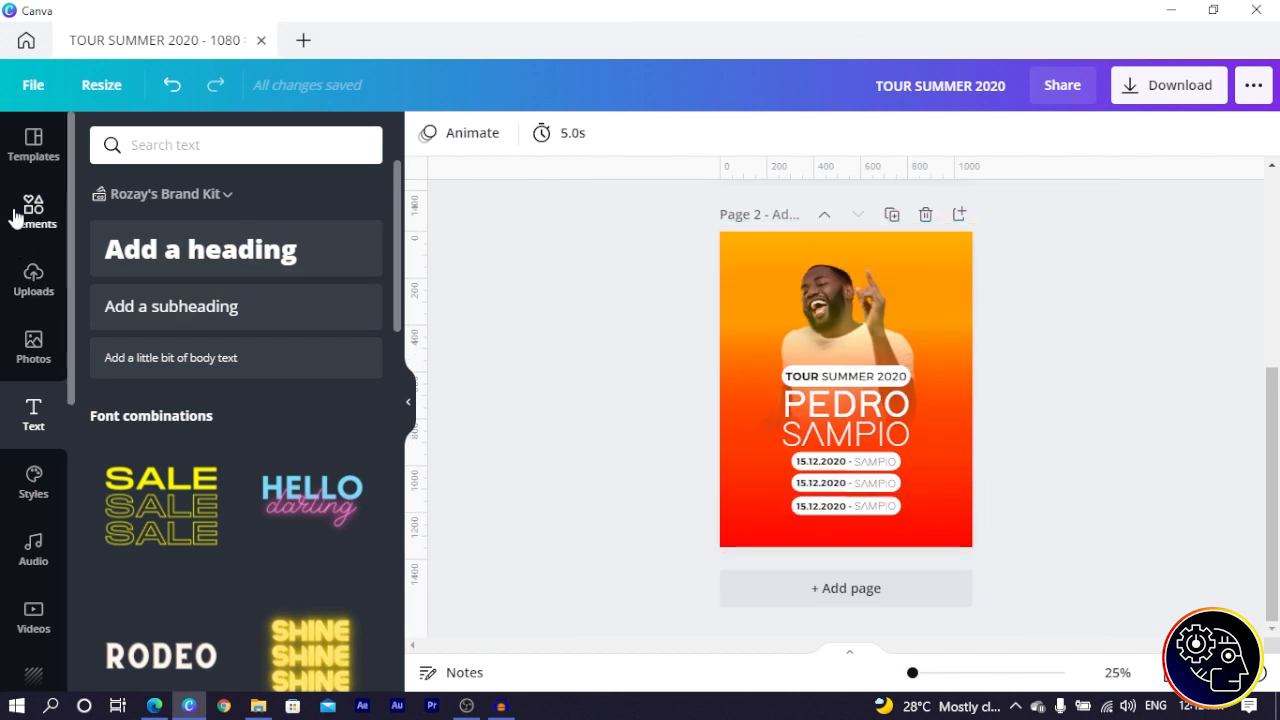
- Search the Elements library for 'flight logo'
left_click(36, 238)
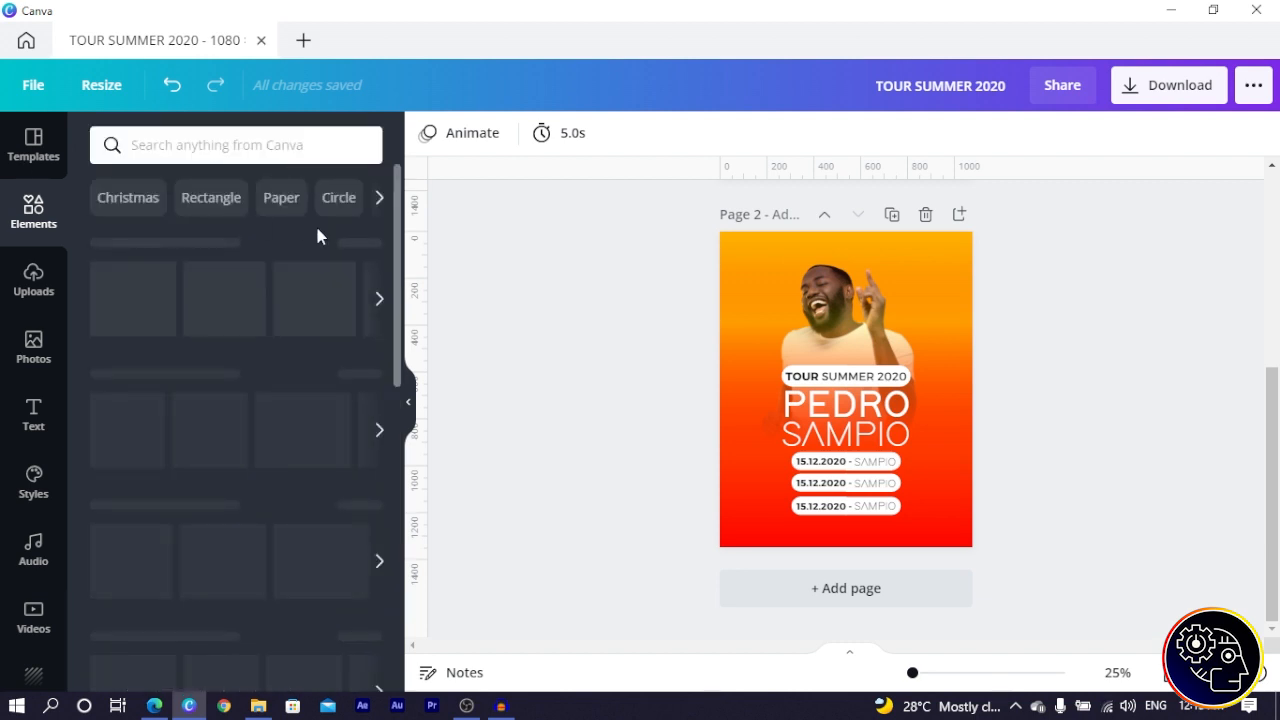
left_click(184, 140)
type("flight loh")
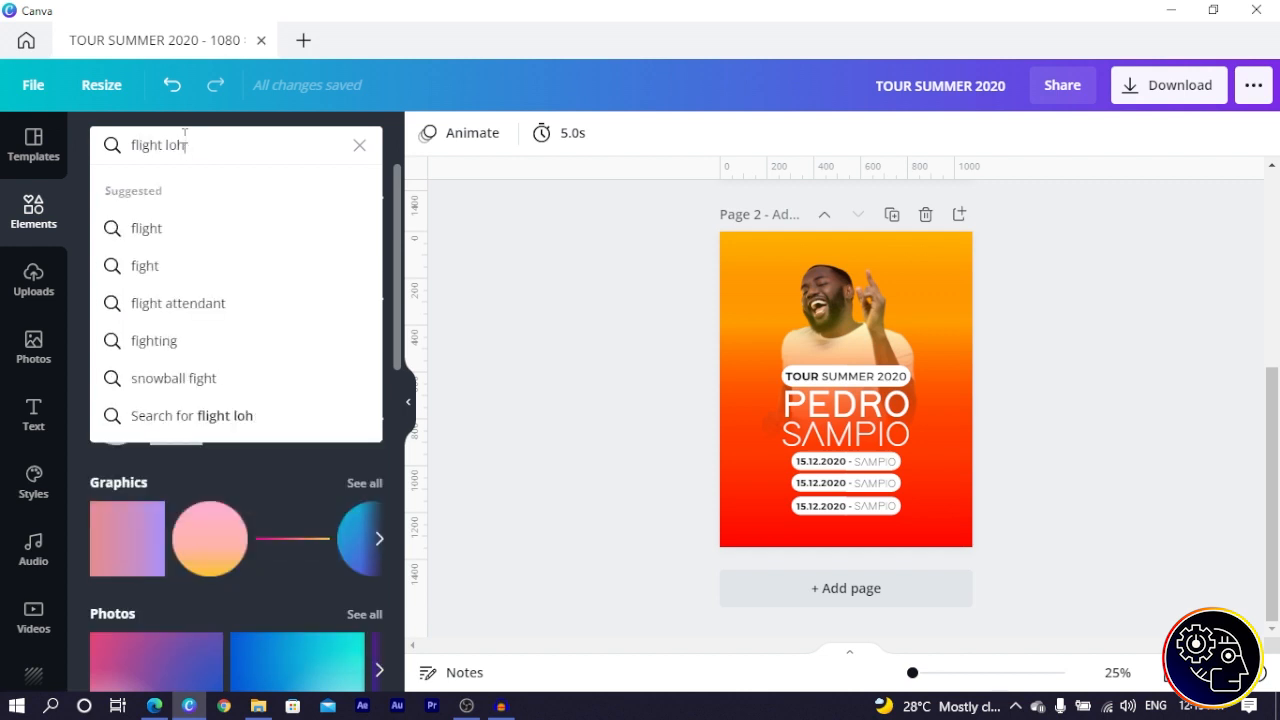
key("BackSpace")
type("go")
key("Return")
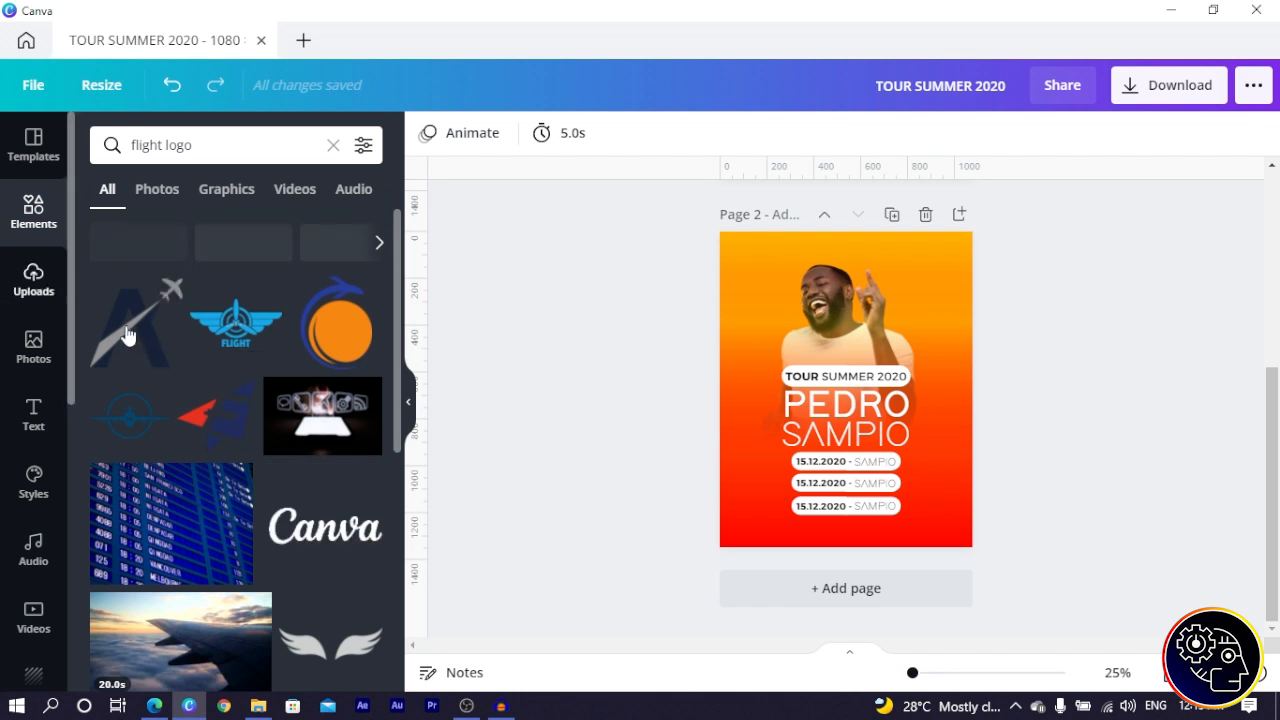
- Add the first flight logo, move it to the bottom centre, and colour it white
left_click(155, 333)
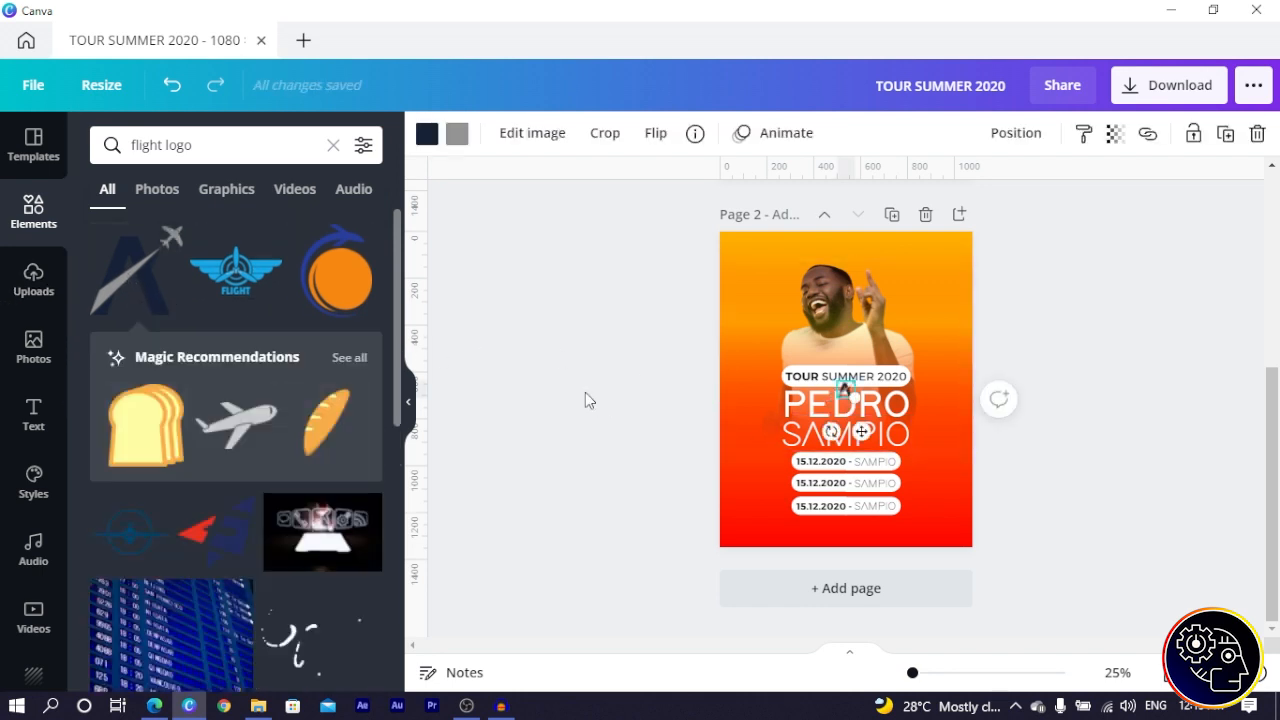
left_click_drag(847, 468, 849, 567)
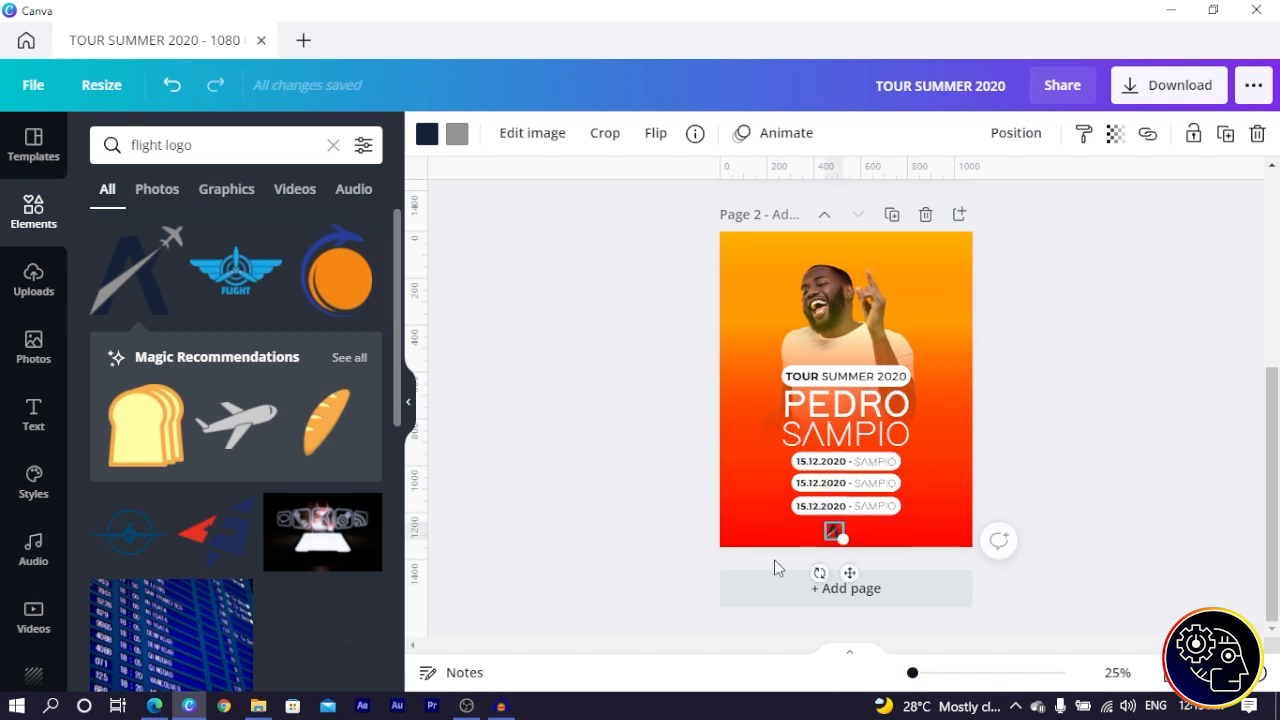
left_click(427, 133)
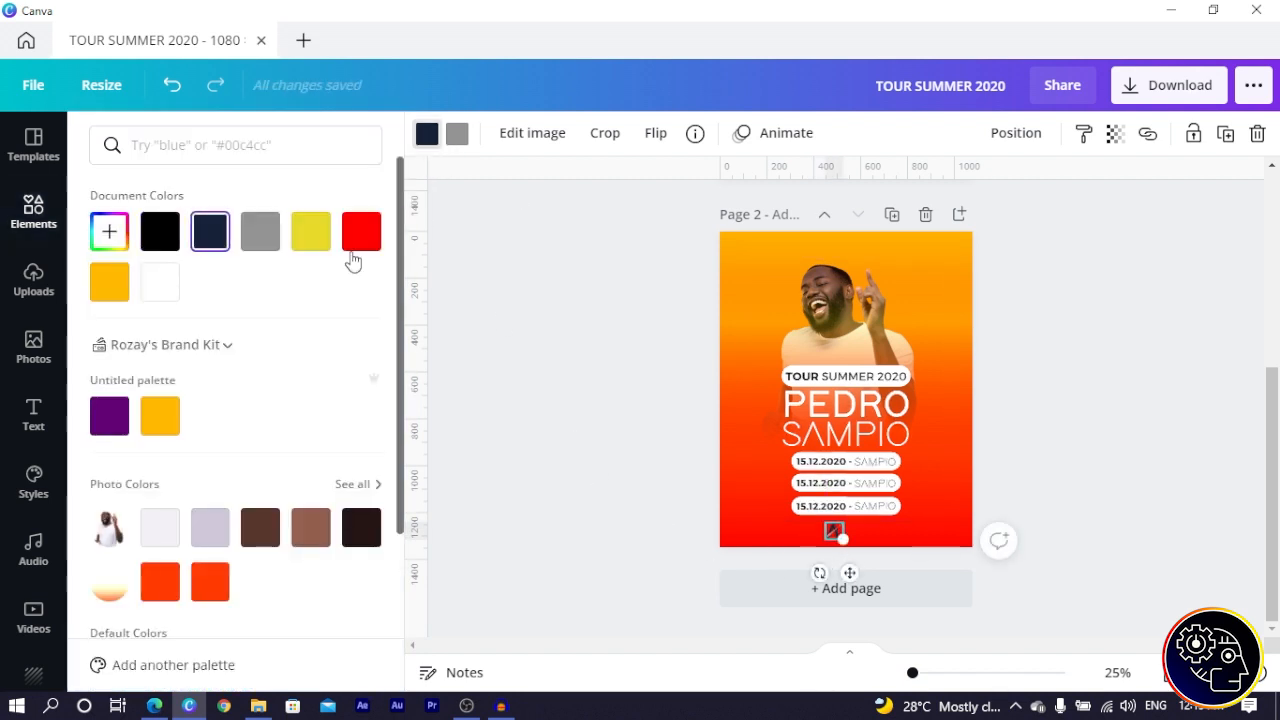
left_click(162, 290)
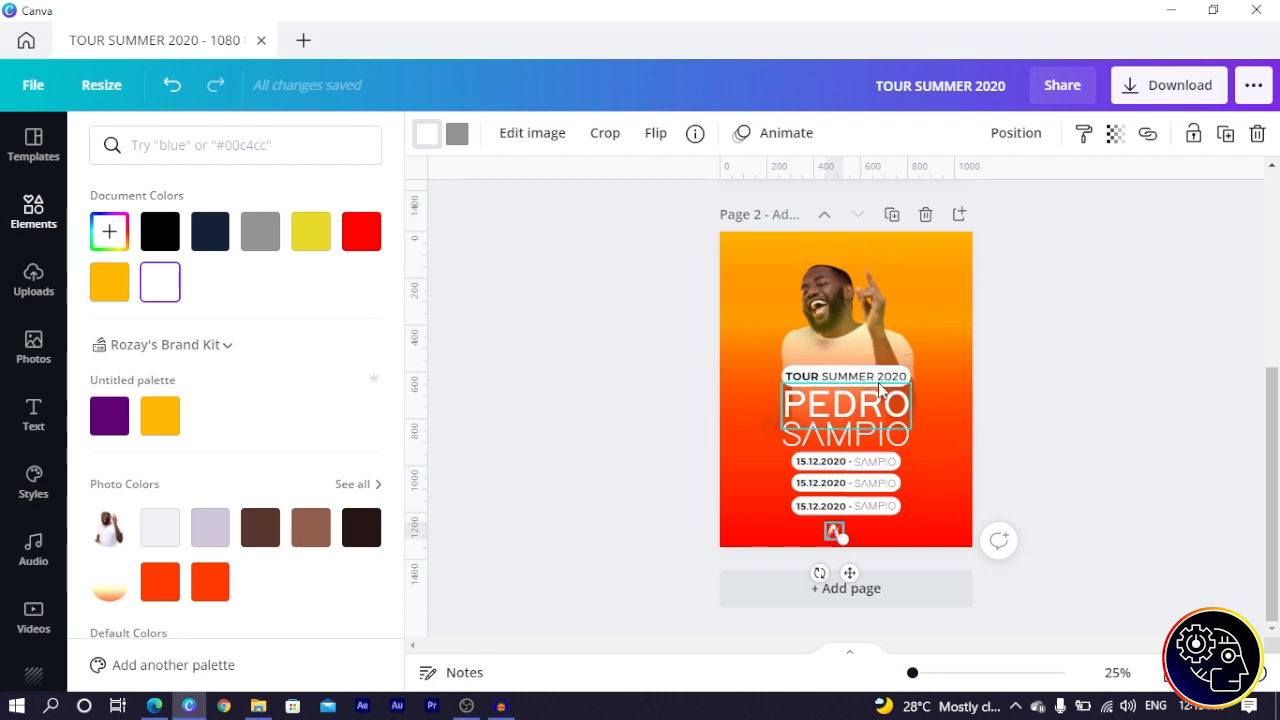
- Copy the TOUR SUMMER 2020 text to the poster's bottom and retype it as ATENTURA TOURS
left_click(878, 389)
left_click(885, 376)
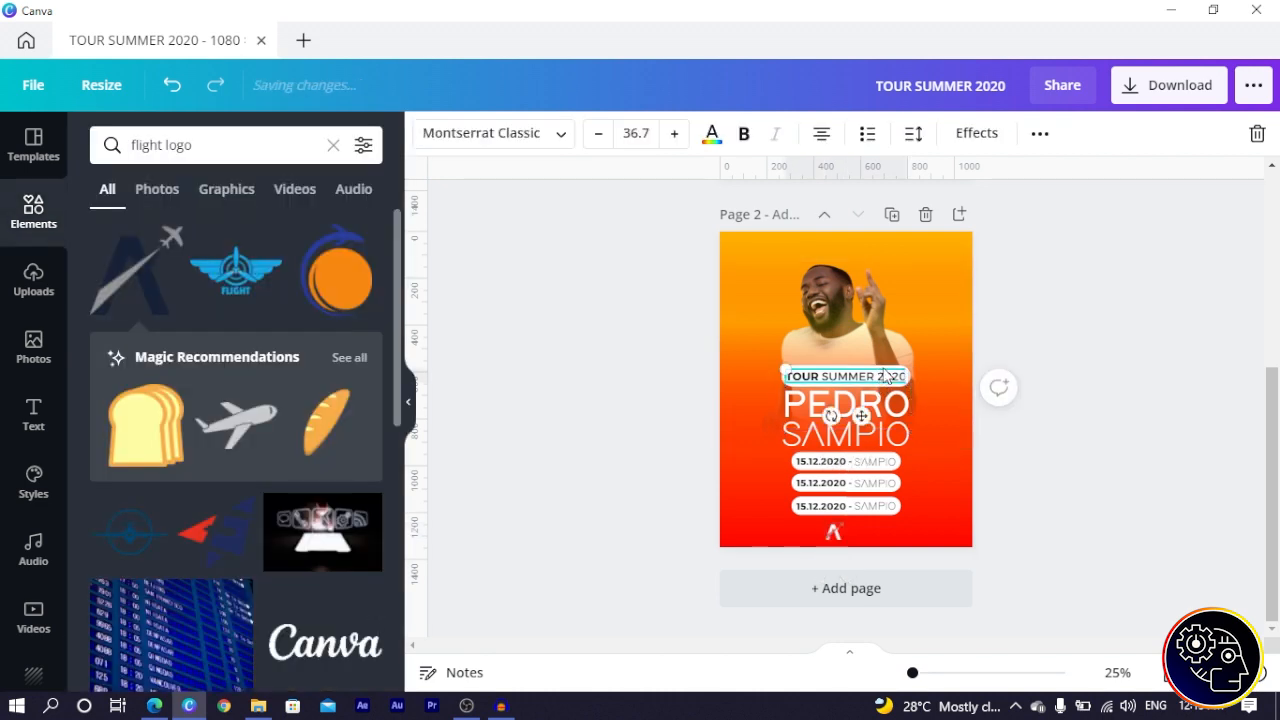
left_click(1040, 133)
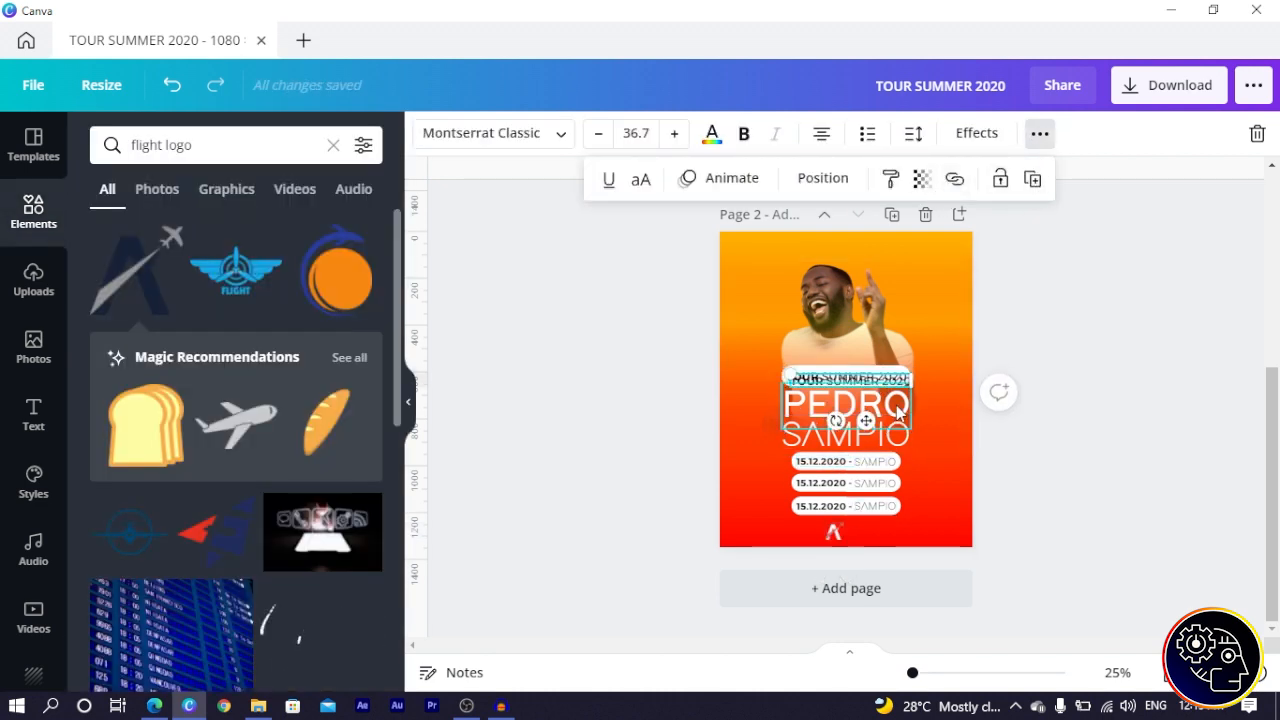
left_click_drag(862, 417, 926, 584)
double_click(902, 537)
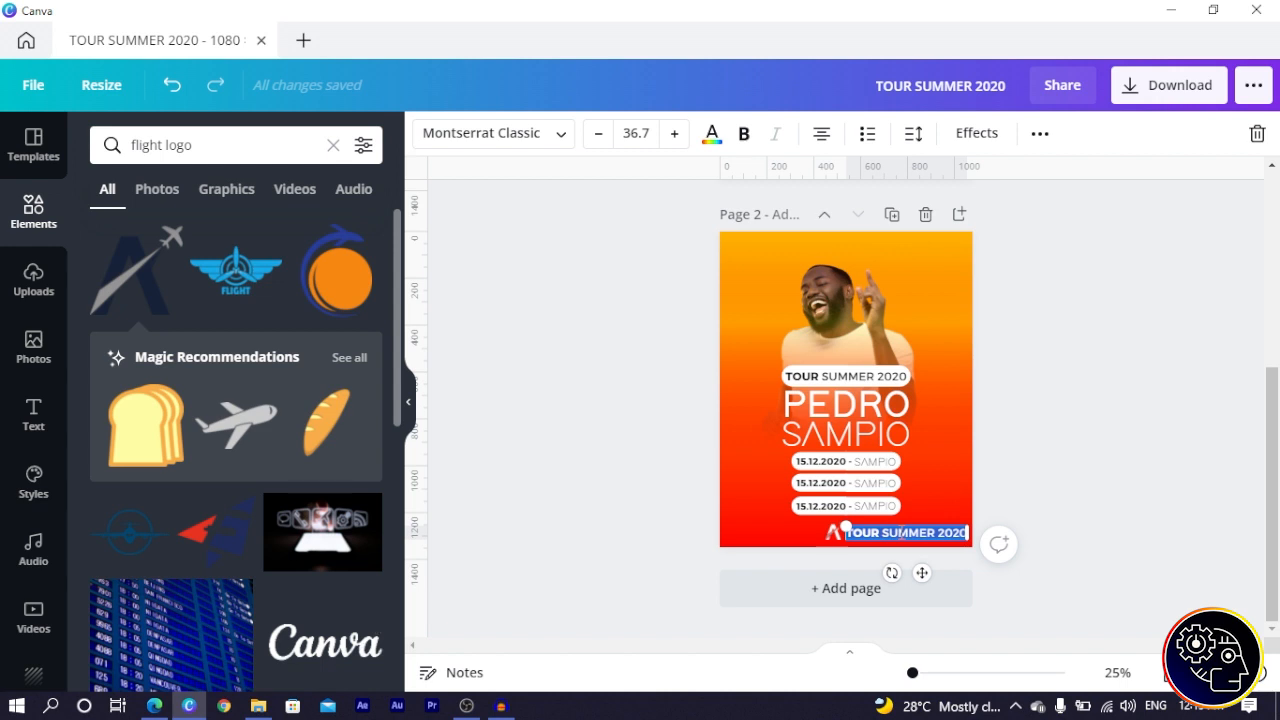
key("BackSpace")
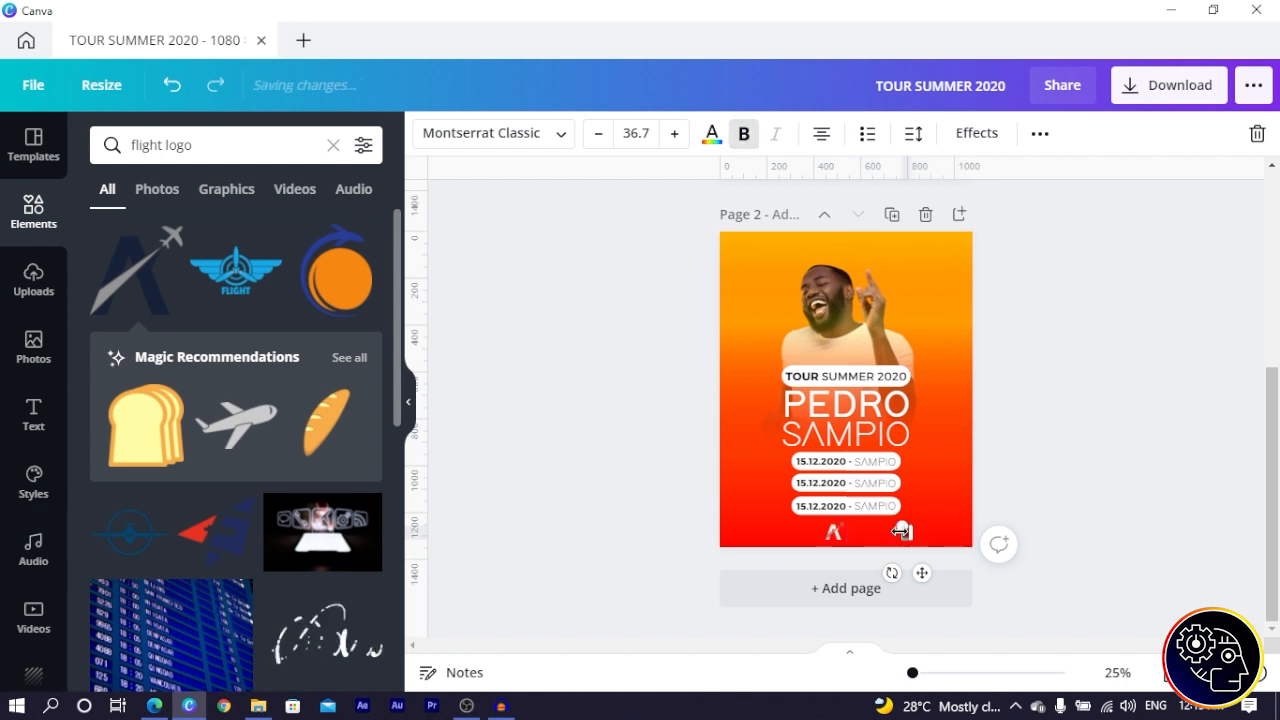
type("LI")
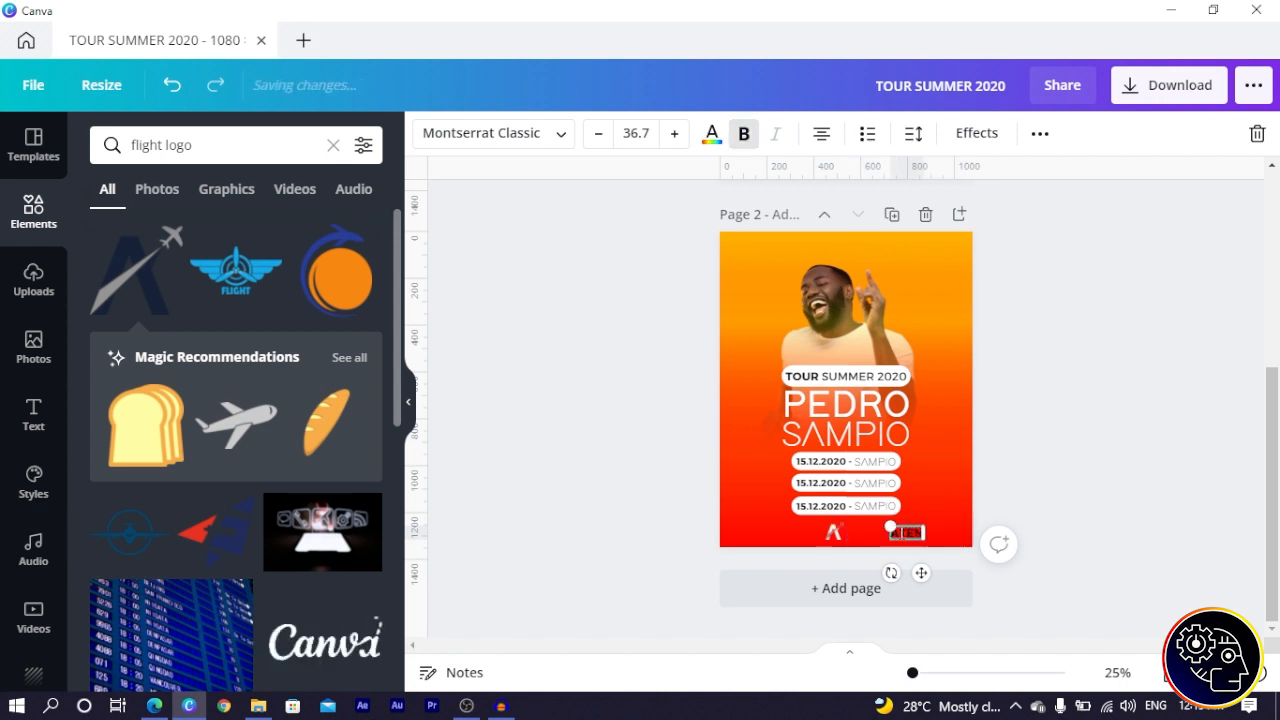
type("ERTURA TOUR")
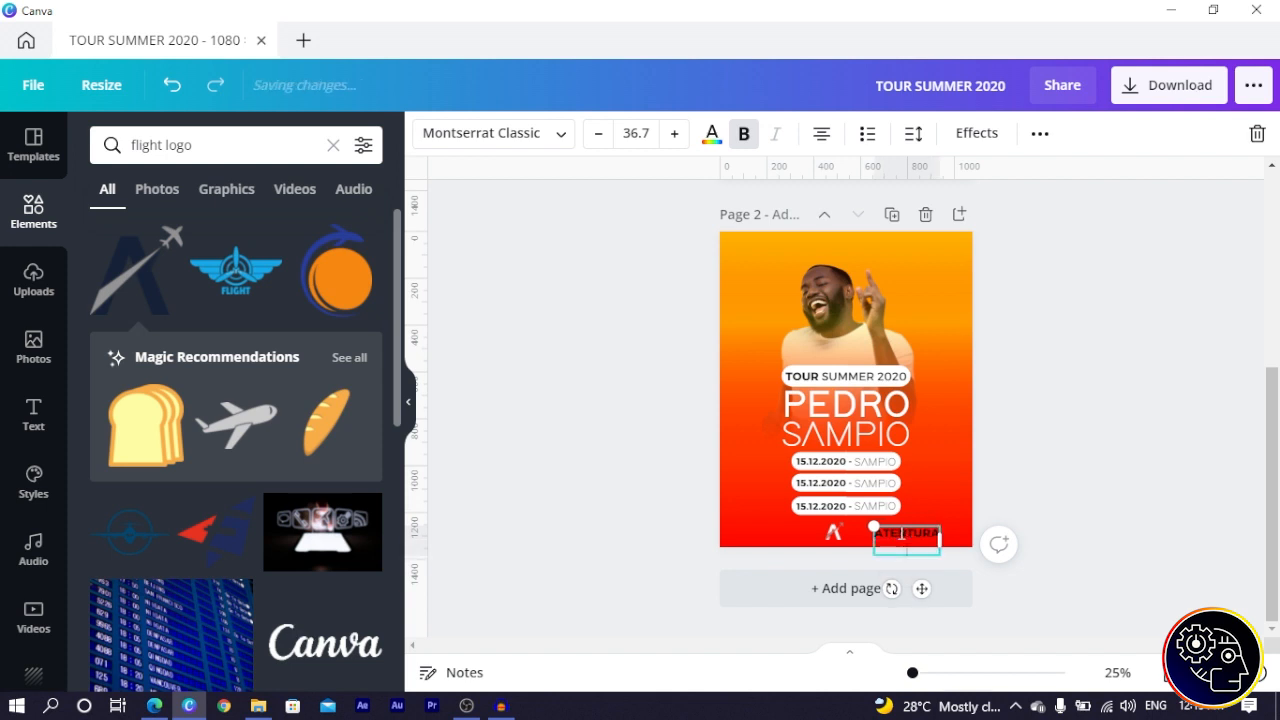
type("S")
- Make ATENTURA TOURS white, tighten its line spacing to 0.81, and place it beside the logo
key("ctrl+a")
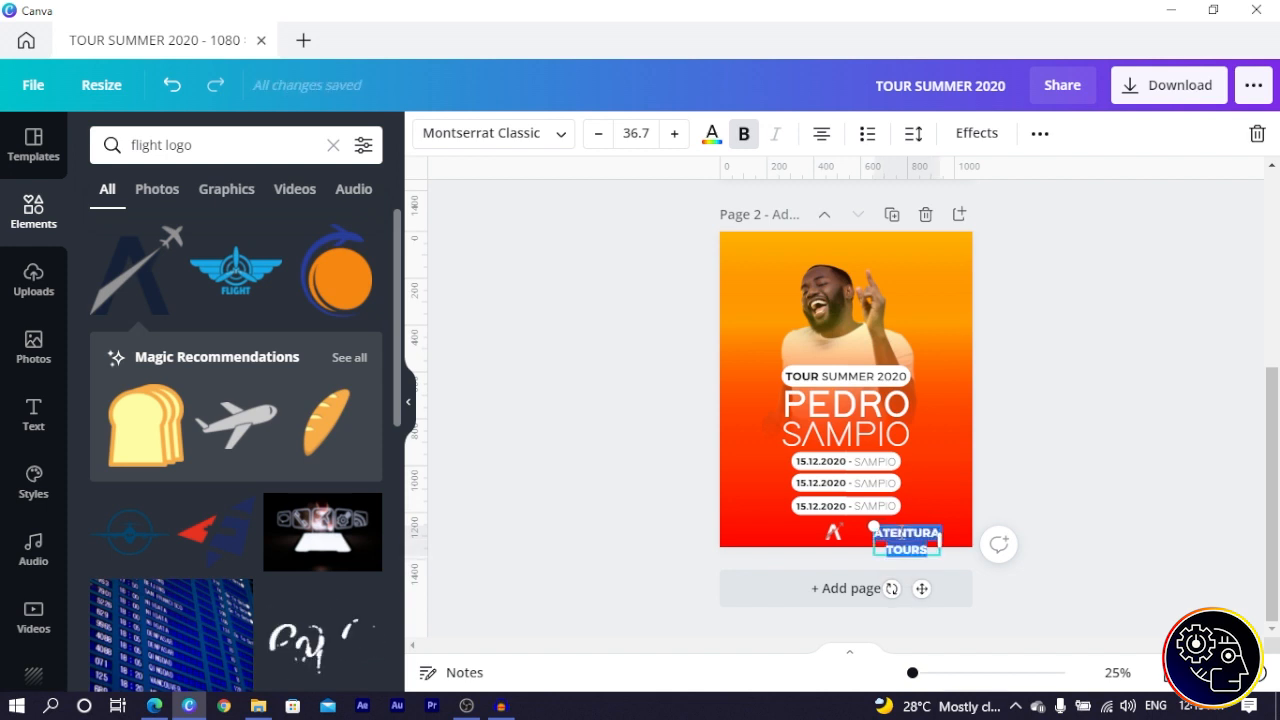
left_click(711, 135)
left_click(108, 284)
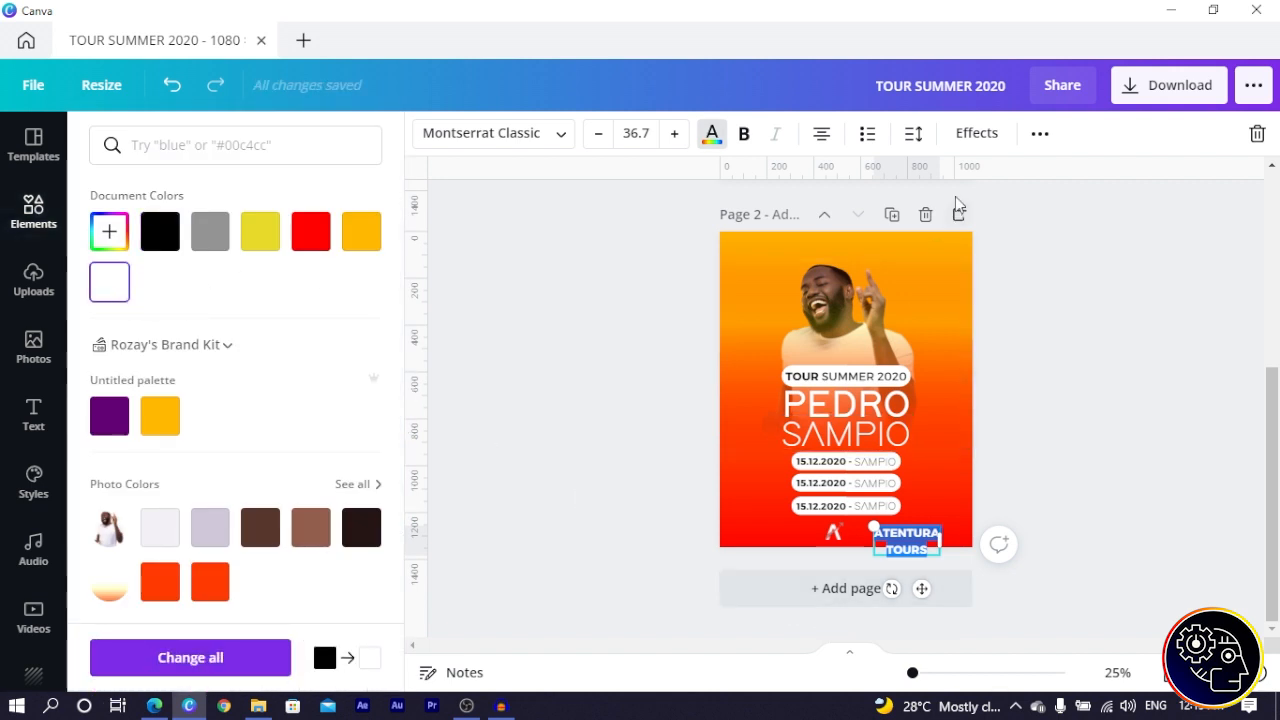
left_click(913, 133)
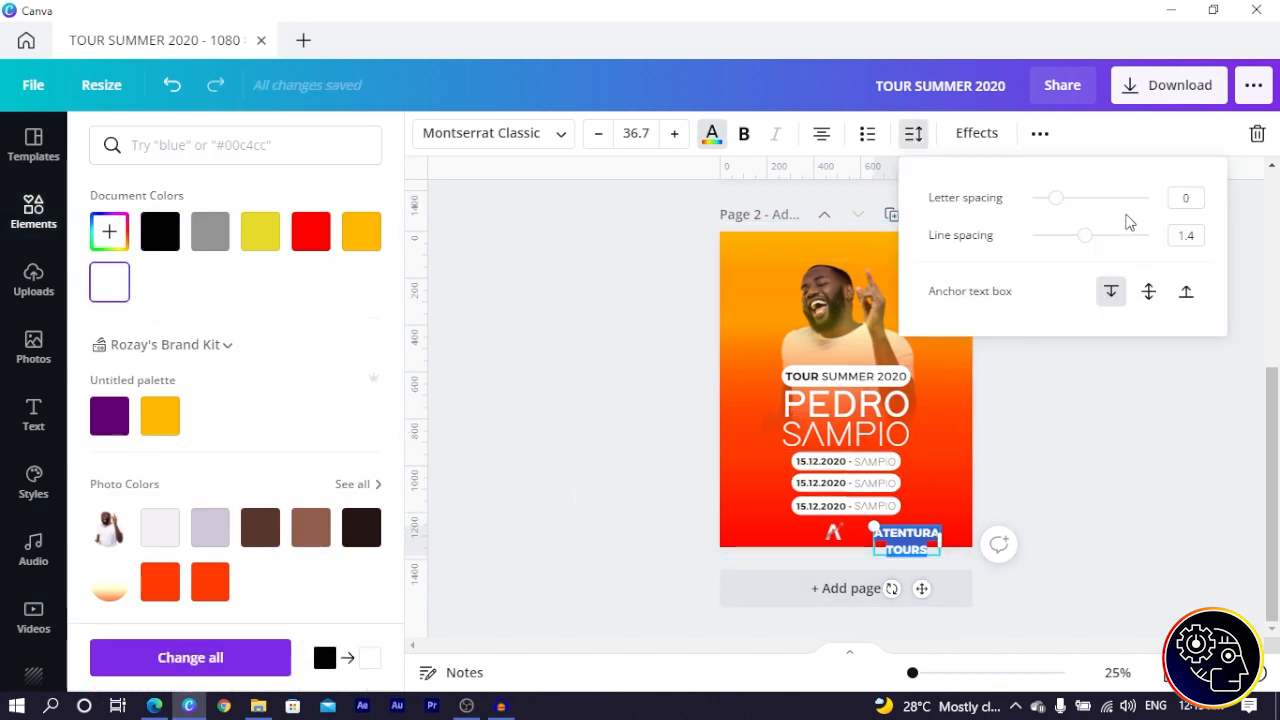
left_click_drag(1082, 247, 1056, 250)
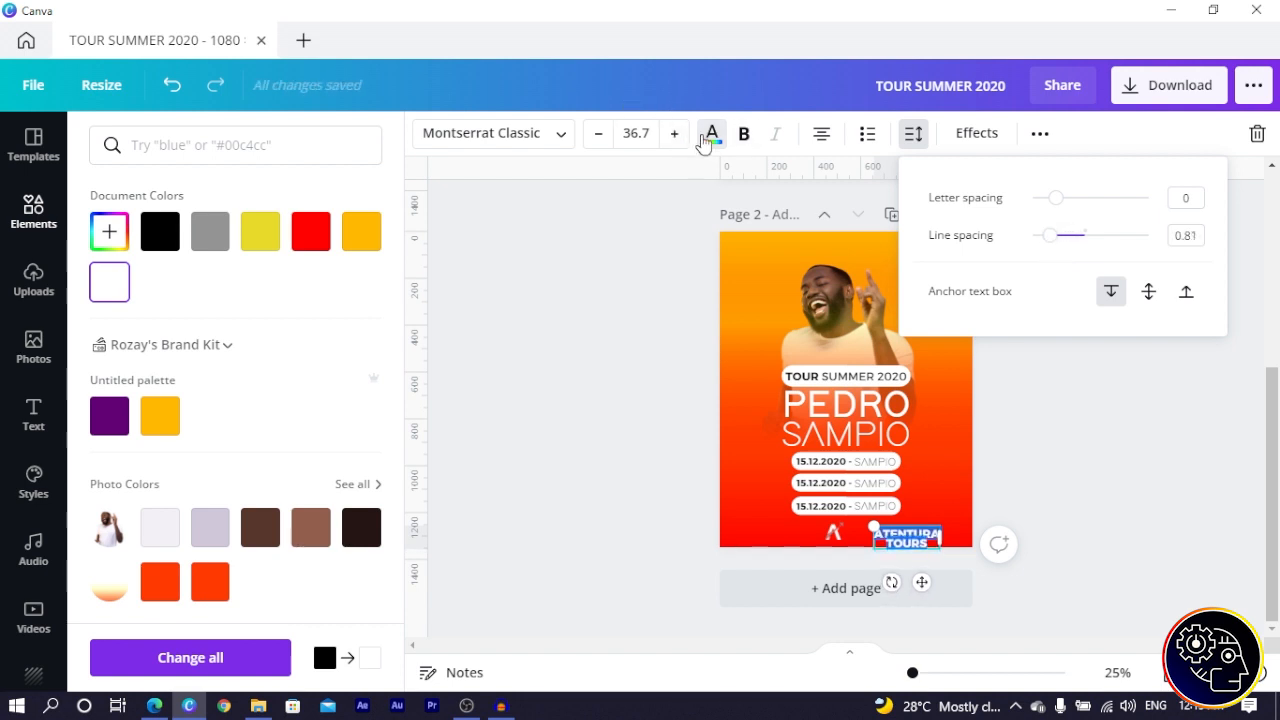
left_click(705, 140)
left_click_drag(921, 578, 891, 573)
- Shrink ATENTURA TOURS to 28.6 and slide it with the A logo left to centre them
scroll(893, 578, "up", 5)
scroll(877, 543, "down", 3)
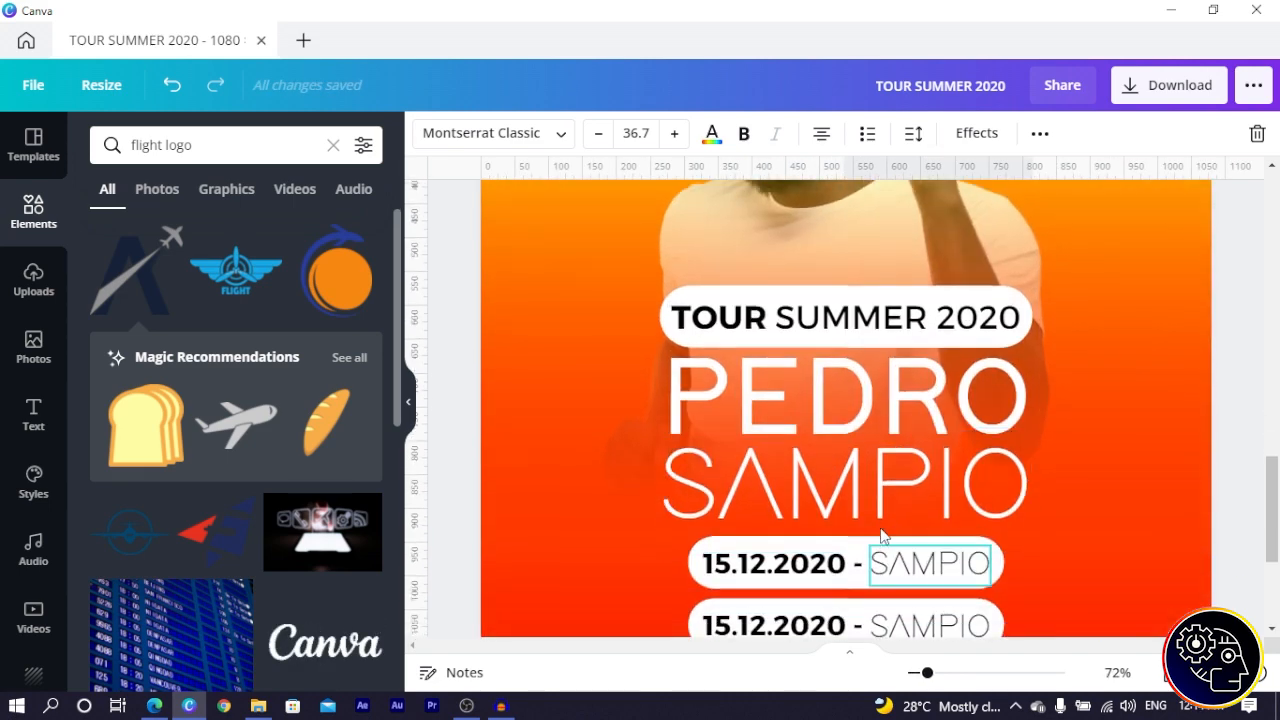
left_click_drag(1030, 540, 940, 564)
left_click(813, 505, "shift")
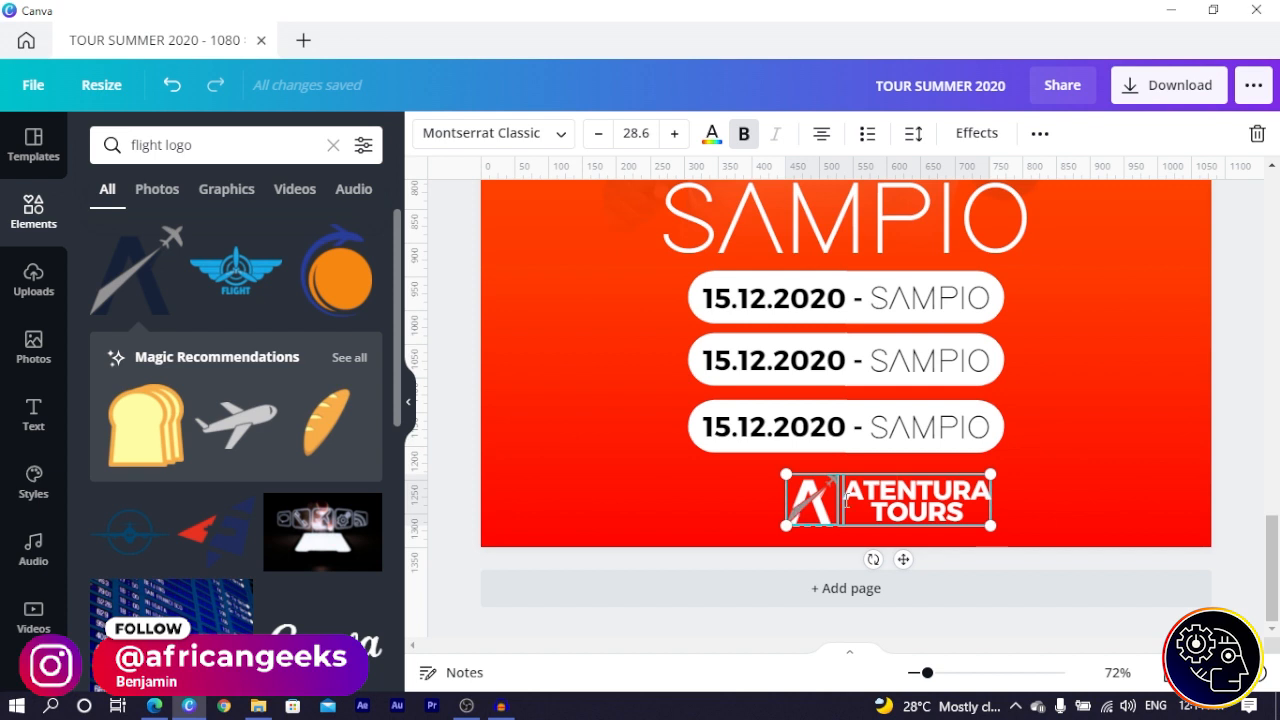
left_click_drag(813, 505, 771, 503)
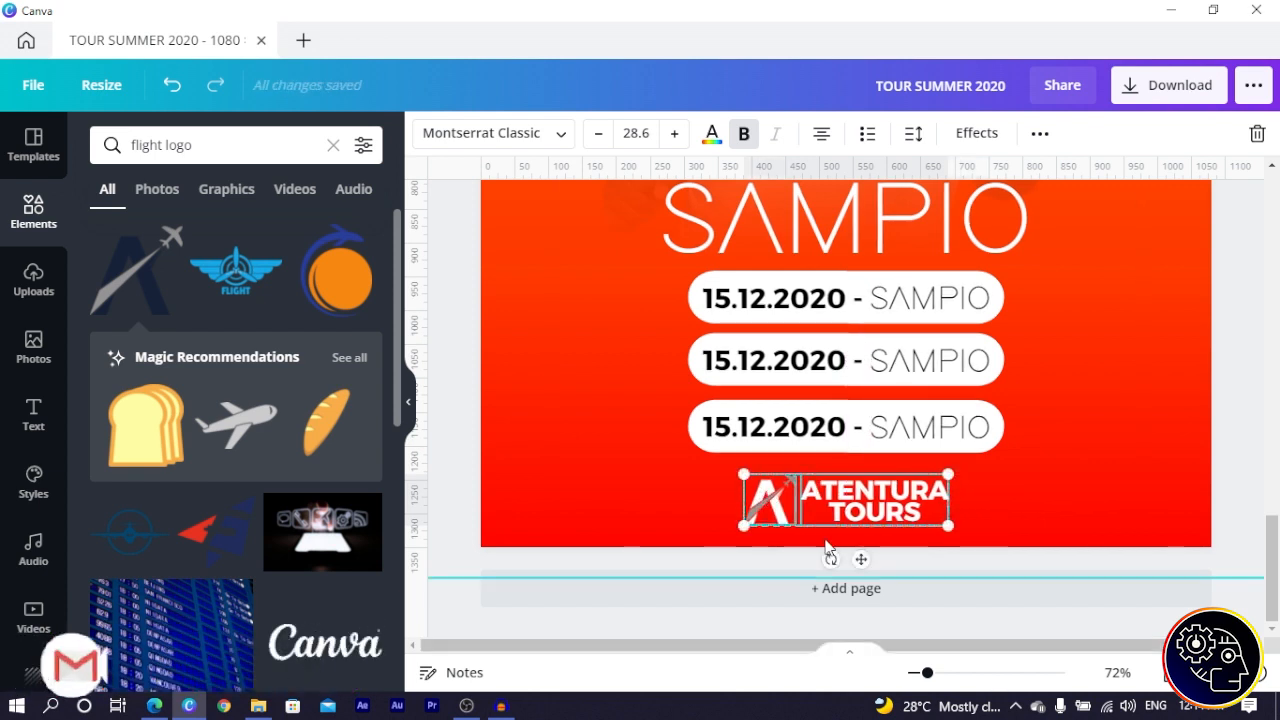
scroll(843, 555, "down", 3)
scroll(845, 556, "down", 2)
scroll(905, 530, "up", 1)
scroll(915, 512, "down", 1)
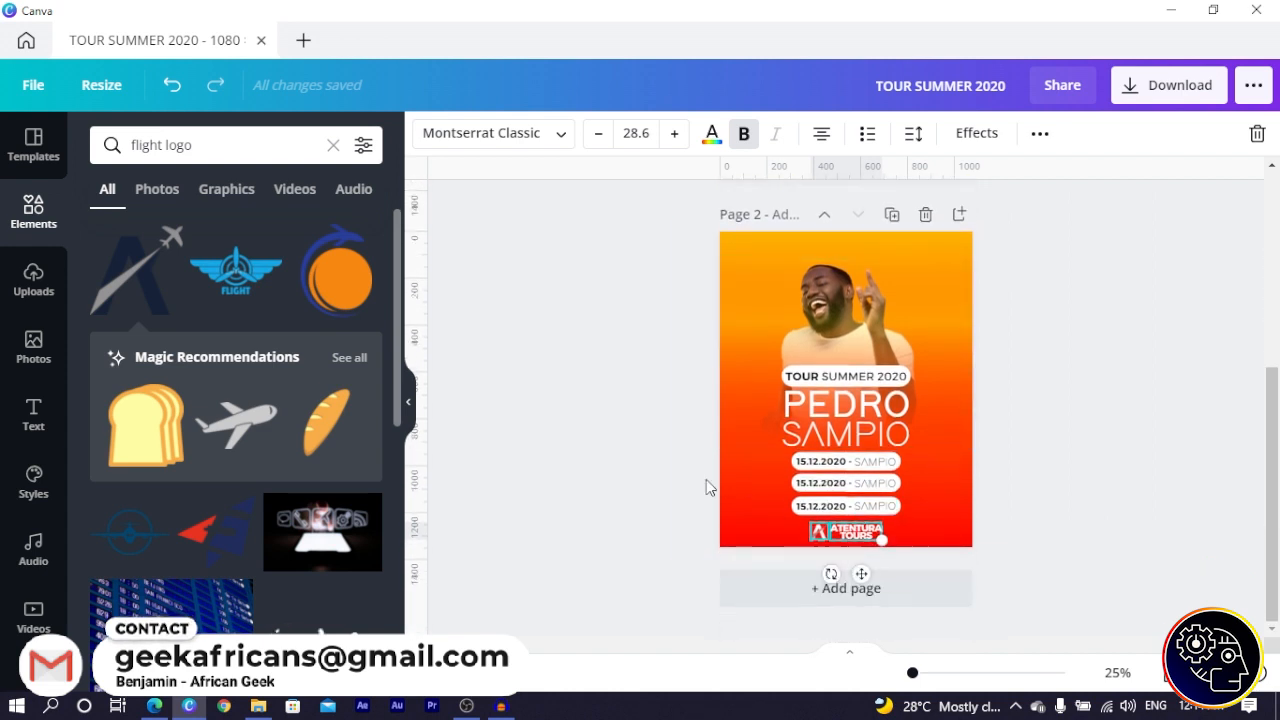
- Deselect everything and search Elements for PATTERN
left_click(645, 460)
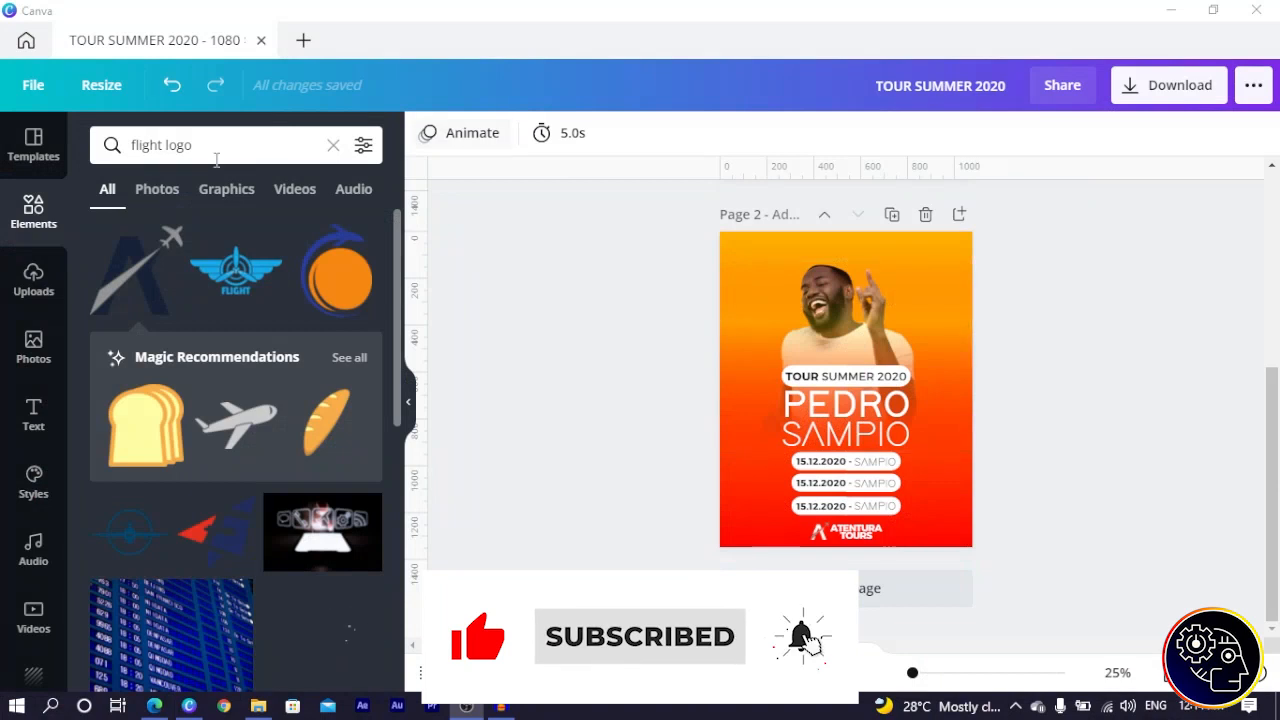
left_click(210, 146)
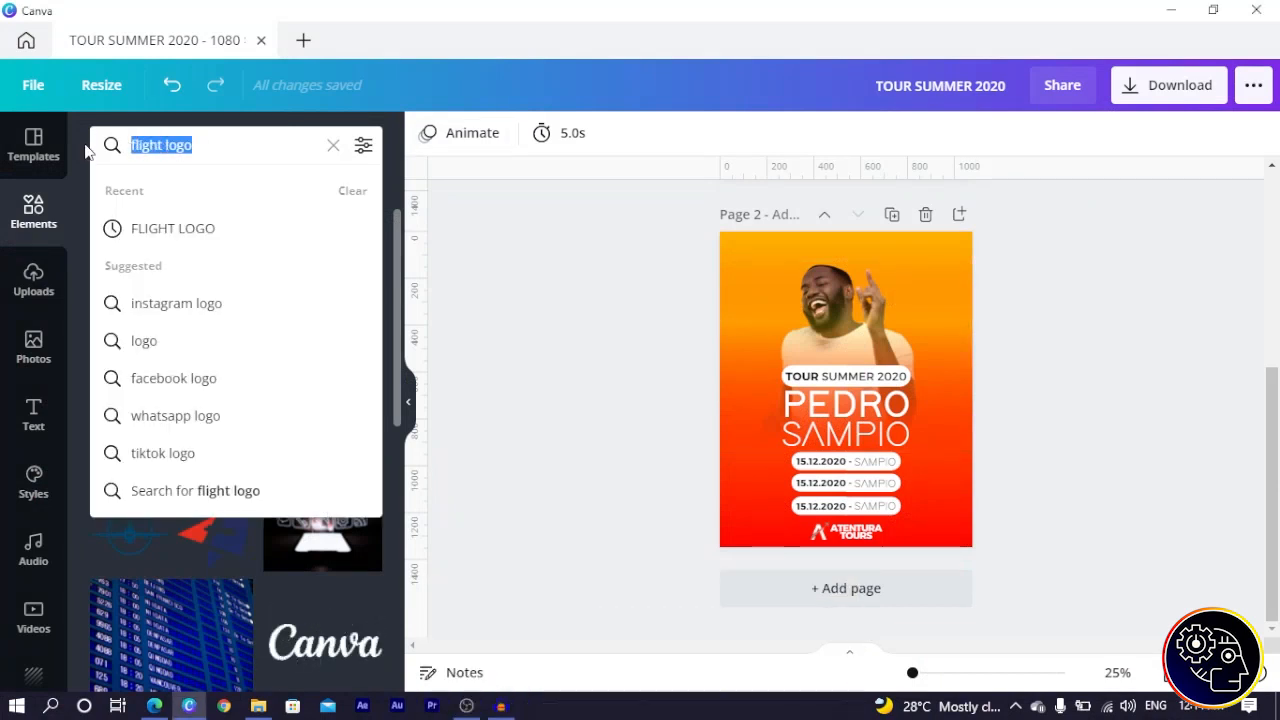
type("PATTERN")
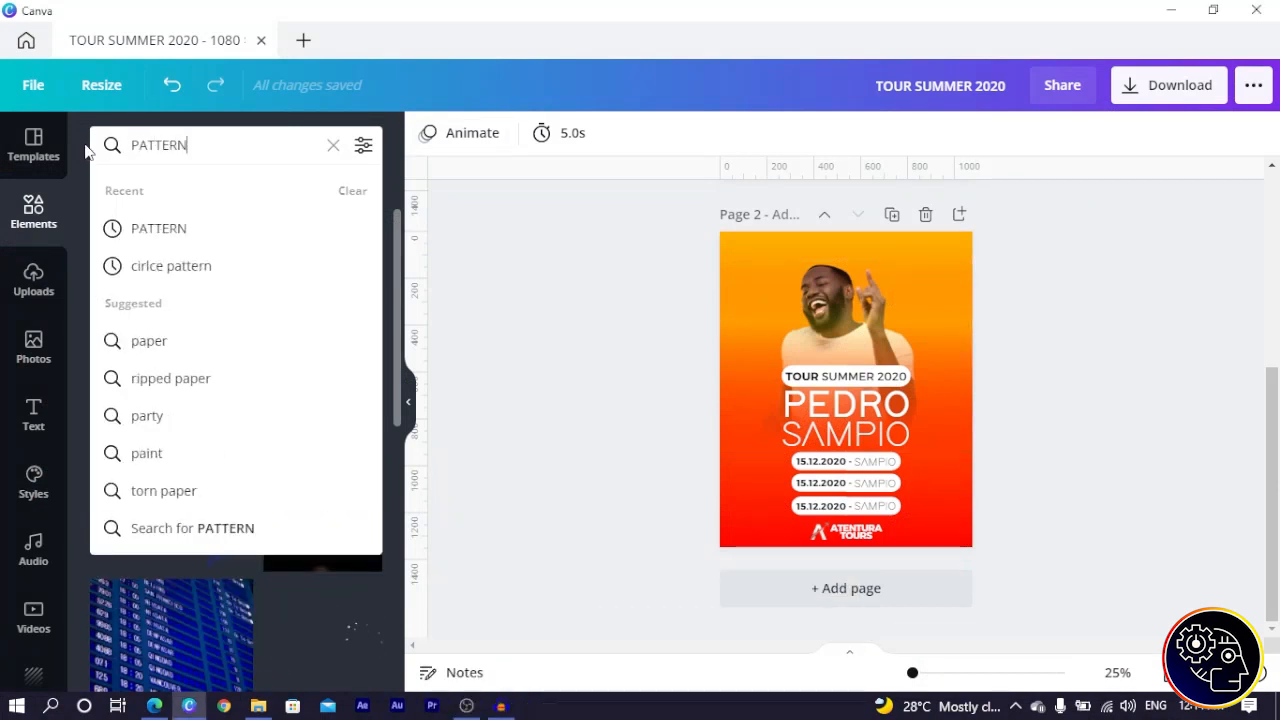
key("Return")
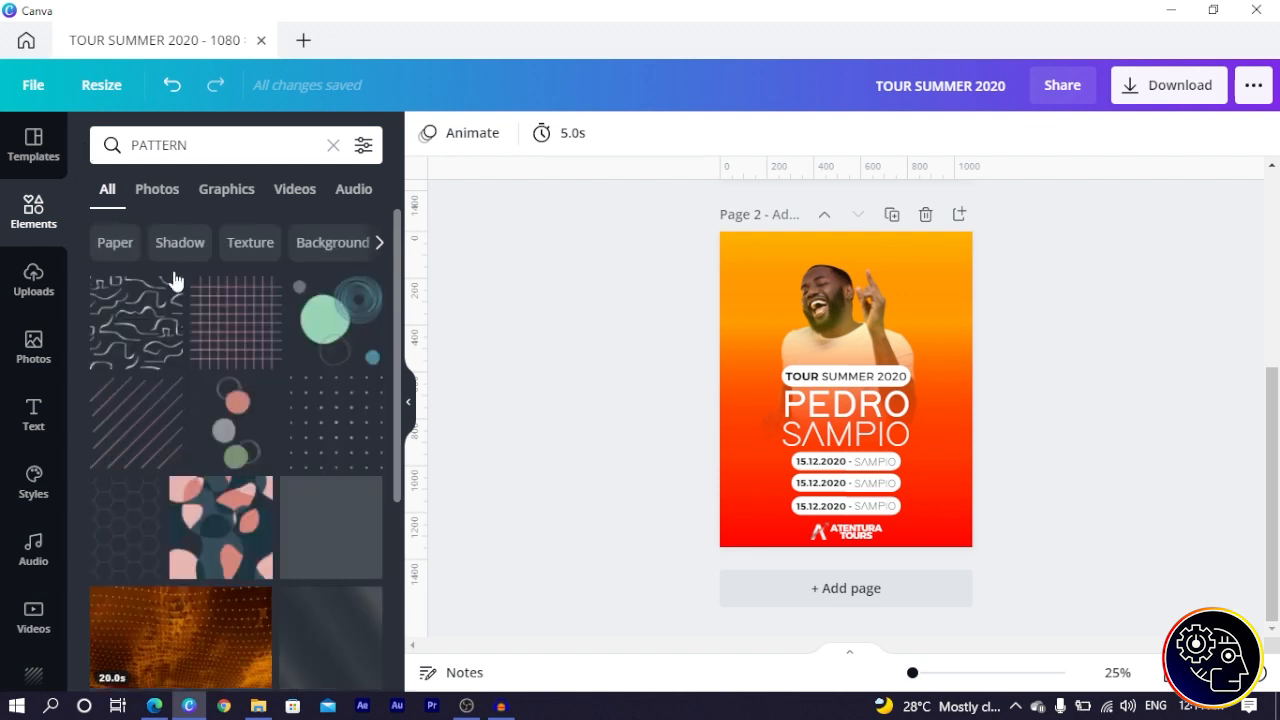
- Filter the results to Graphics, browse the patterns, and select page 1's background image
scroll(165, 300, "down", 1)
left_click(226, 189)
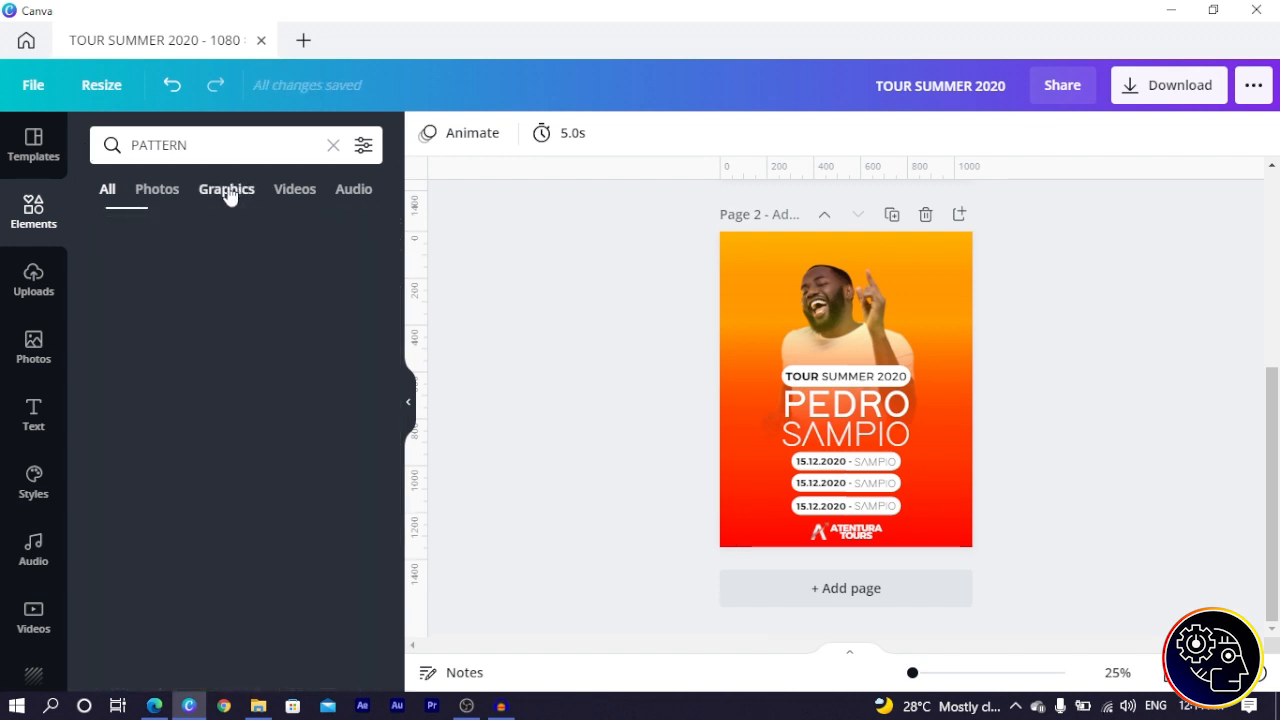
scroll(270, 360, "down", 3)
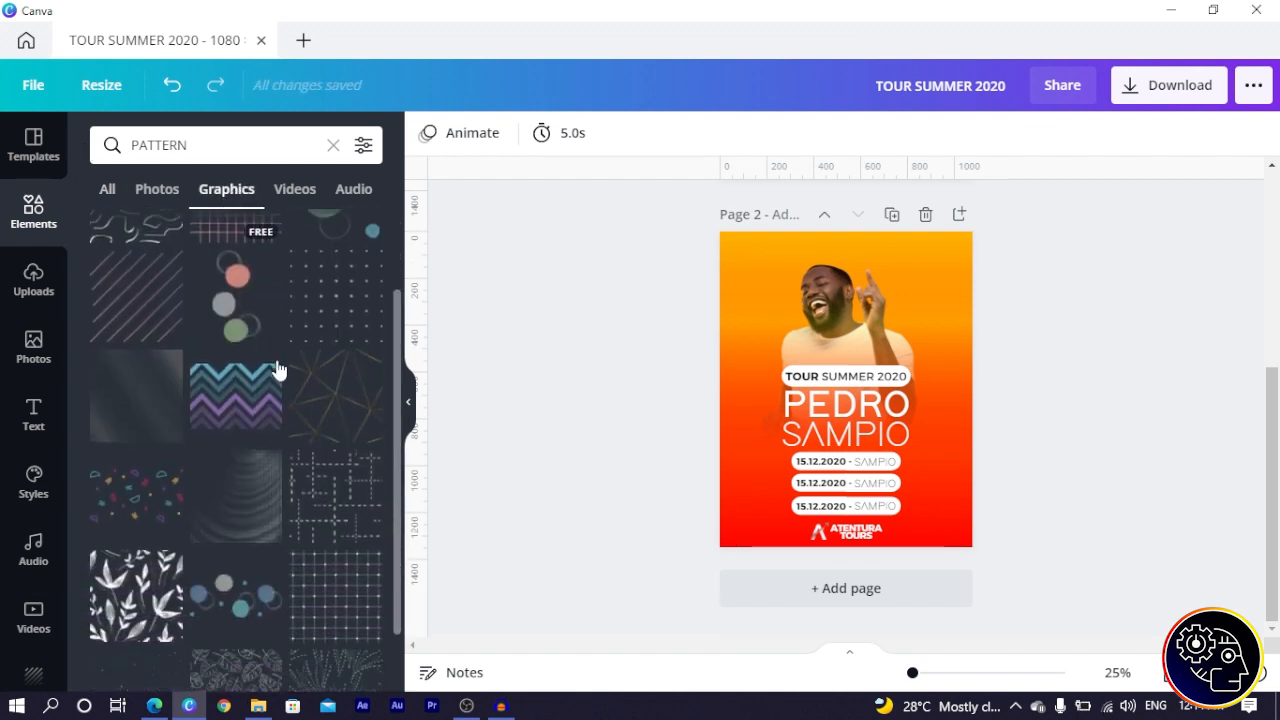
scroll(277, 366, "down", 4)
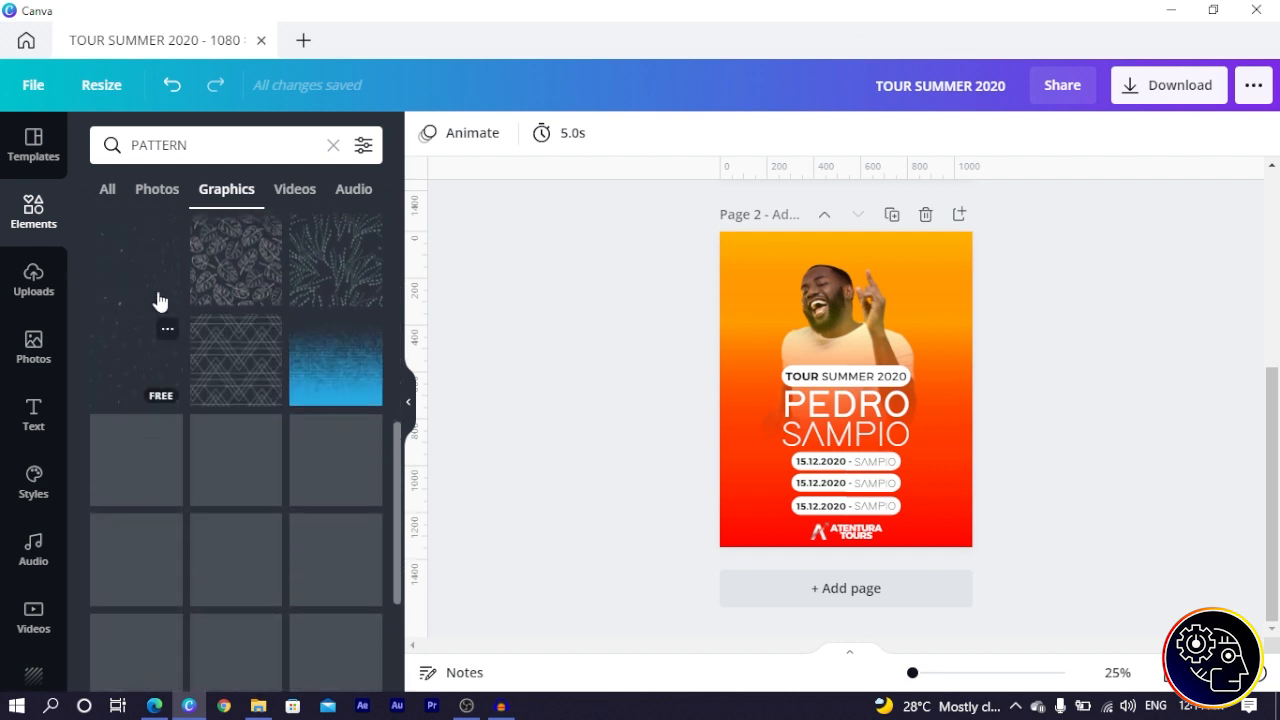
scroll(206, 400, "down", 5)
scroll(206, 398, "down", 3)
scroll(333, 427, "down", 3)
scroll(314, 429, "down", 4)
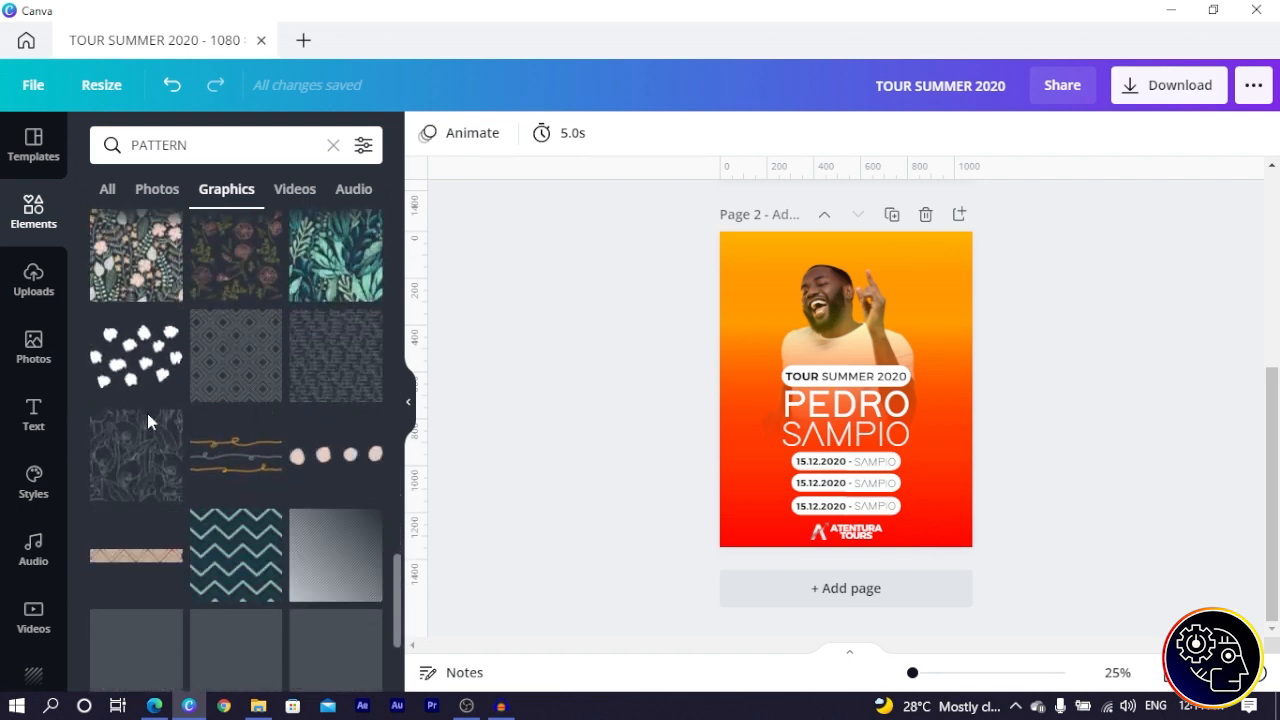
scroll(223, 446, "down", 5)
scroll(230, 443, "down", 2)
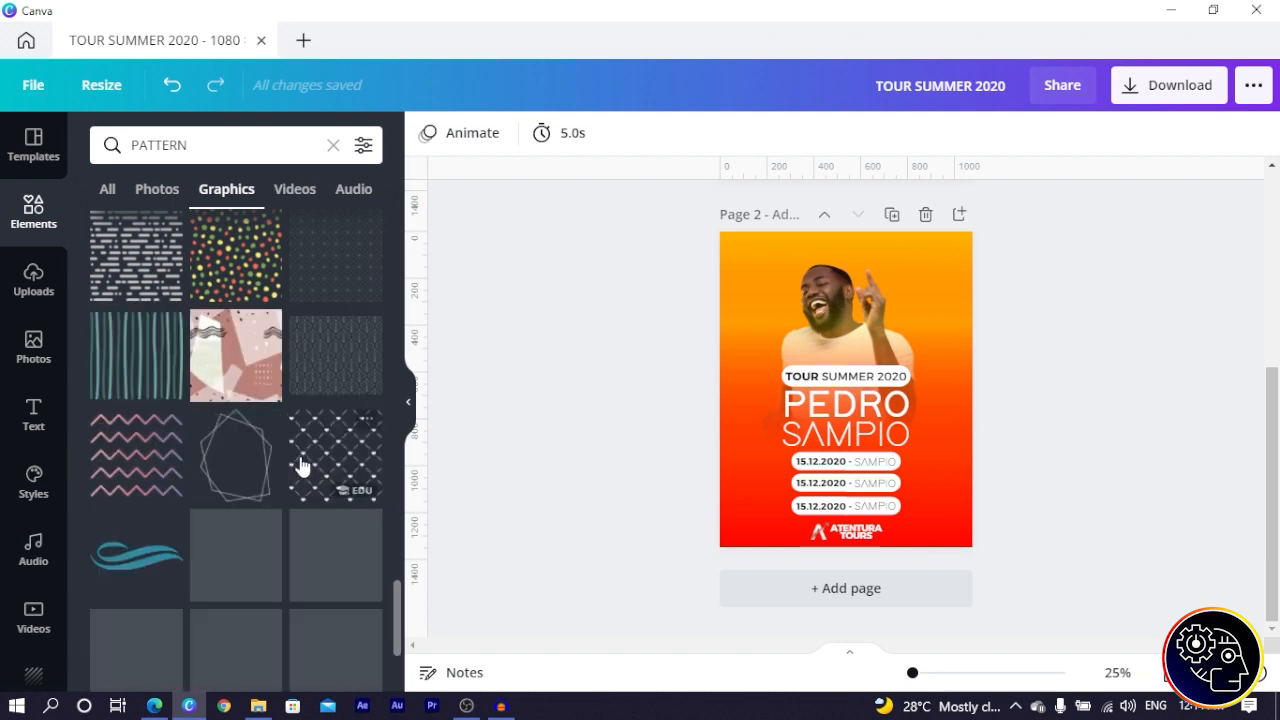
scroll(300, 465, "down", 4)
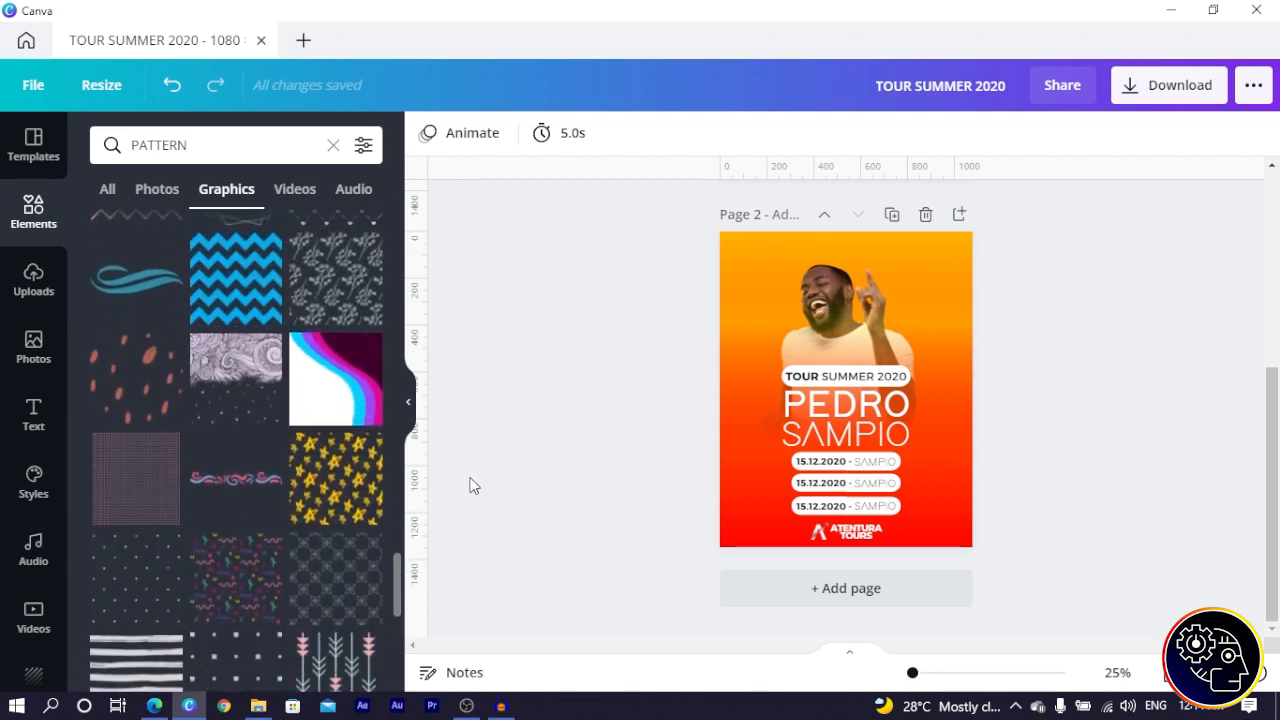
scroll(778, 347, "up", 3)
left_click(751, 417)
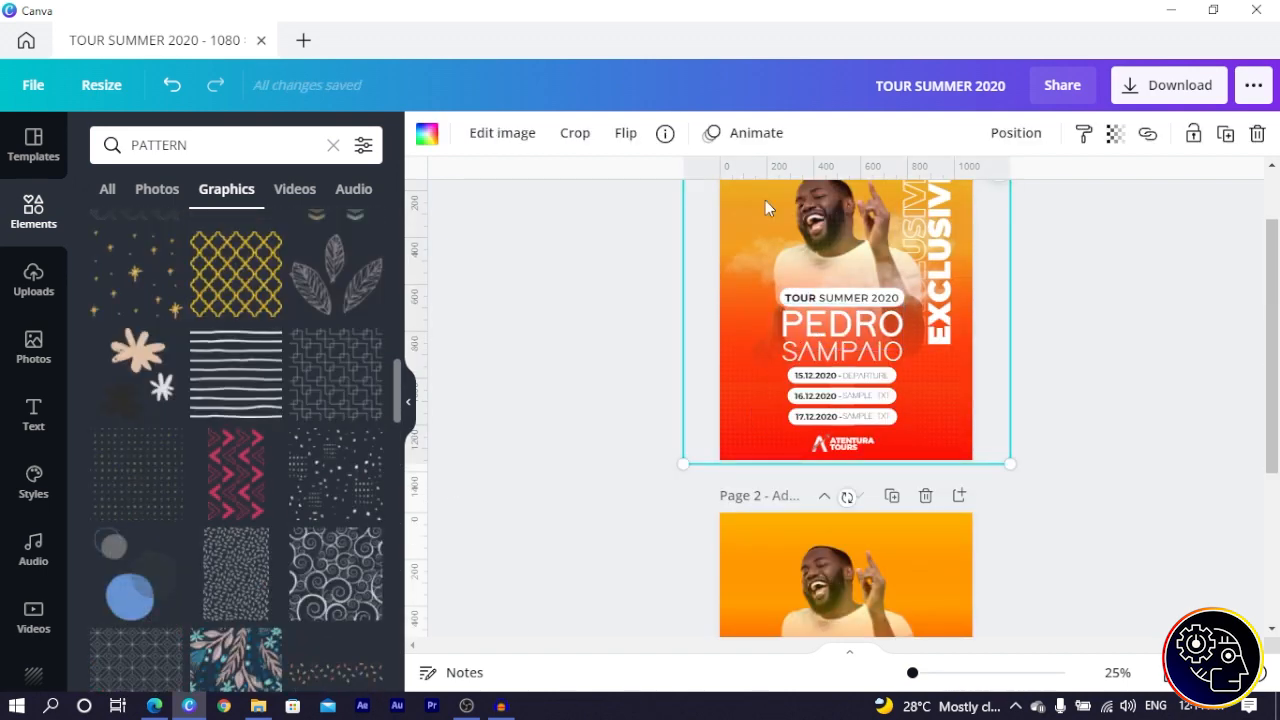
- Check the pattern graphic's name and search Elements for HALFTONE PATTERN
left_click(664, 134)
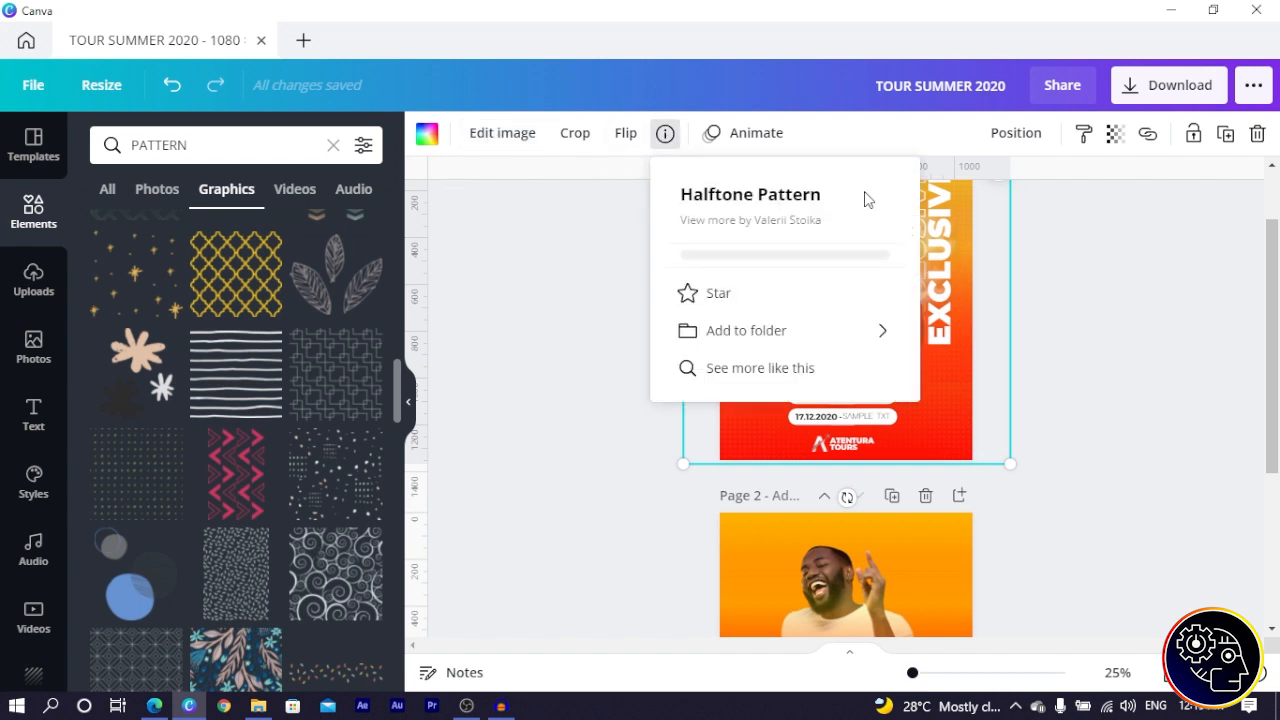
left_click(250, 148)
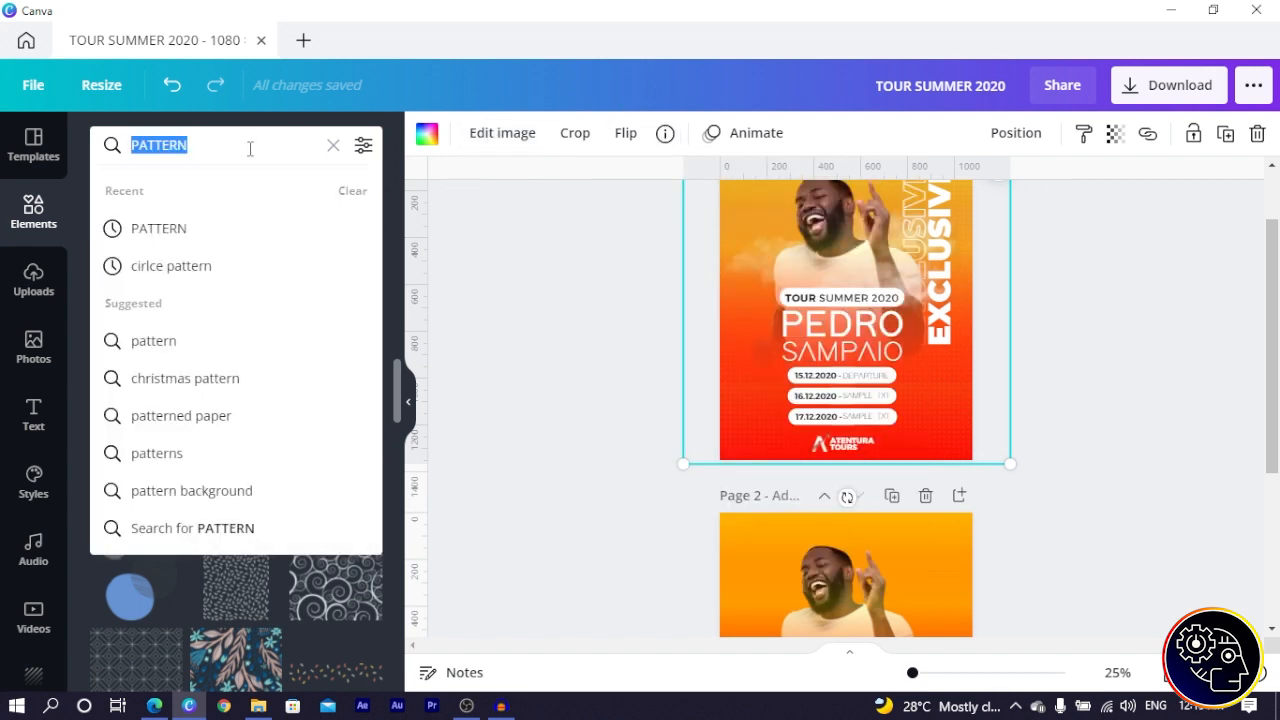
type("HALFTONE PATTERN")
key("Return")
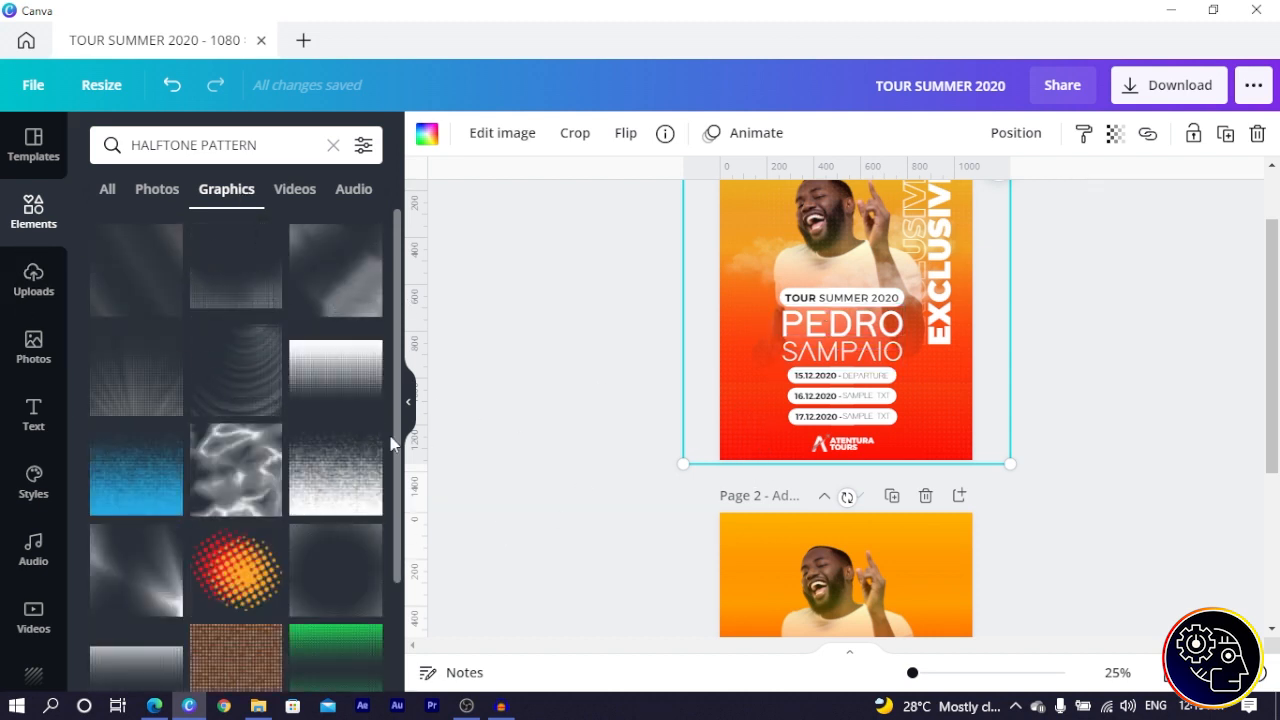
- Move the full-page halftone texture from page 1 onto page 2 and align it to the page
scroll(157, 443, "down", 1)
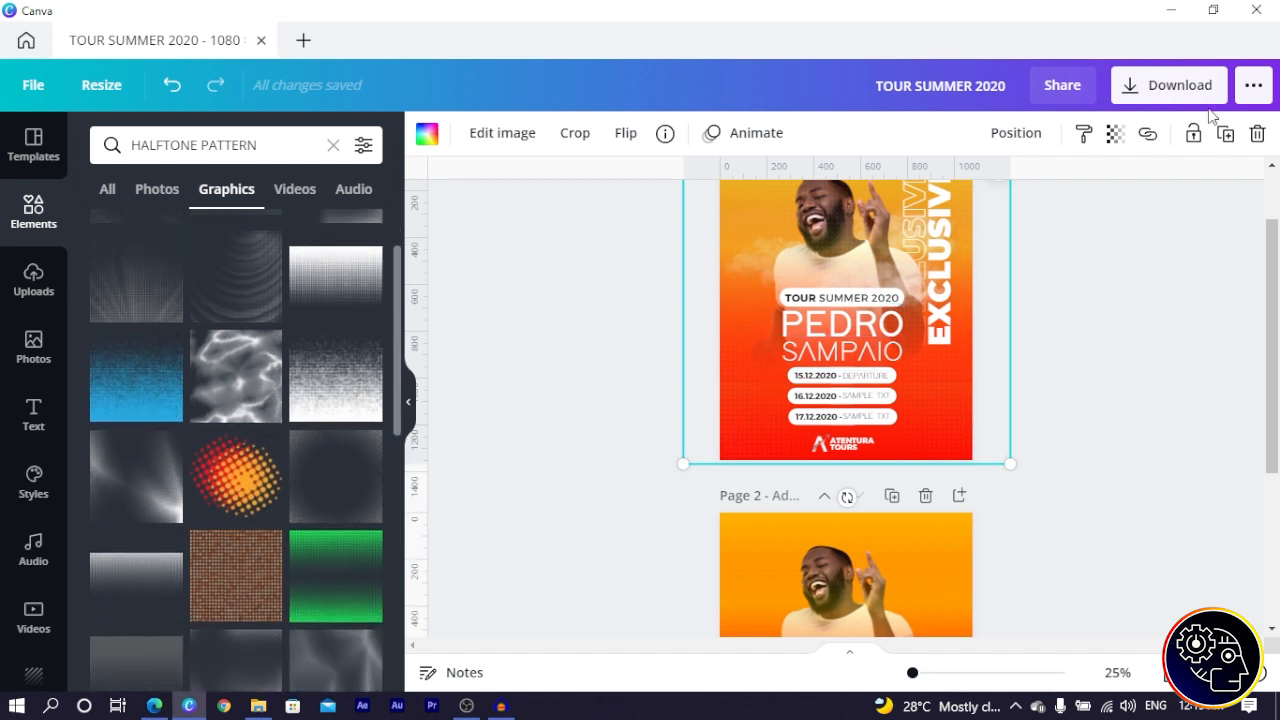
scroll(760, 222, "down", 2)
left_click_drag(758, 230, 768, 584)
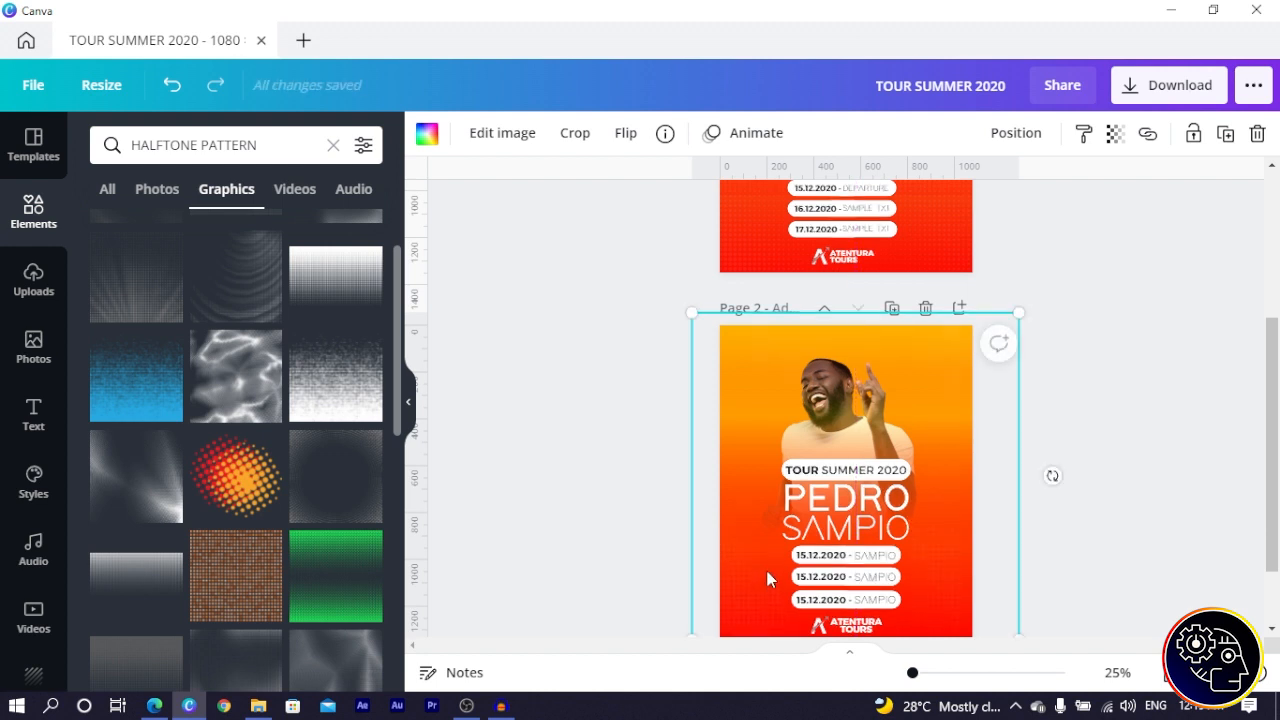
scroll(768, 570, "down", 1)
left_click_drag(748, 509, 752, 516)
left_click_drag(752, 515, 754, 514)
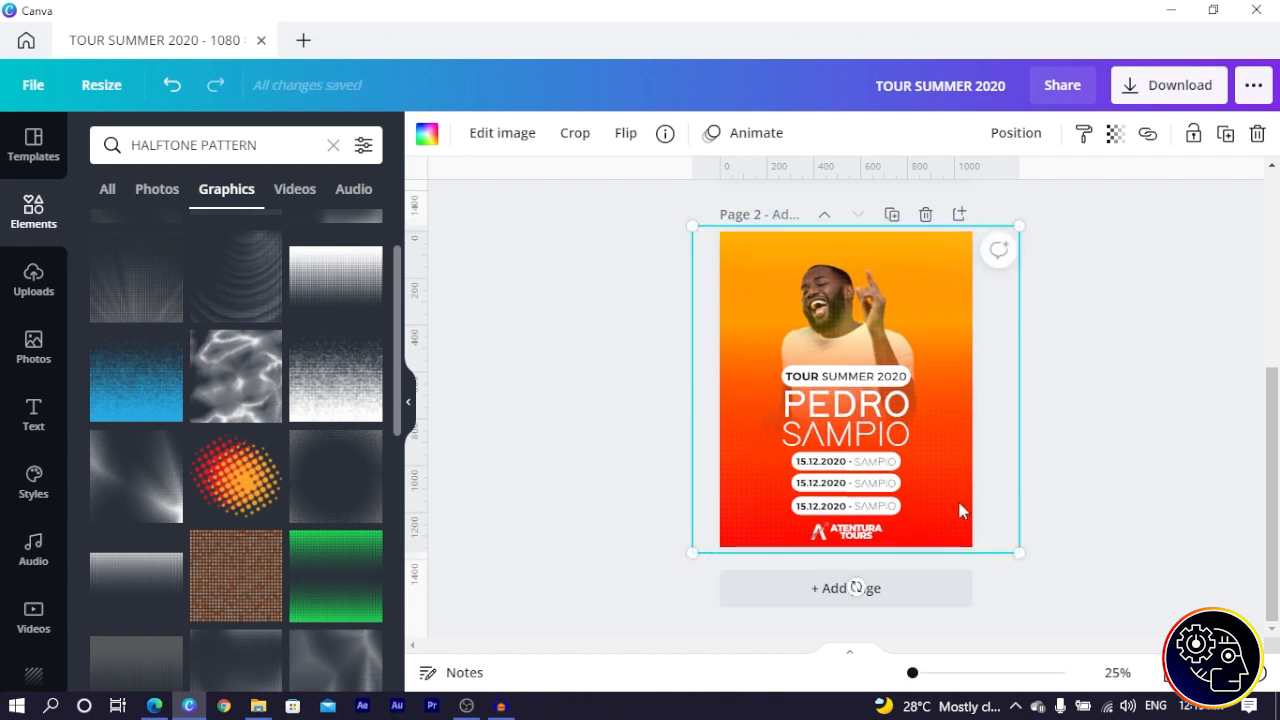
left_click(530, 452)
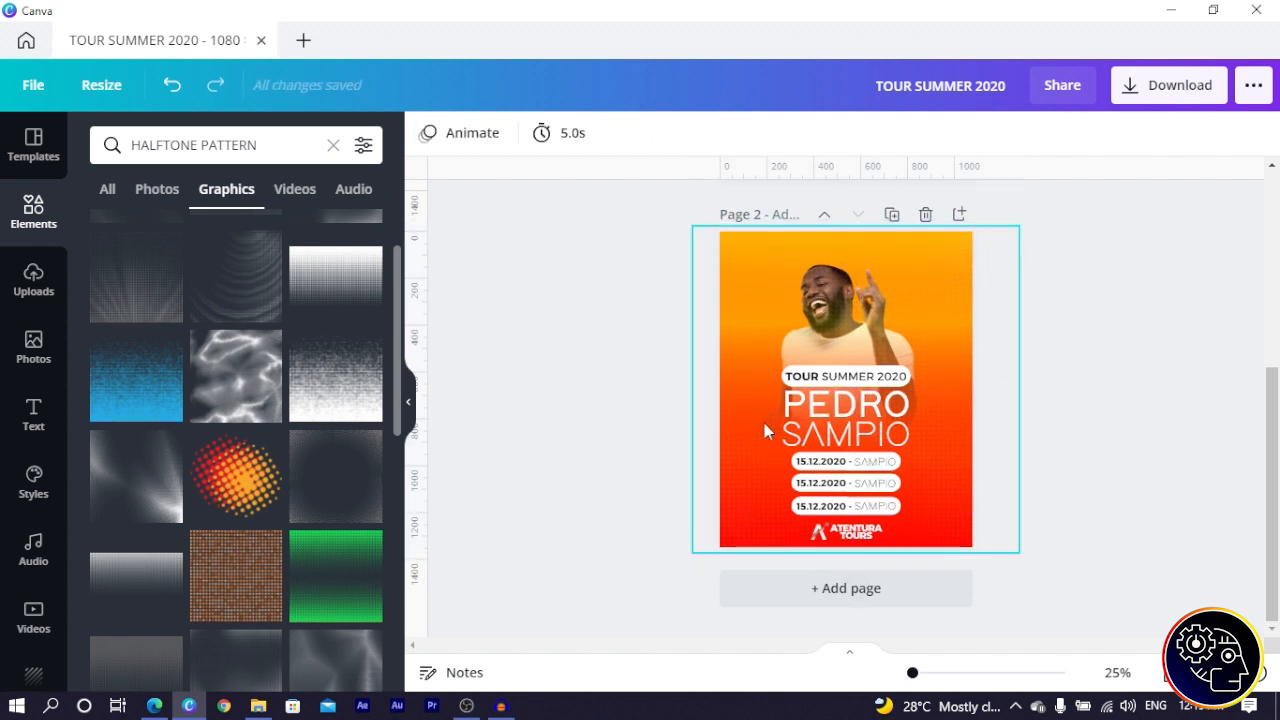
scroll(700, 440, "up", 1)
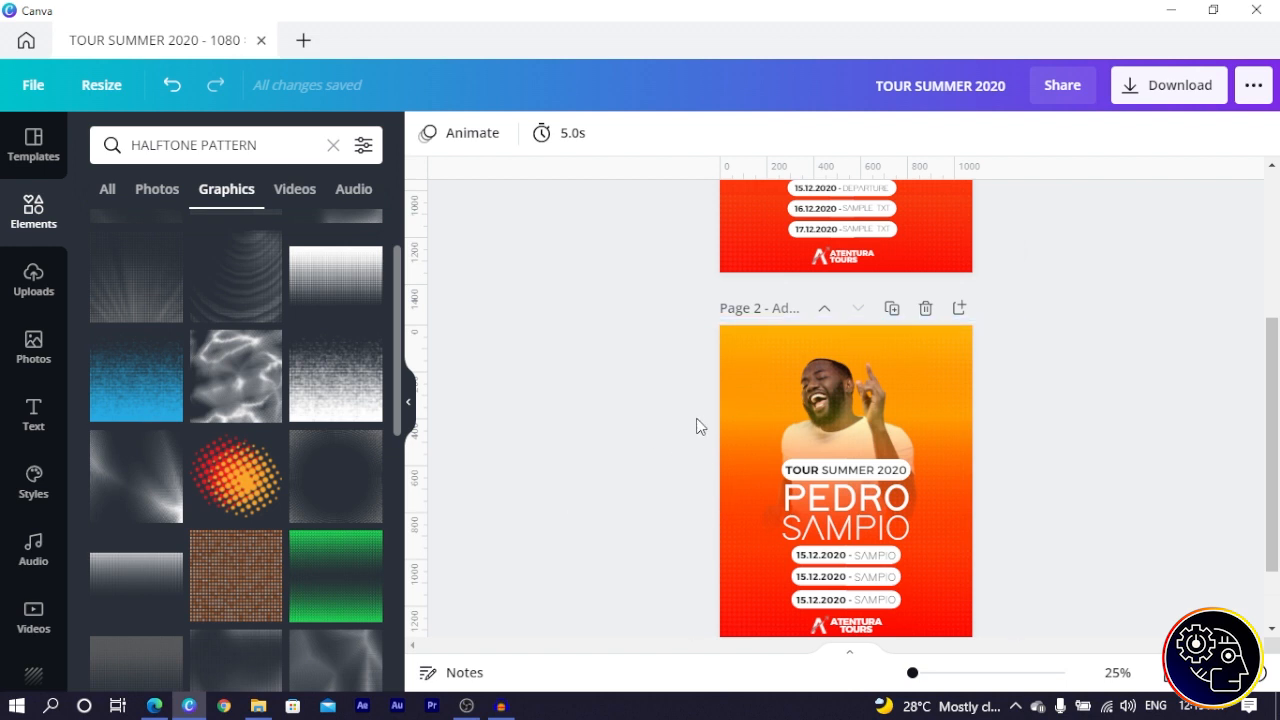
scroll(29, 480, "down", 2)
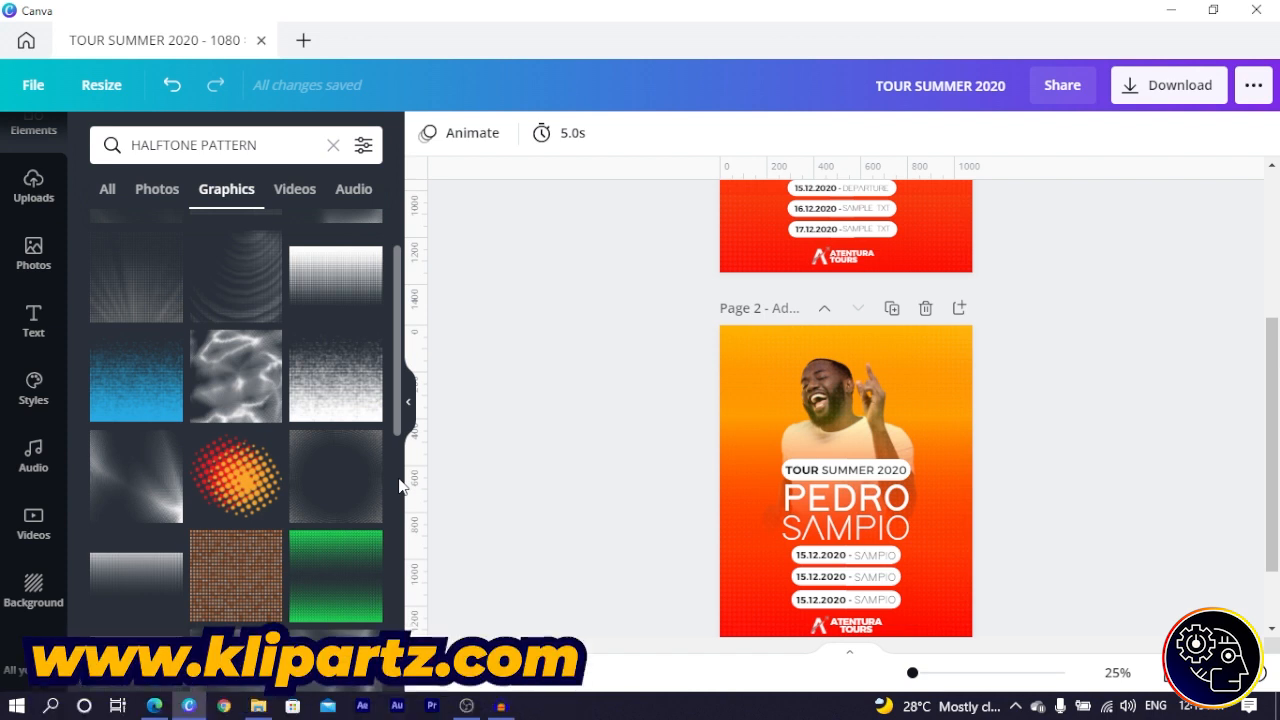
scroll(740, 492, "down", 2)
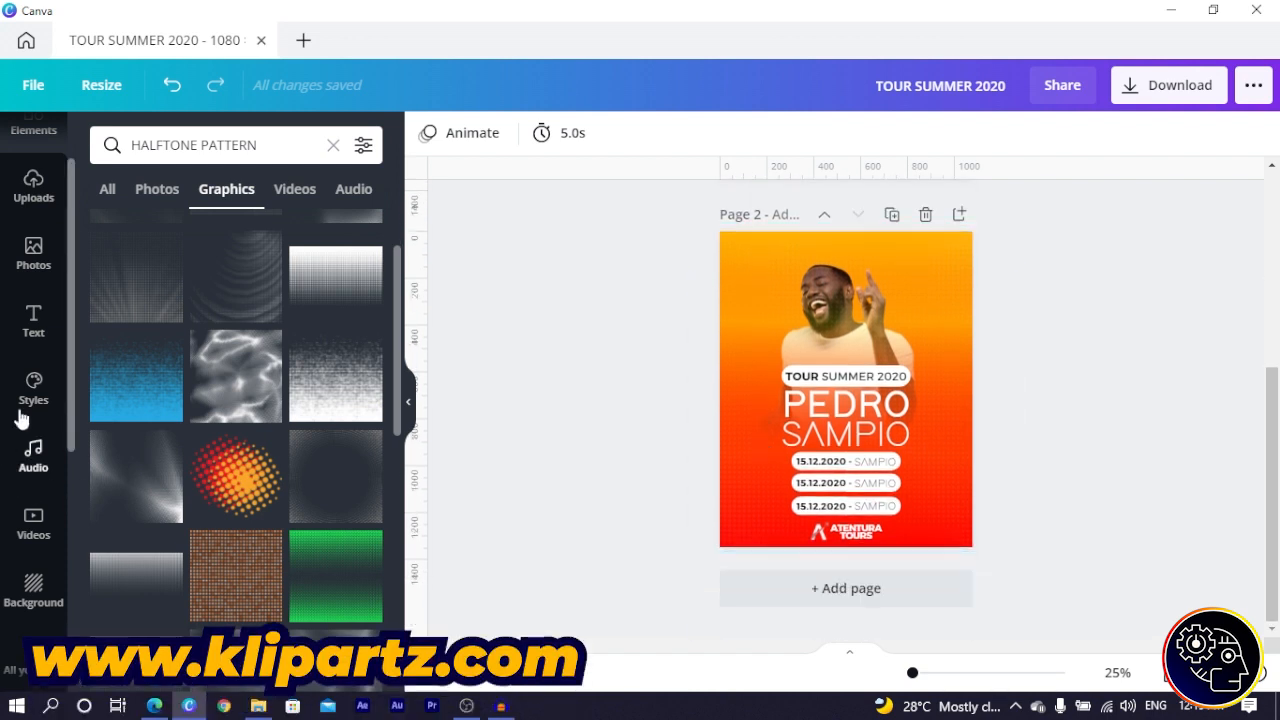
- Place an uploaded cloud beside the man's raised hand, adjust its layer, and set transparency to 57
left_click(24, 186)
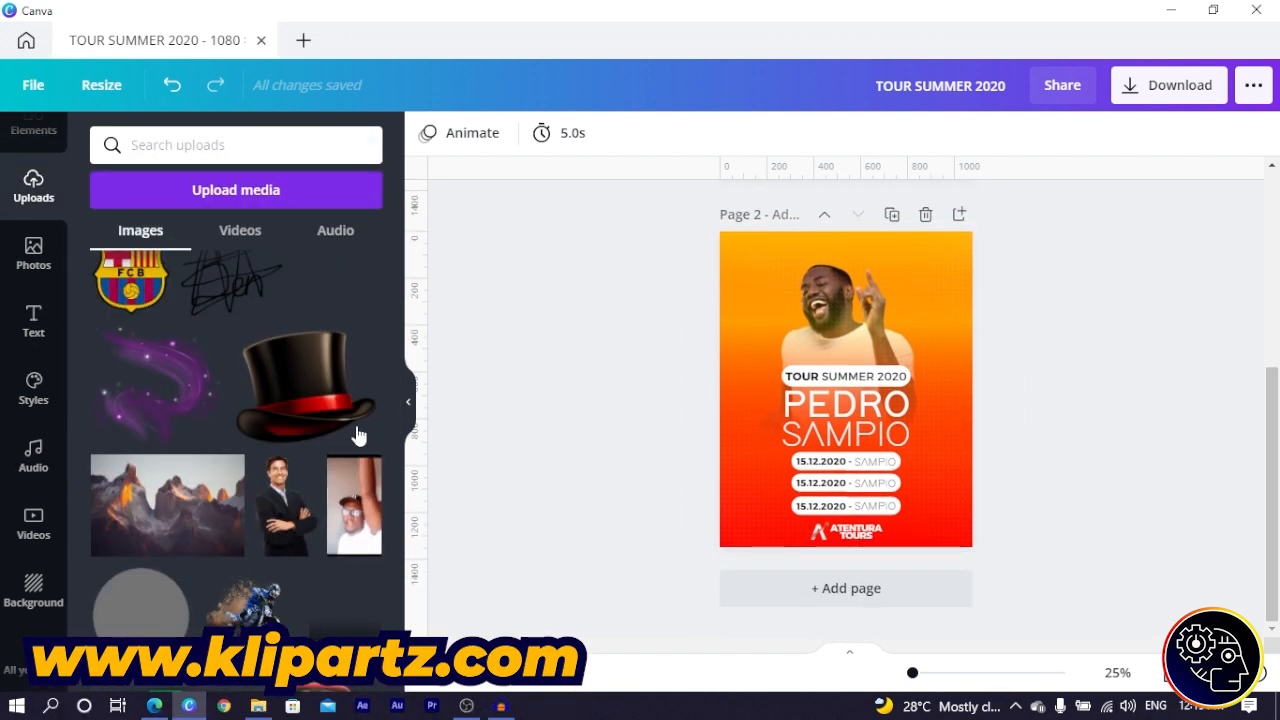
scroll(283, 419, "down", 15)
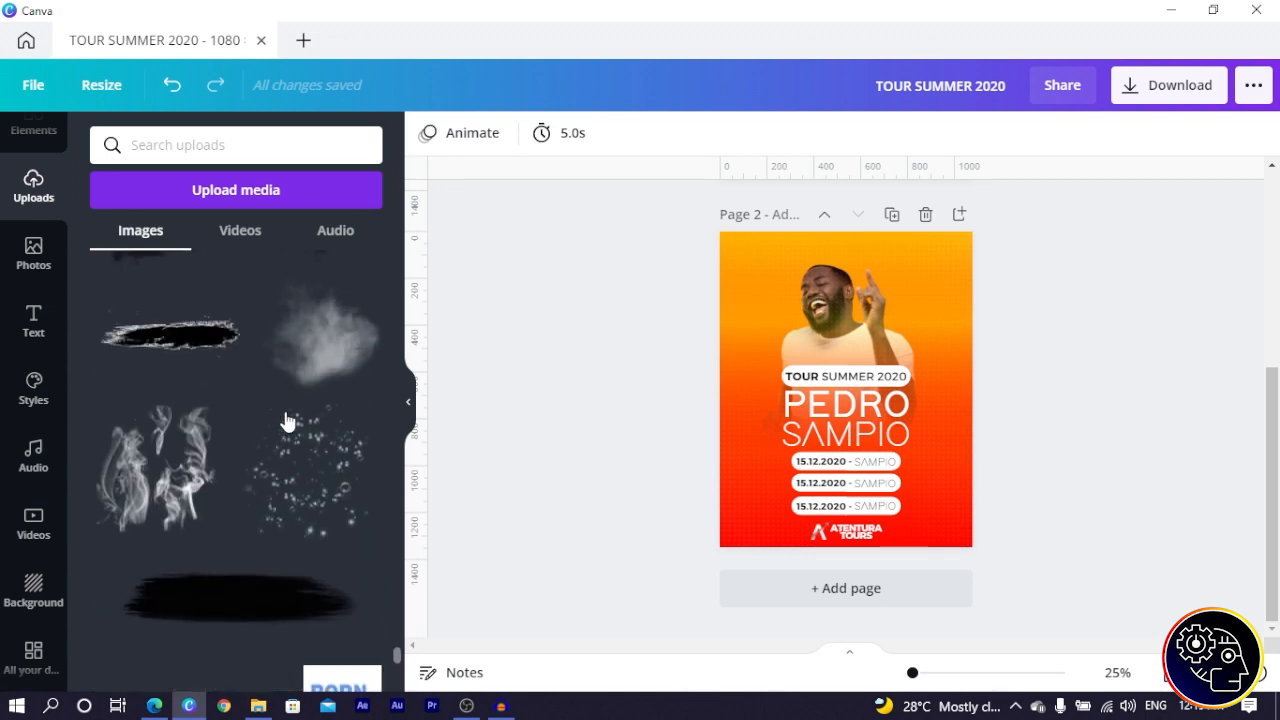
scroll(285, 421, "up", 3)
scroll(285, 421, "down", 1)
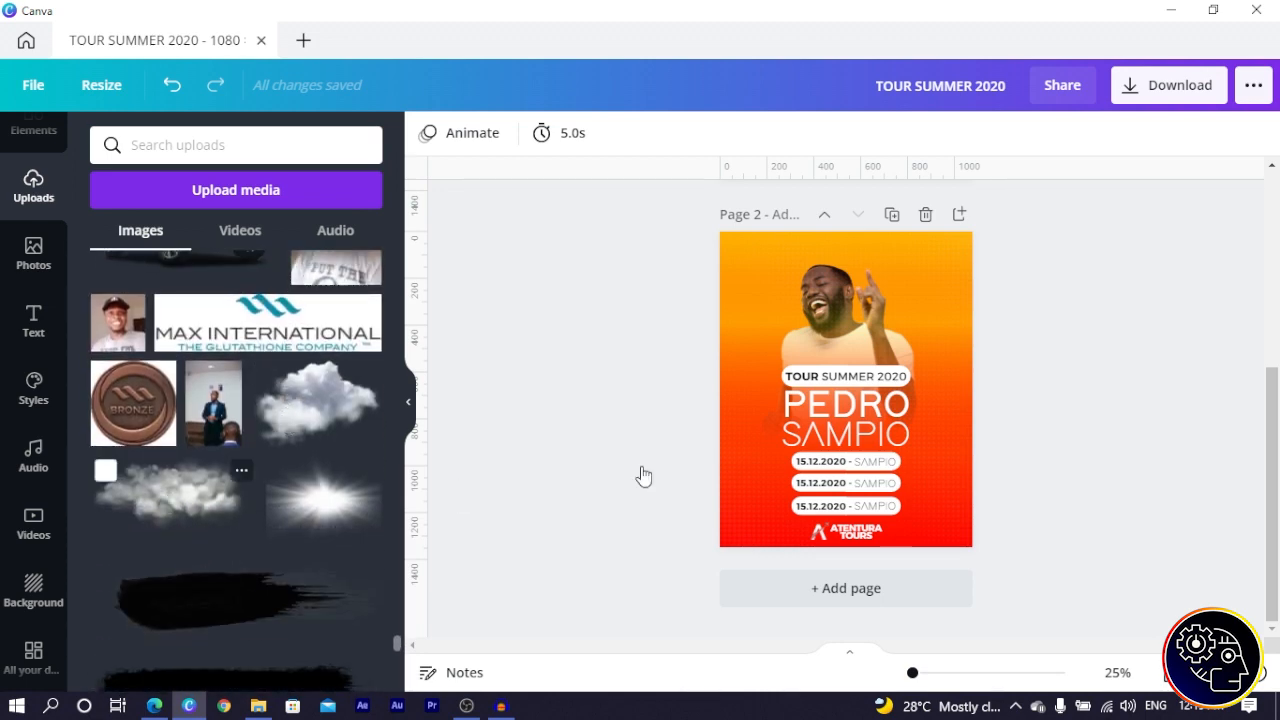
left_click(866, 430)
left_click_drag(855, 405, 898, 346)
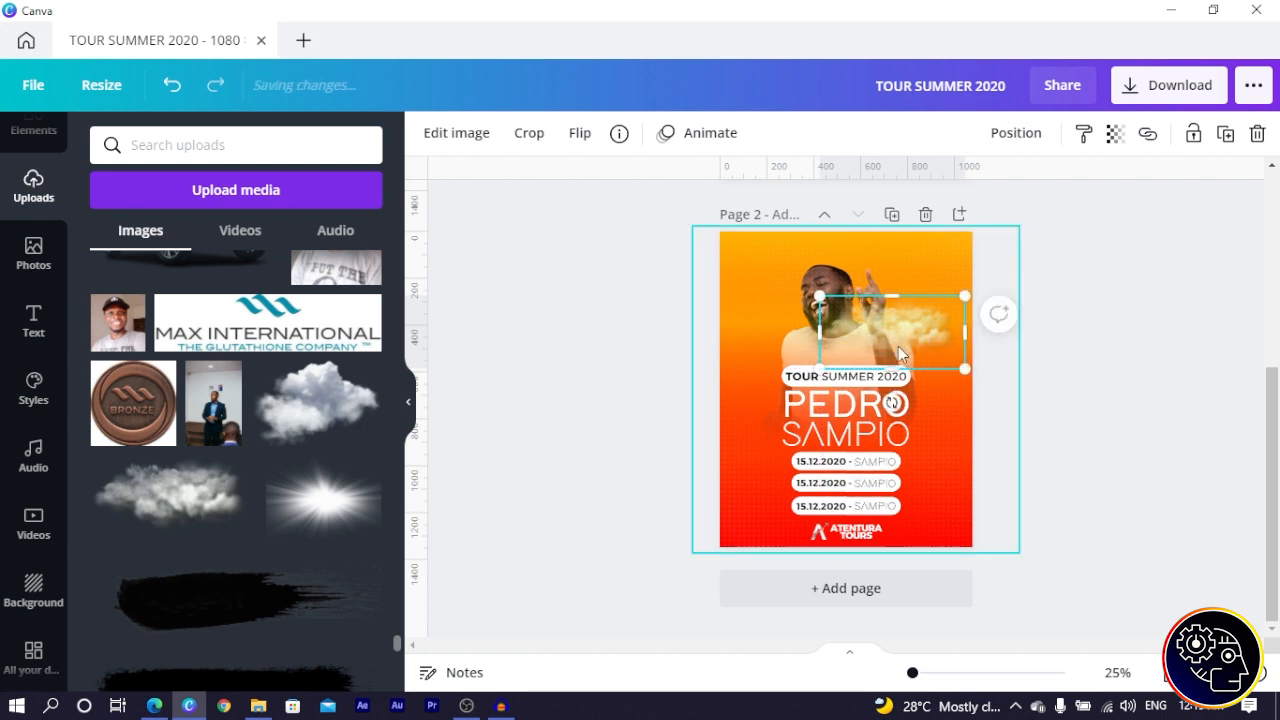
key("ctrl+bracketleft")
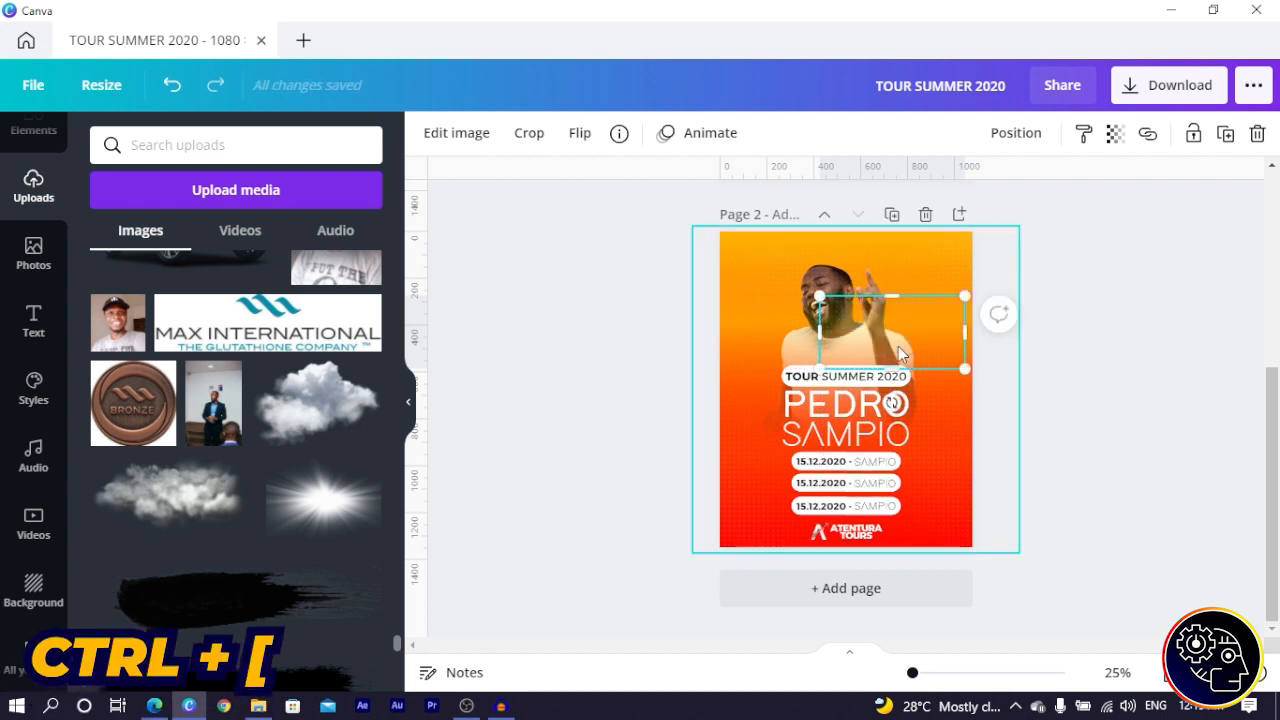
key("ctrl+bracketright")
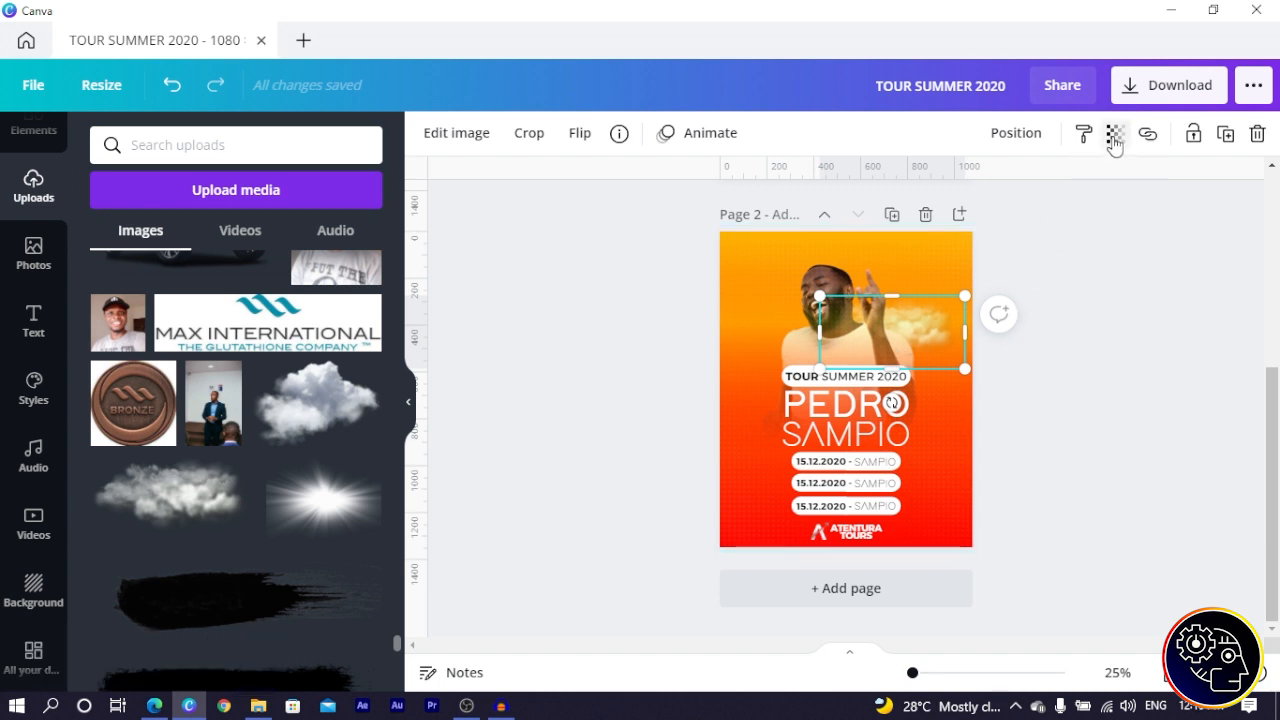
left_click(1114, 134)
left_click_drag(1051, 197, 1003, 190)
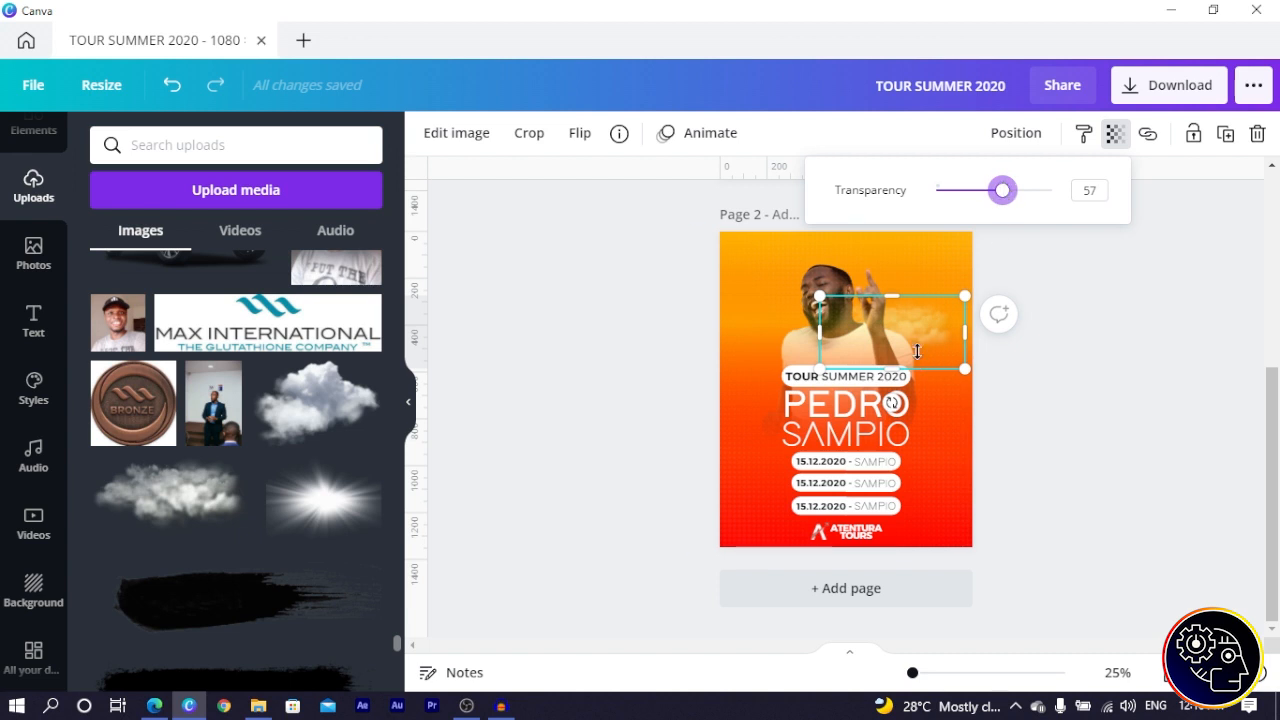
left_click(1114, 134)
left_click_drag(915, 338, 772, 362)
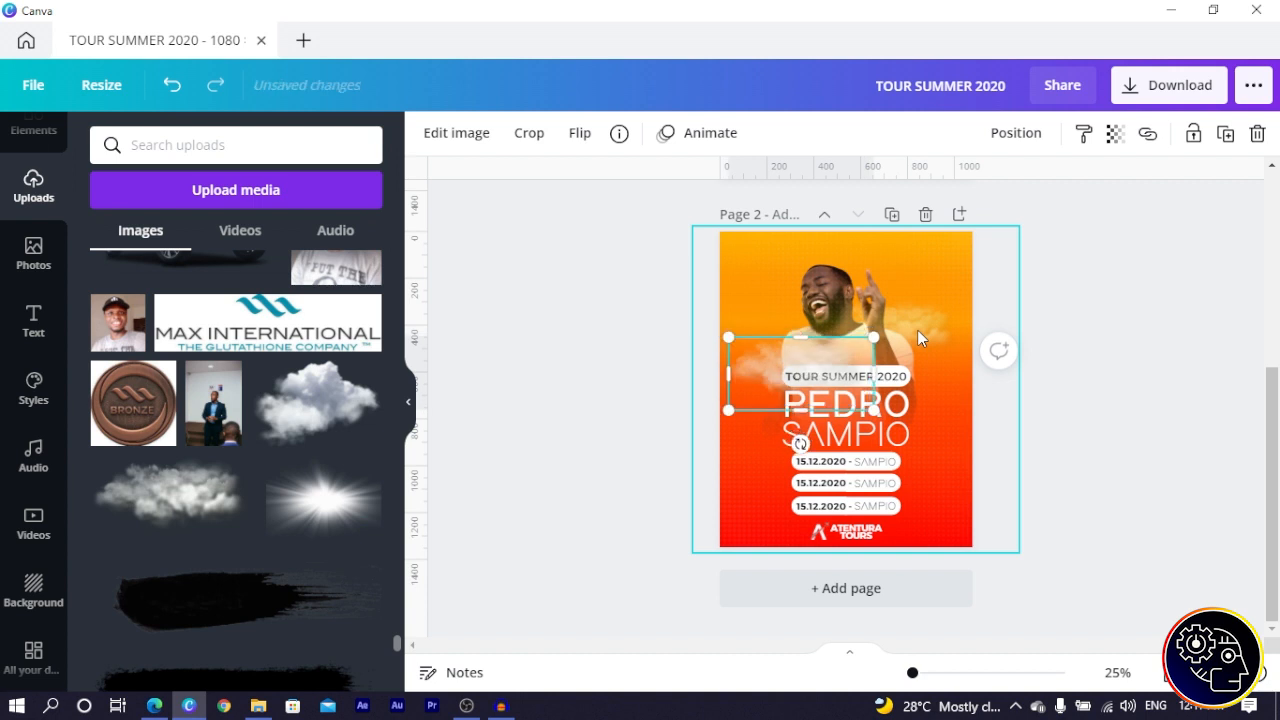
- Position the other clouds beside the man's face and behind the title
left_click_drag(786, 380, 796, 328)
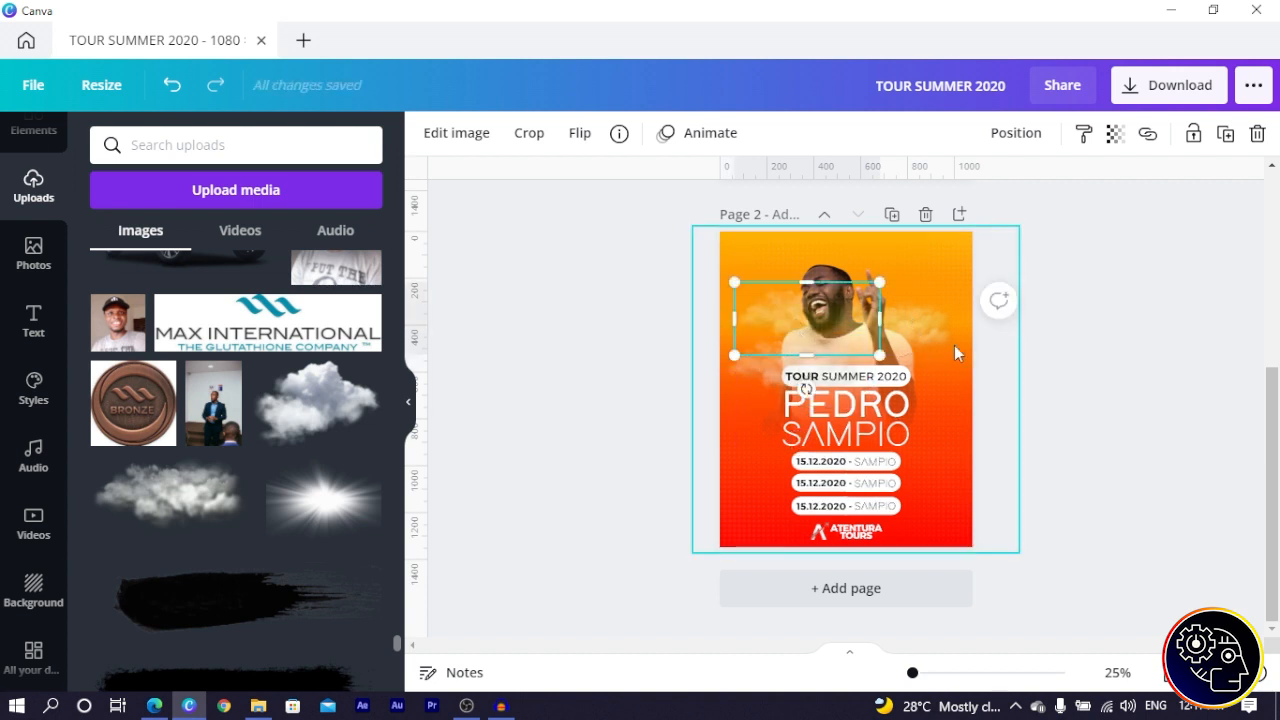
left_click(1103, 361)
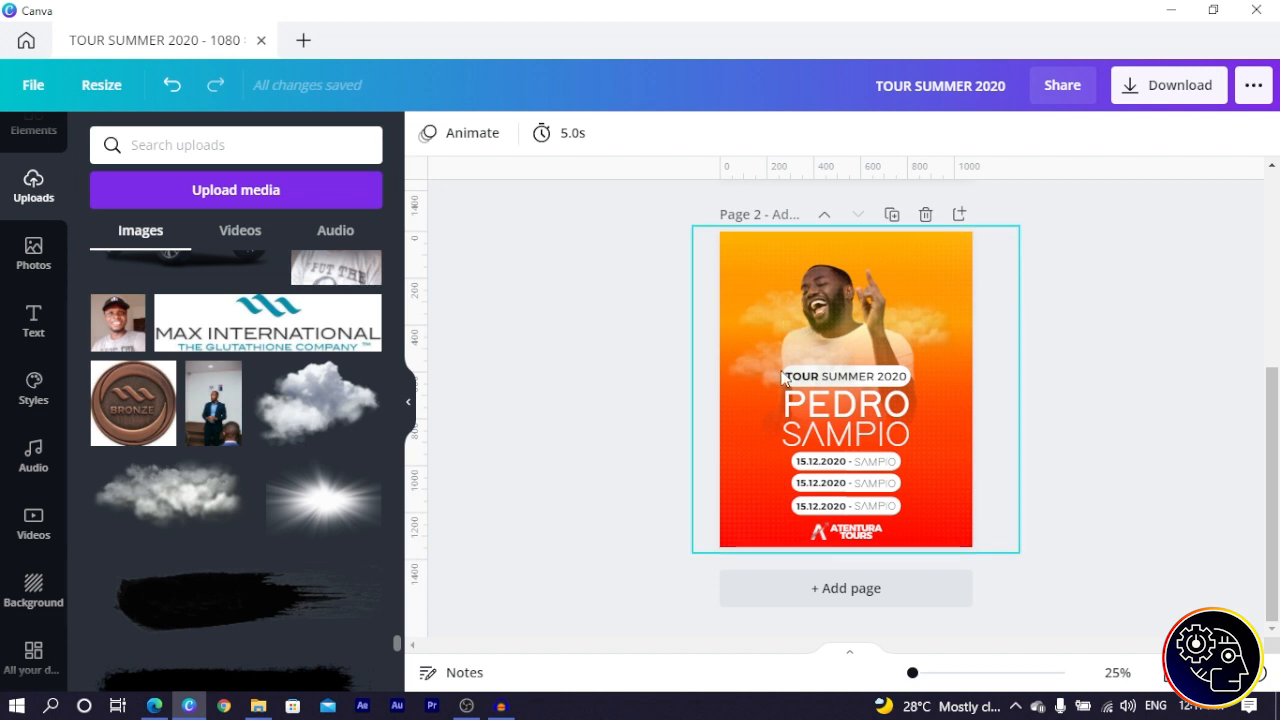
left_click_drag(917, 322, 903, 388)
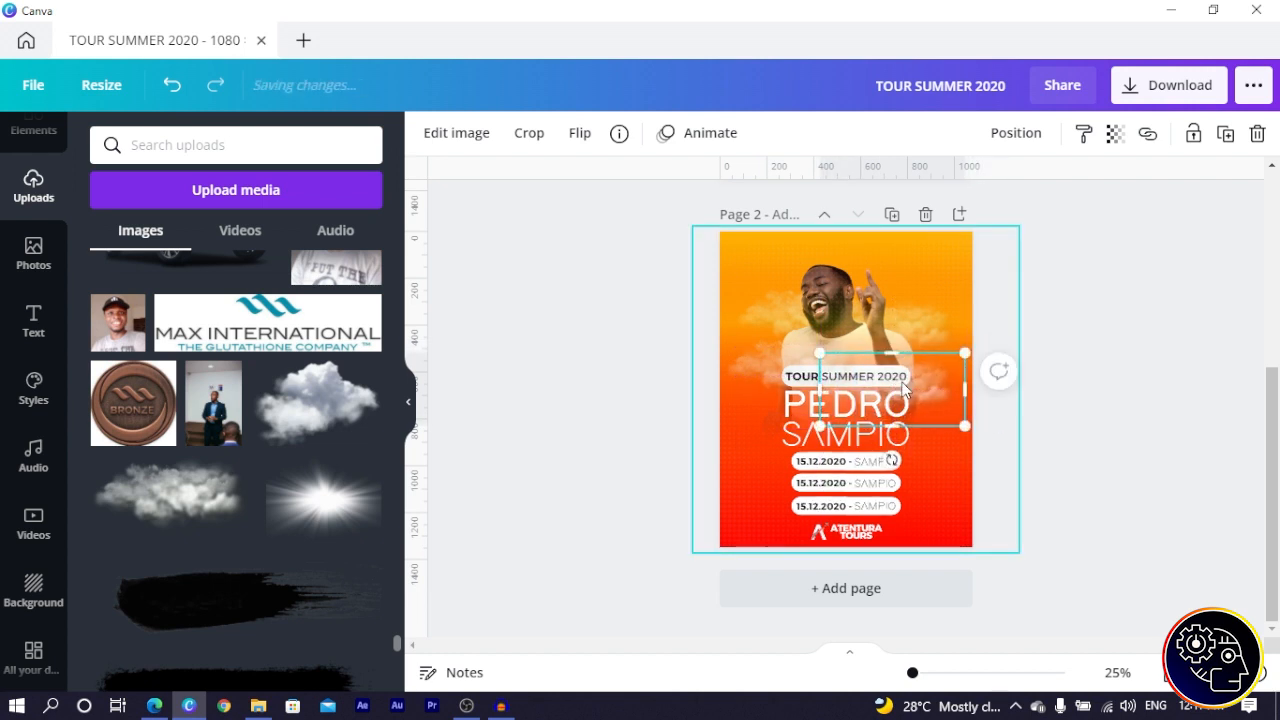
left_click(1108, 333)
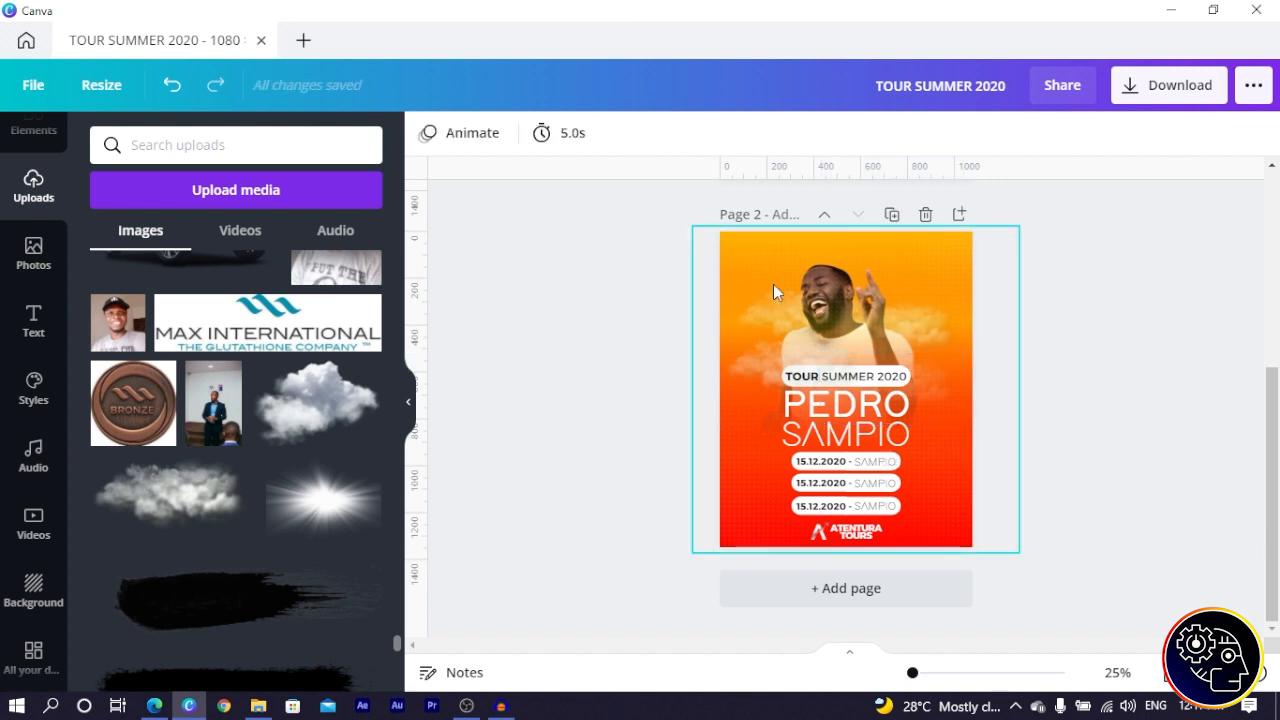
key("alt+Tab")
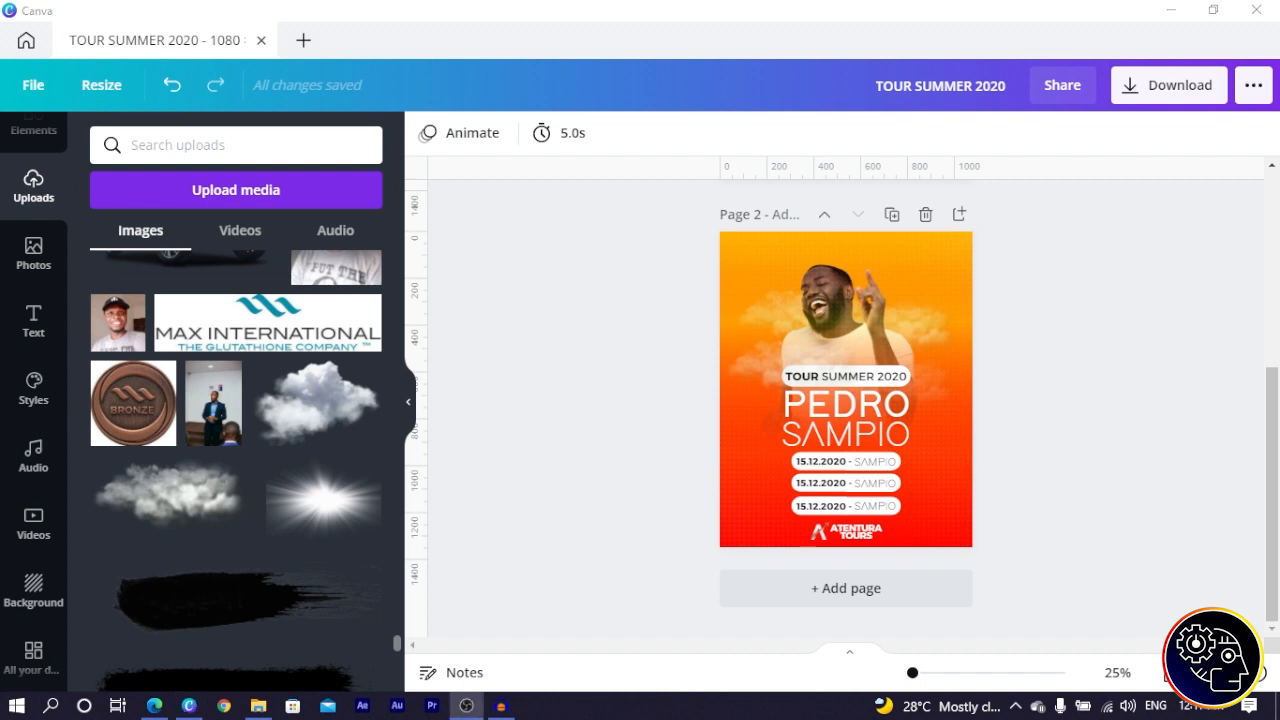
- Duplicate the TOUR SUMMER 2020 title and rotate the copy vertical at the poster's upper right
left_click(803, 374)
left_click(803, 374)
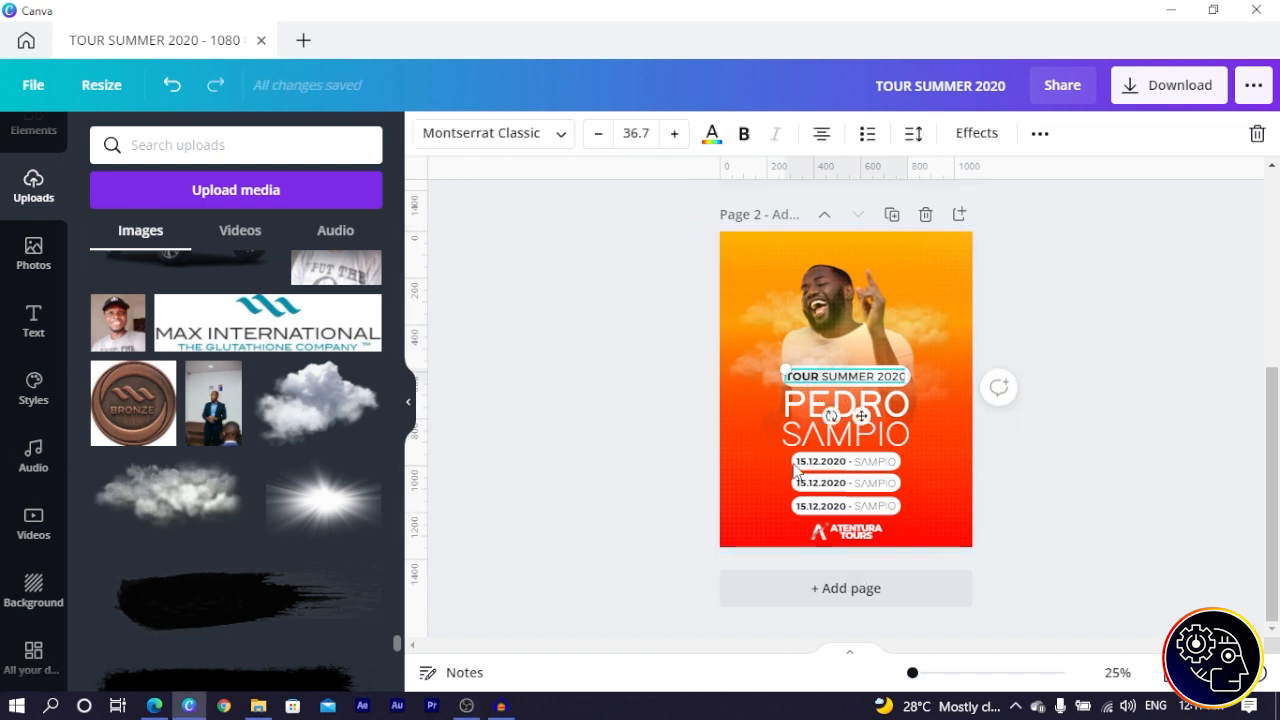
left_click(743, 236)
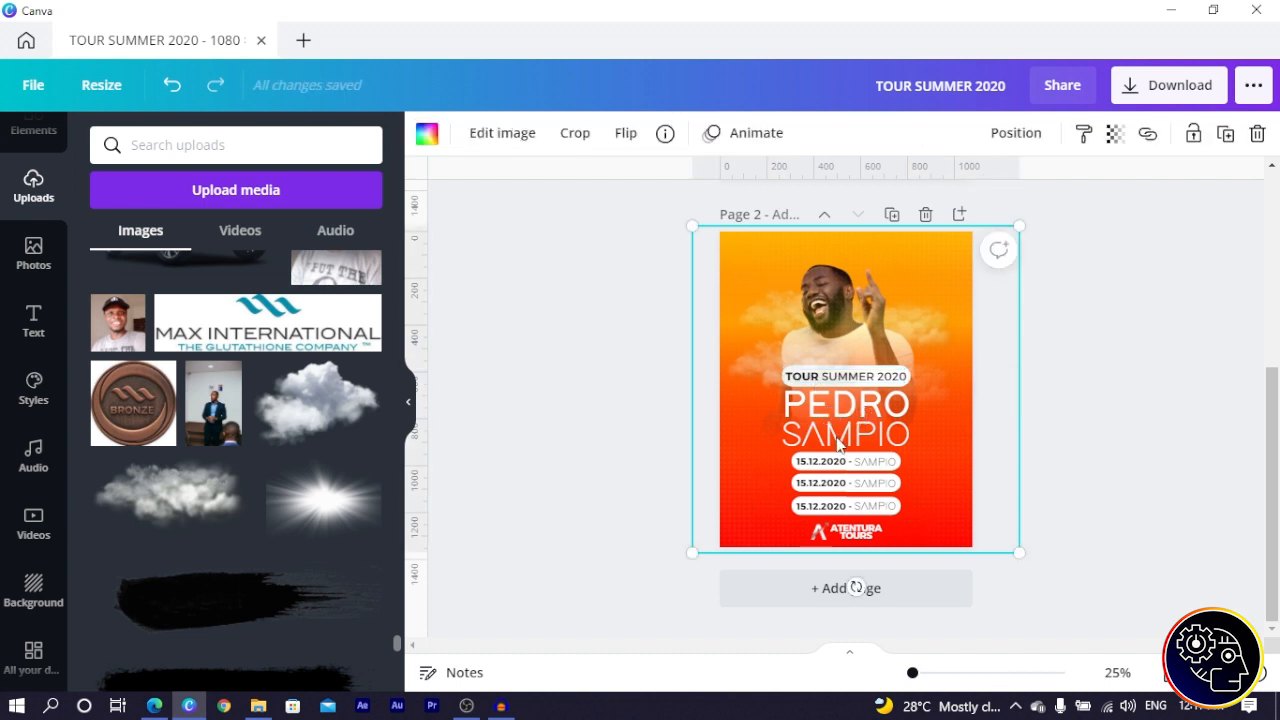
left_click(803, 383)
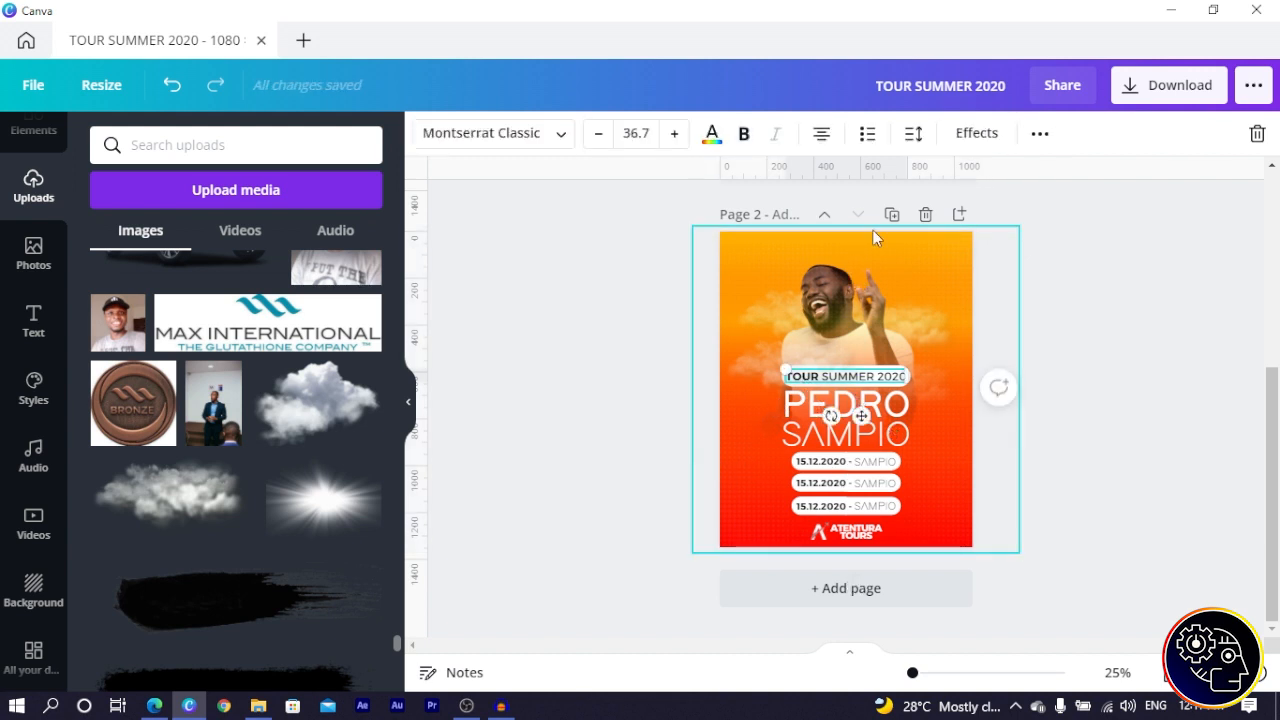
left_click(1045, 145)
left_click(1033, 178)
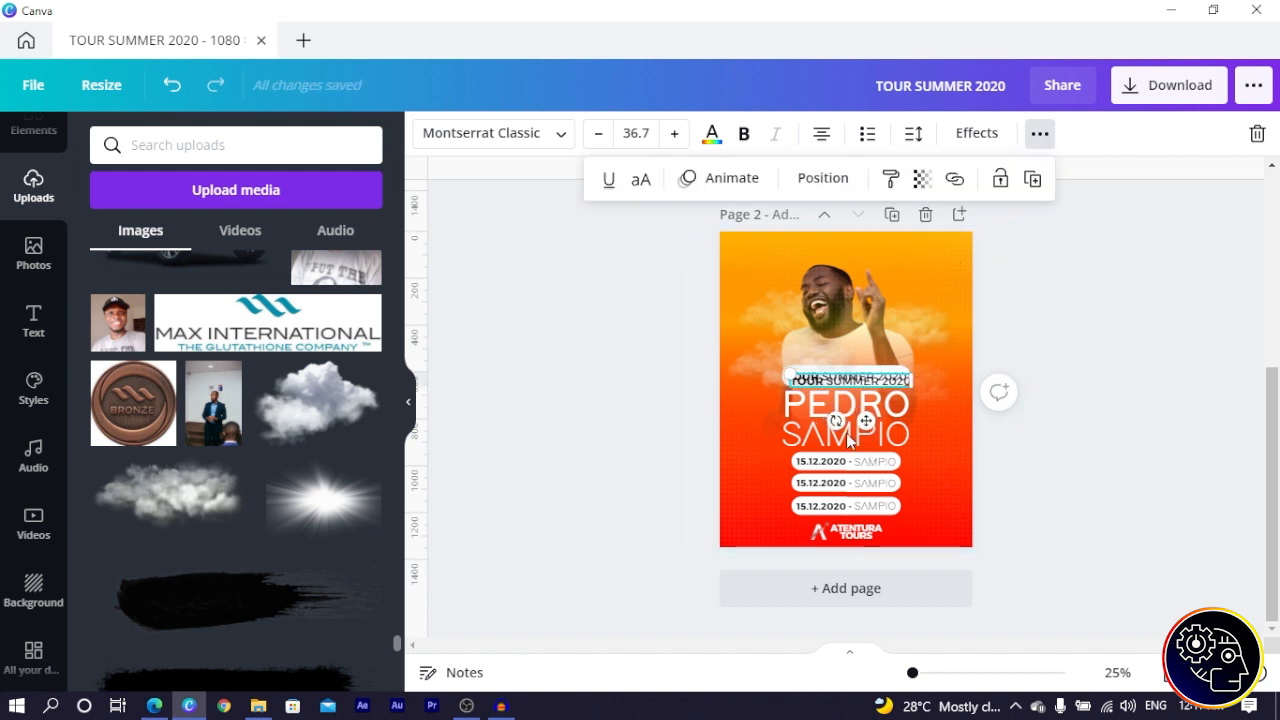
left_click_drag(837, 420, 925, 337)
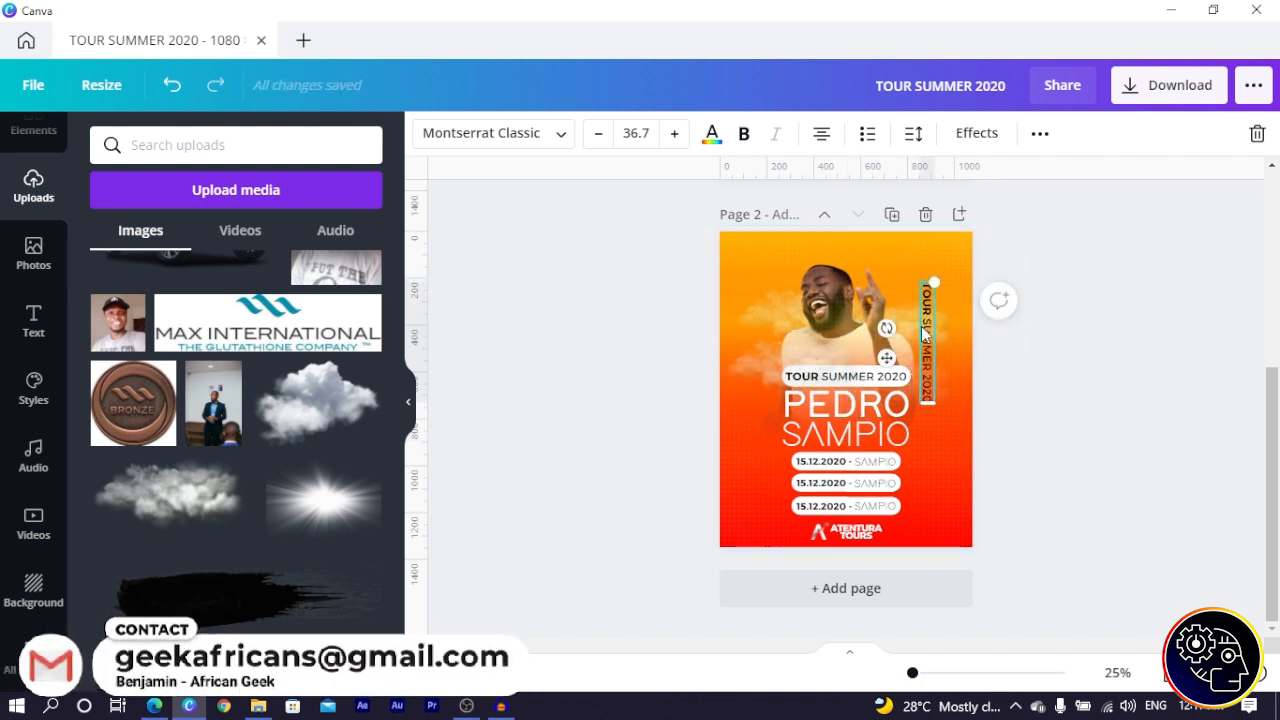
- Retype the vertical text as EXCLUSIVE, enlarge it to 88.9, and fit it along the right edge
triple_click(926, 338)
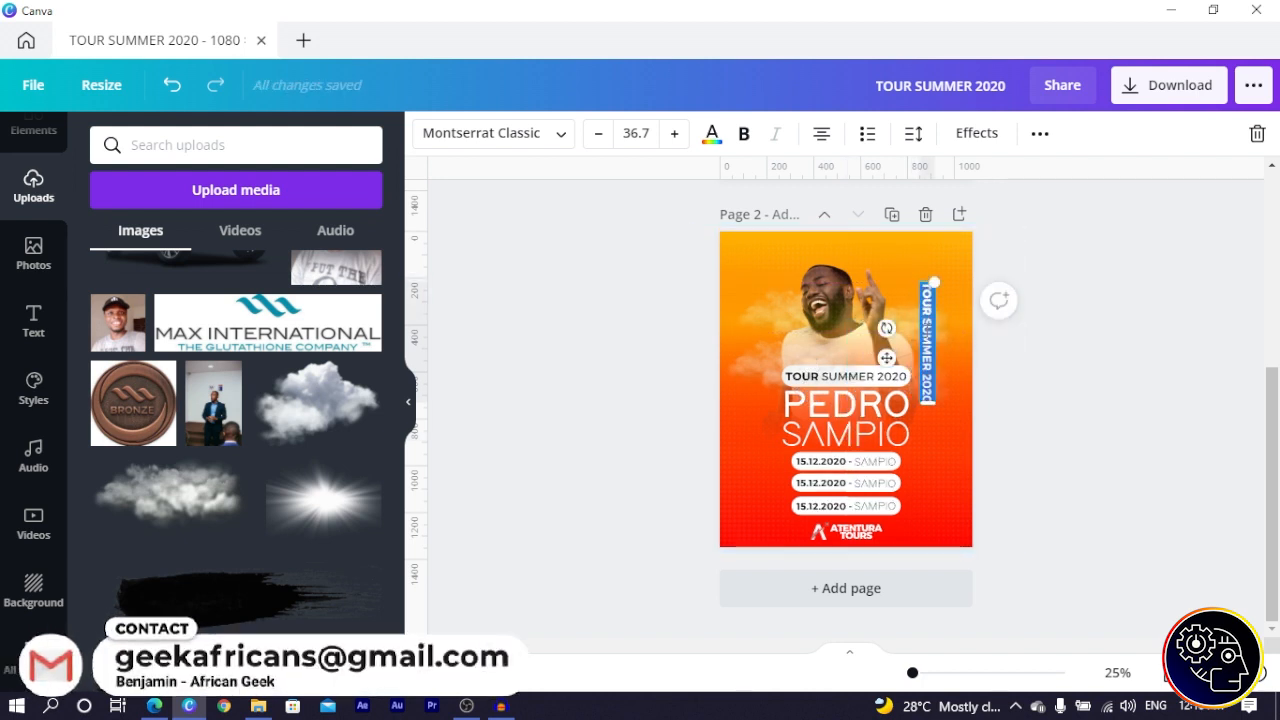
type("EXCL")
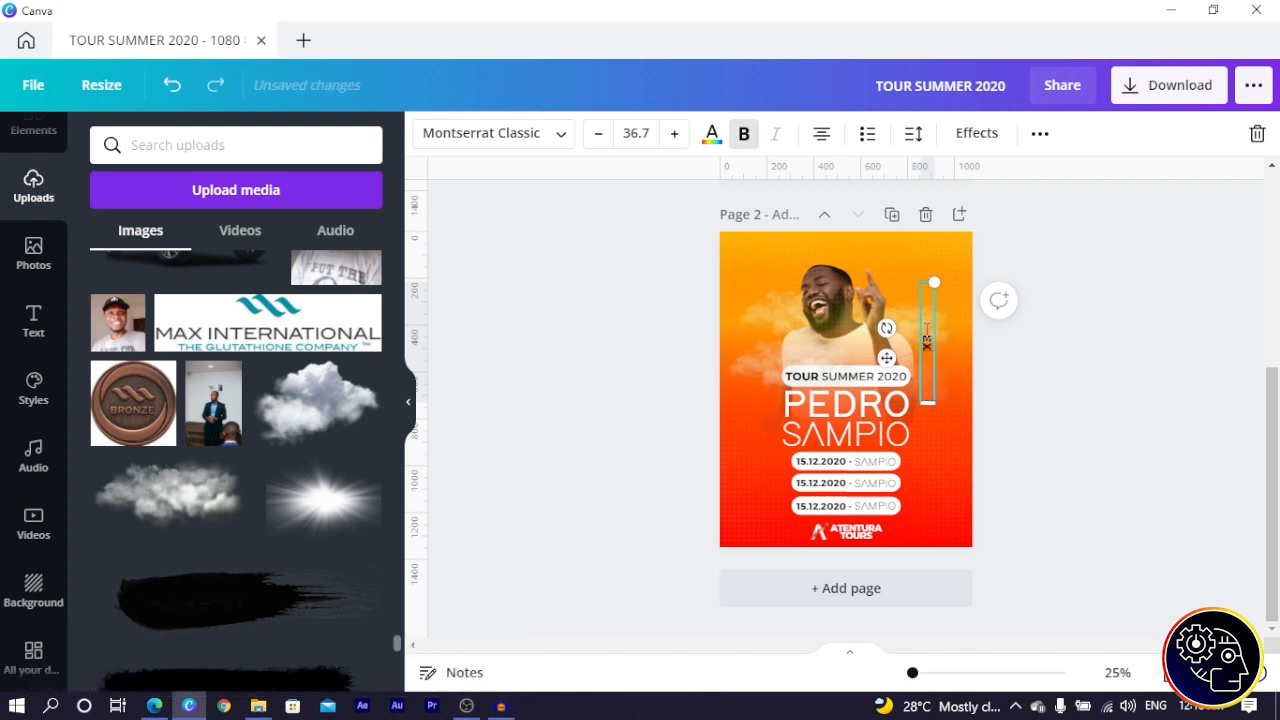
type("USIVE")
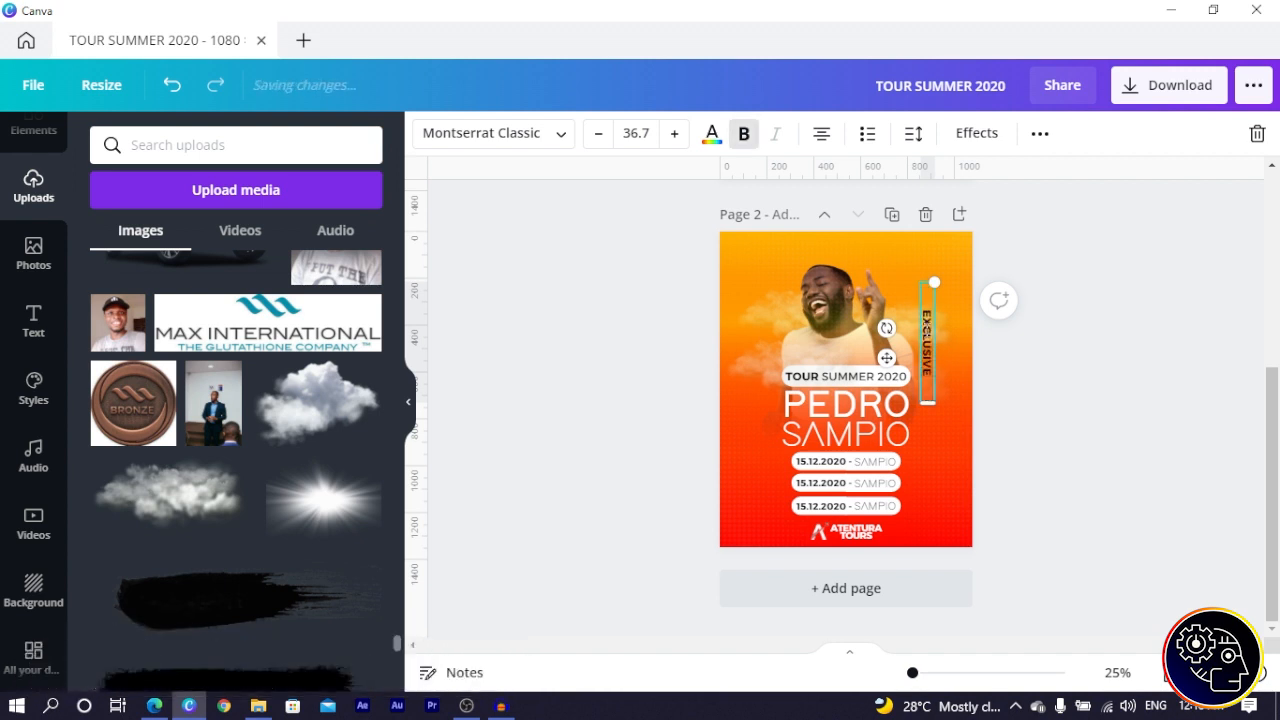
key("Escape")
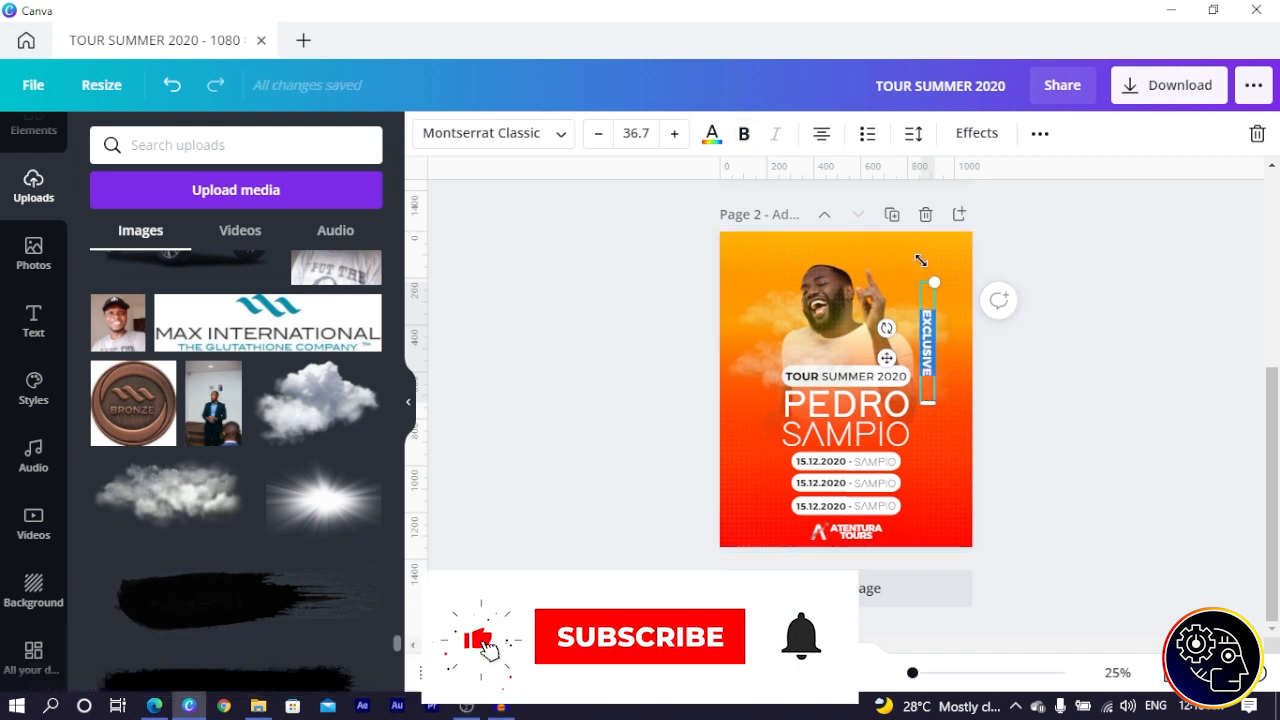
left_click_drag(921, 261, 1014, 240)
left_click_drag(930, 398, 898, 452)
mouse_move(867, 357)
left_mouse_down()
mouse_move(907, 366)
mouse_move(863, 364)
mouse_move(897, 366)
mouse_move(877, 367)
left_mouse_up()
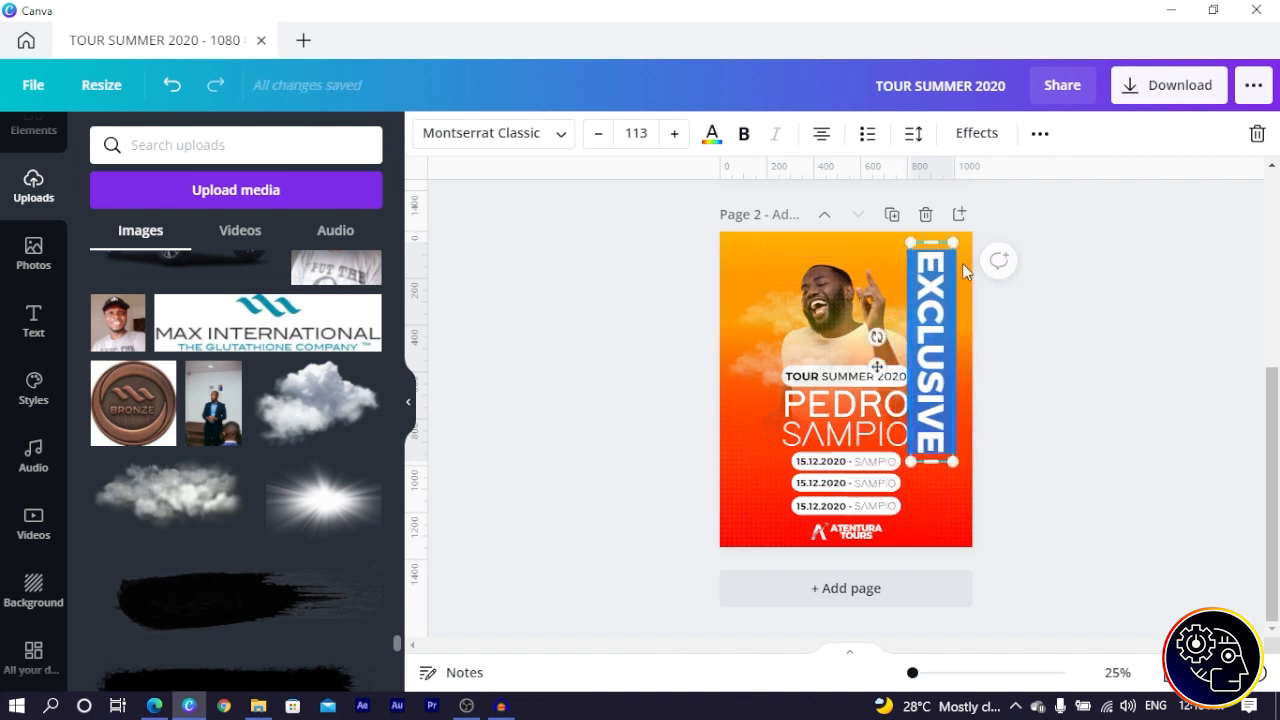
left_click_drag(958, 460, 916, 423)
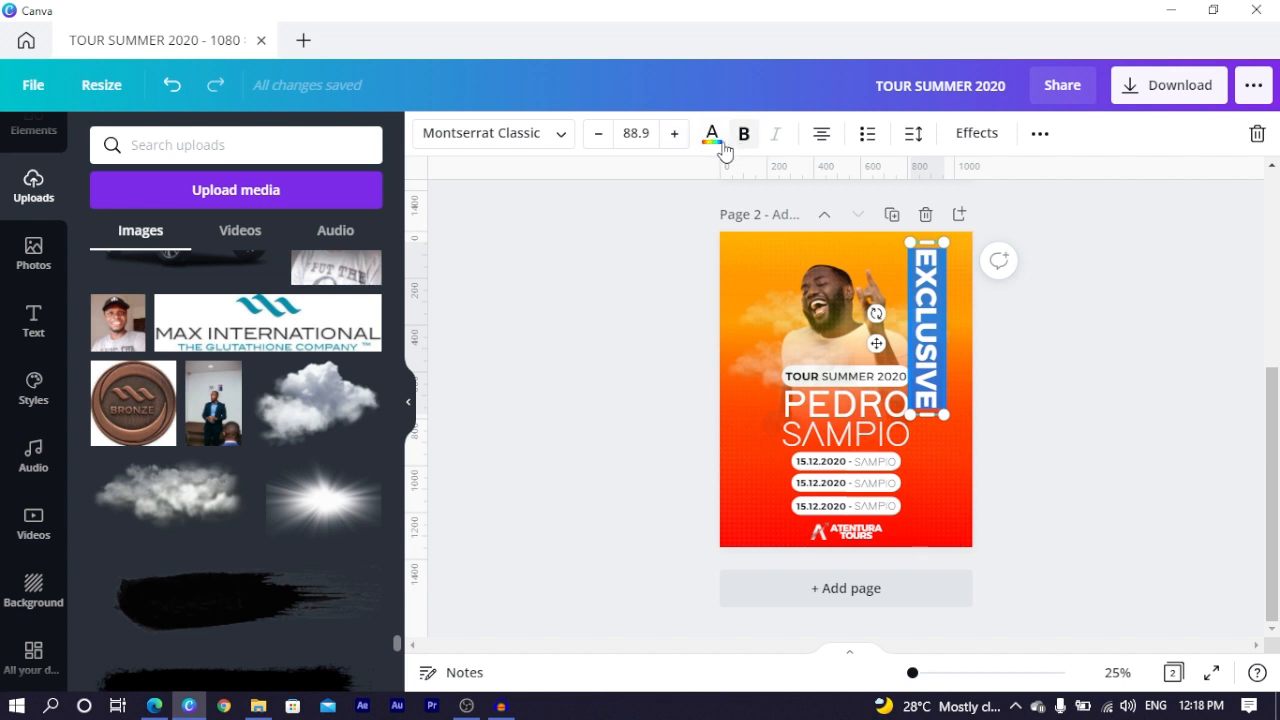
- Colour EXCLUSIVE white, nudge it slightly down, and undo the accidental cloud change
left_click(712, 133)
left_click(109, 280)
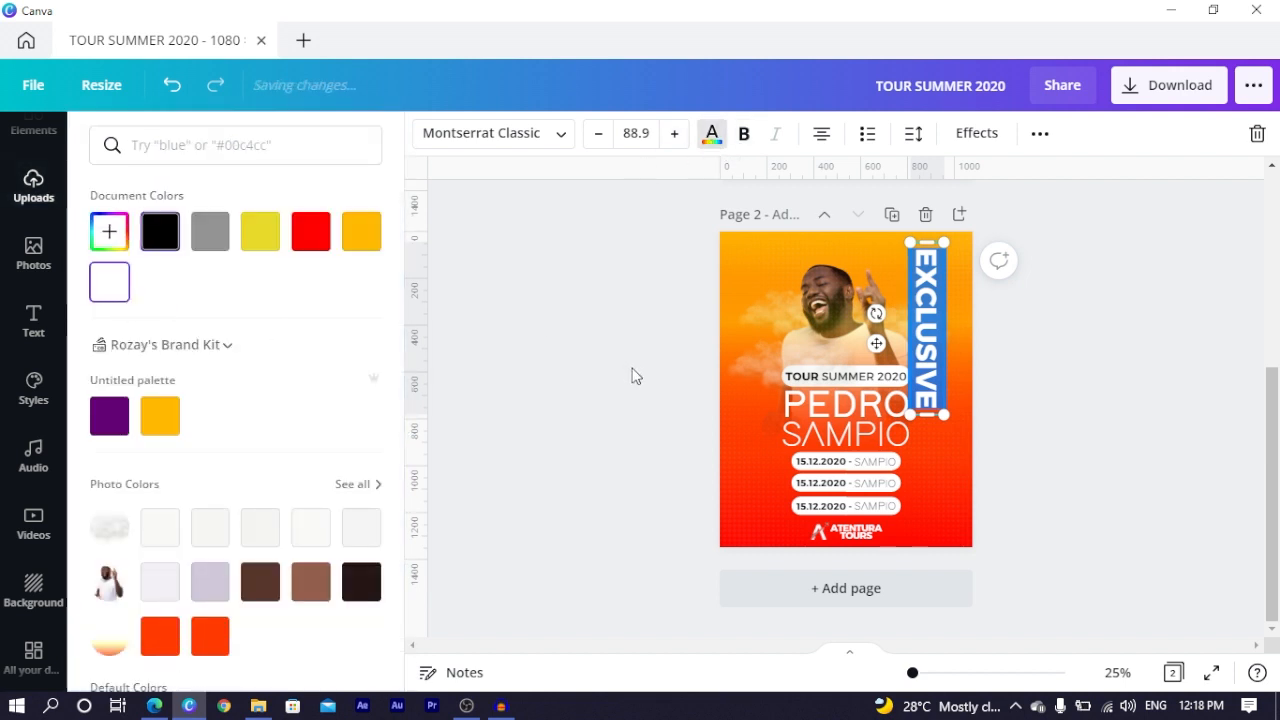
key("Escape")
left_click(637, 376)
left_click_drag(918, 277, 916, 289)
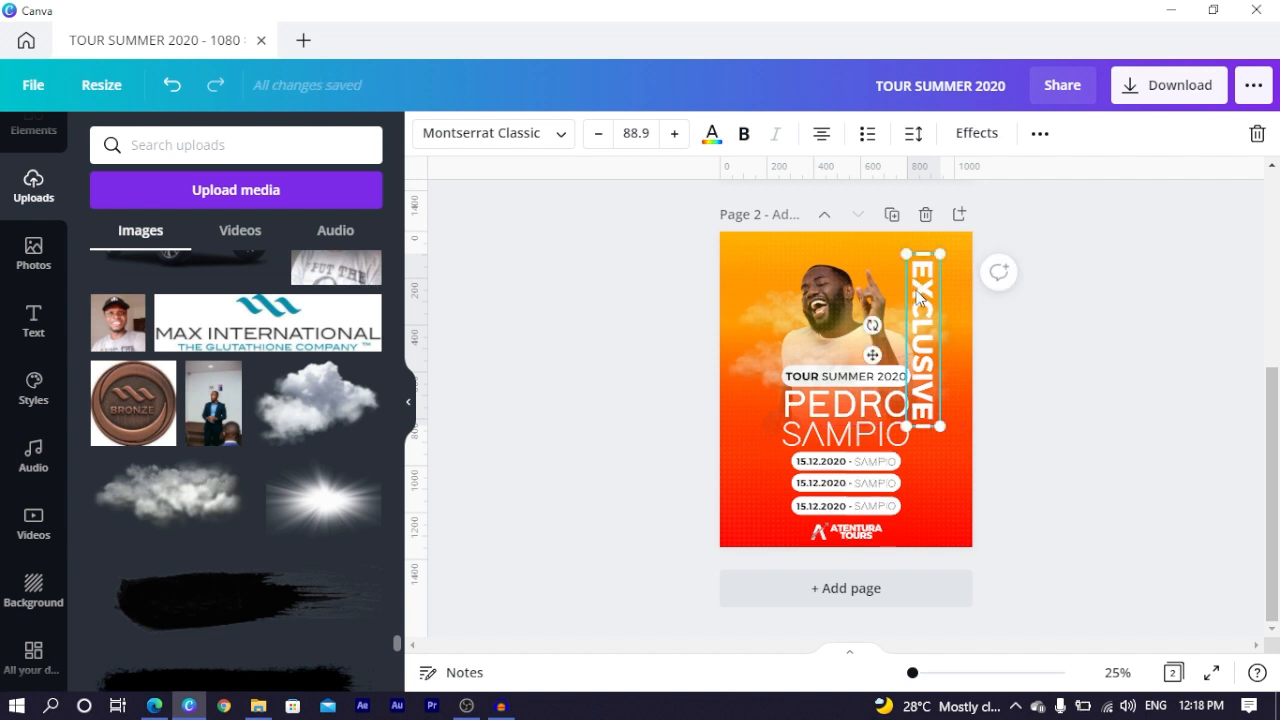
key("Tab")
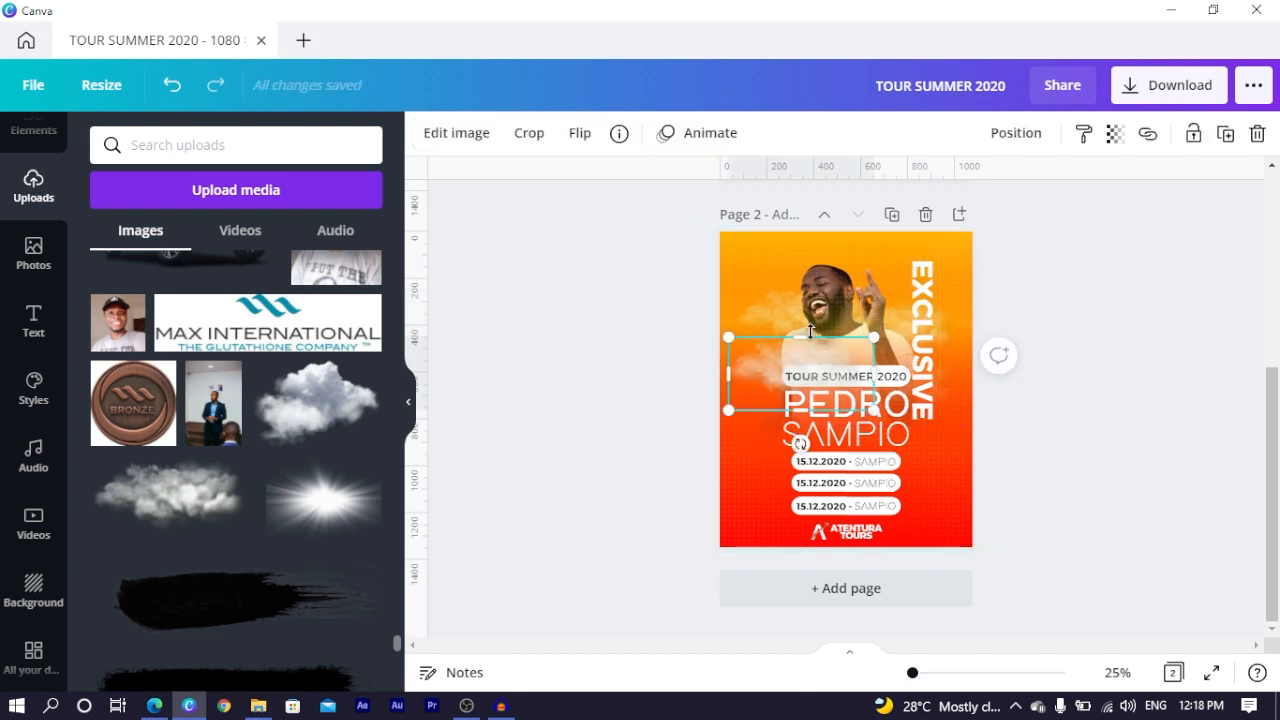
left_click(171, 86)
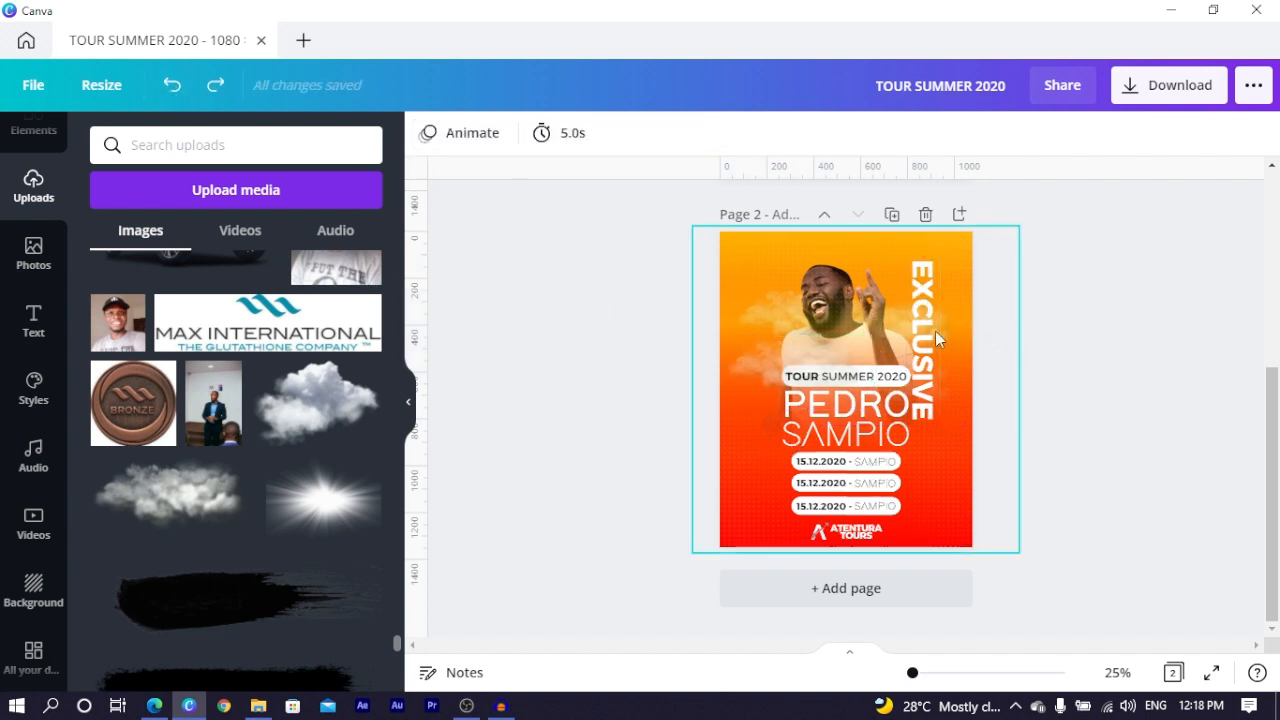
- Duplicate the EXCLUSIVE text and place the copy beside the original
left_click(923, 278)
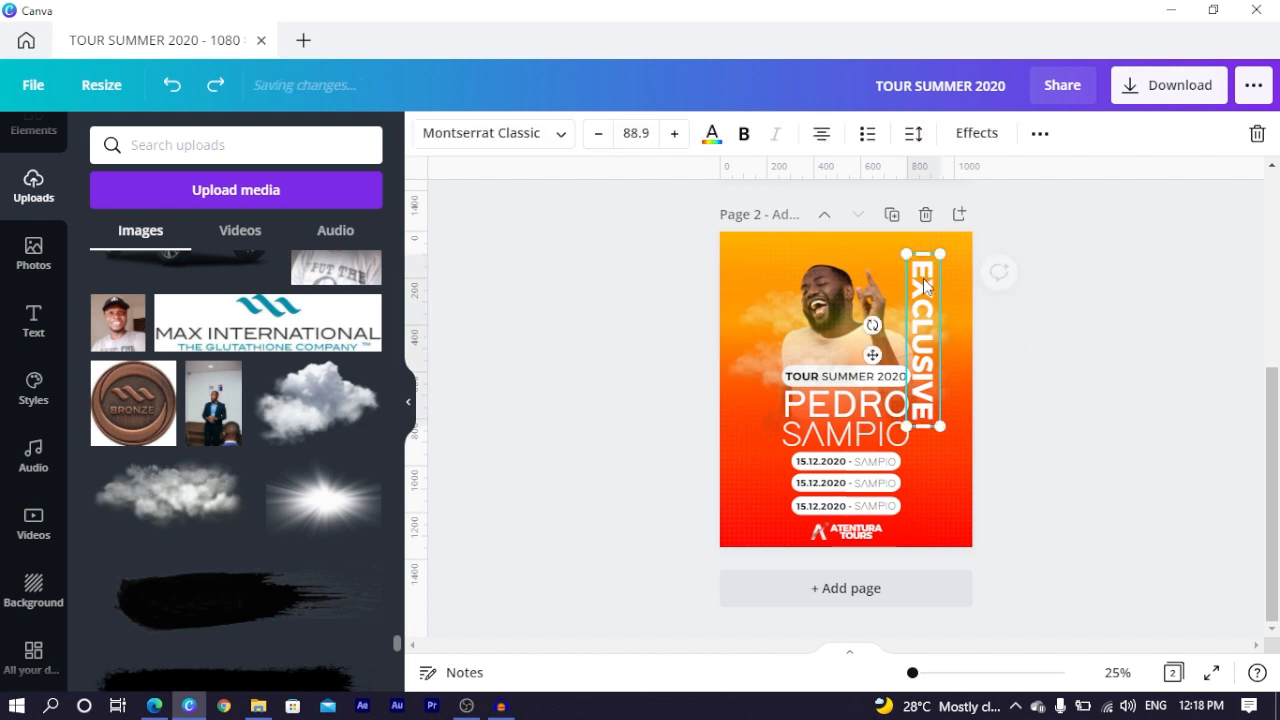
left_click(1040, 133)
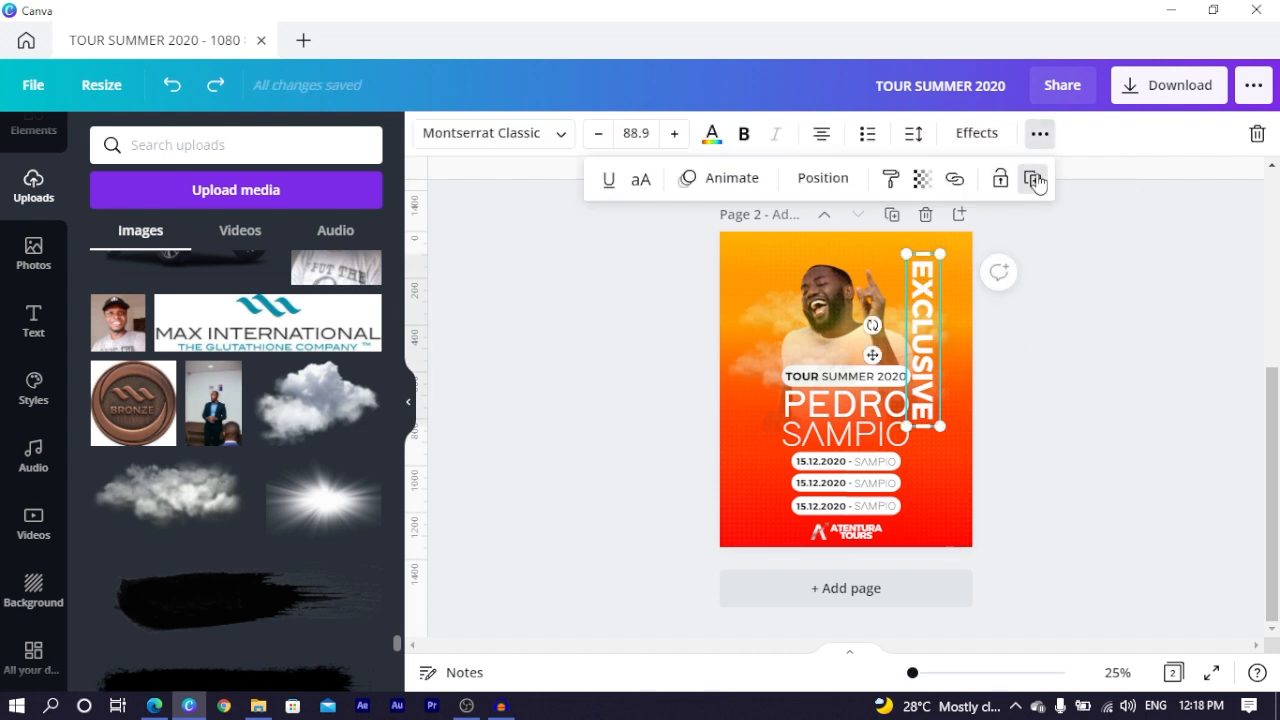
left_click(1032, 179)
left_click_drag(1003, 315, 948, 317)
- Make the copy hollow with outline thickness 23 and nudge it slightly up and left
double_click(948, 317)
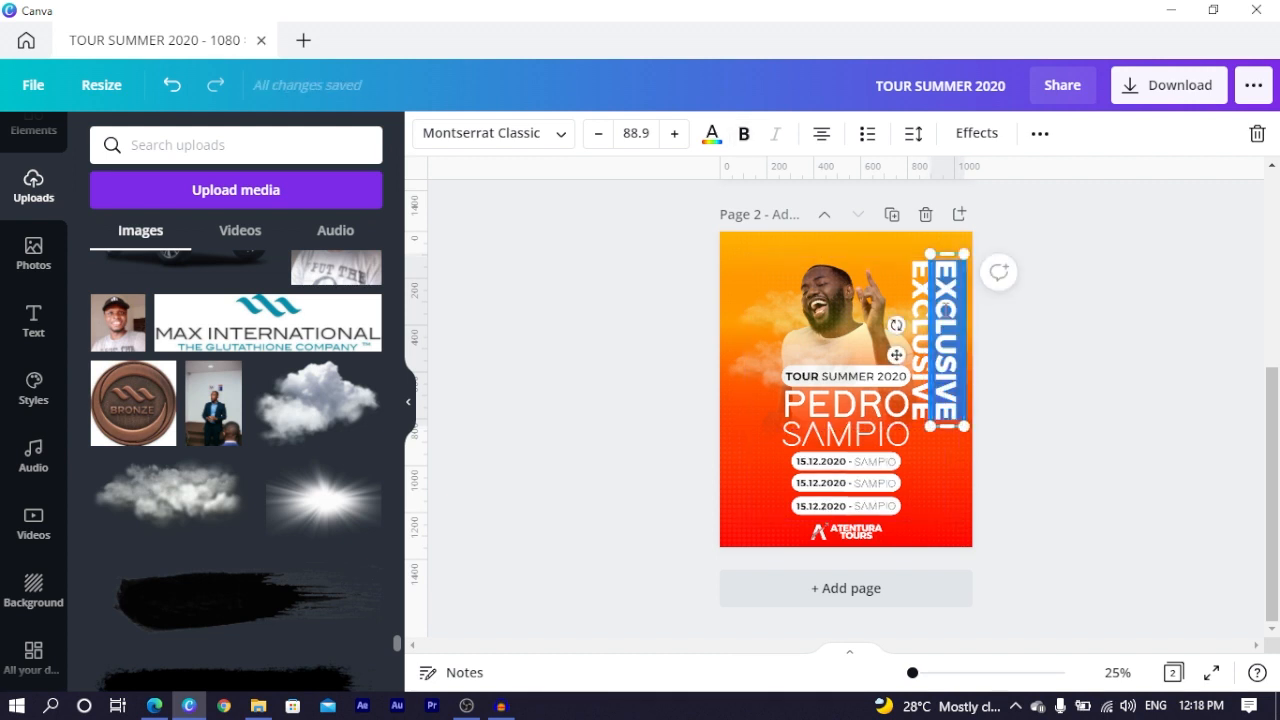
left_click(977, 133)
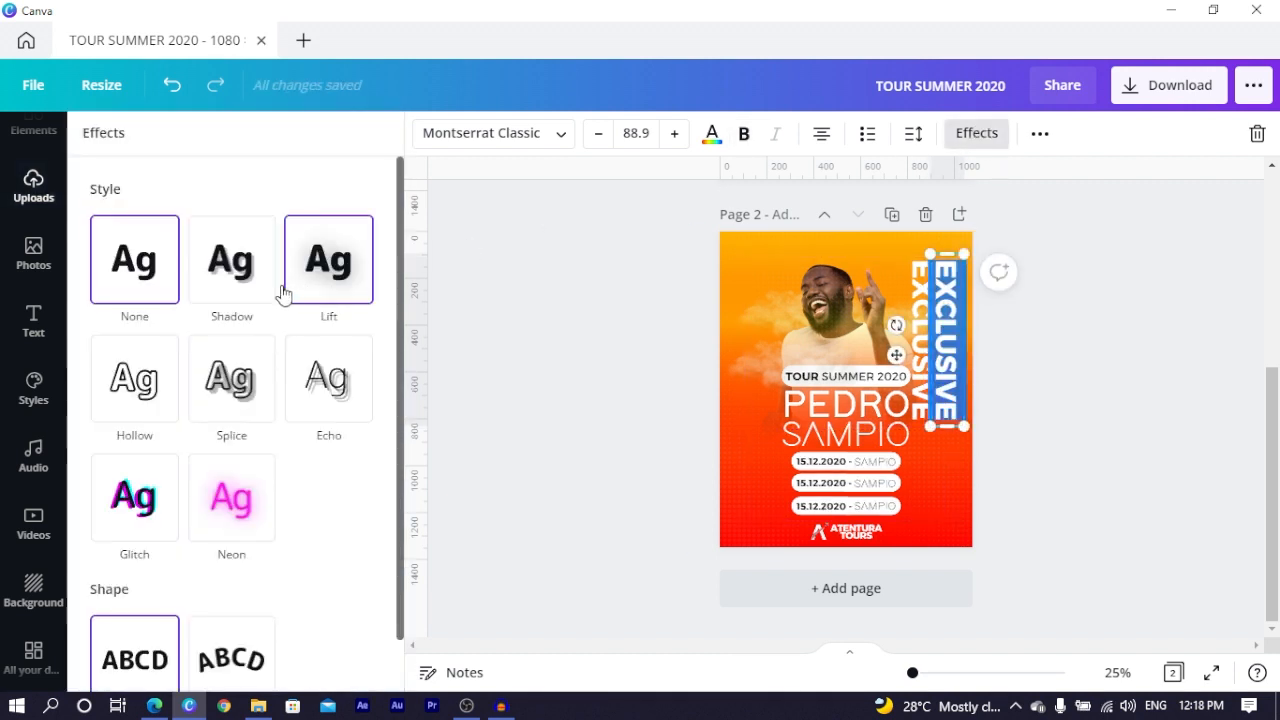
left_click(147, 396)
left_click_drag(238, 497, 153, 501)
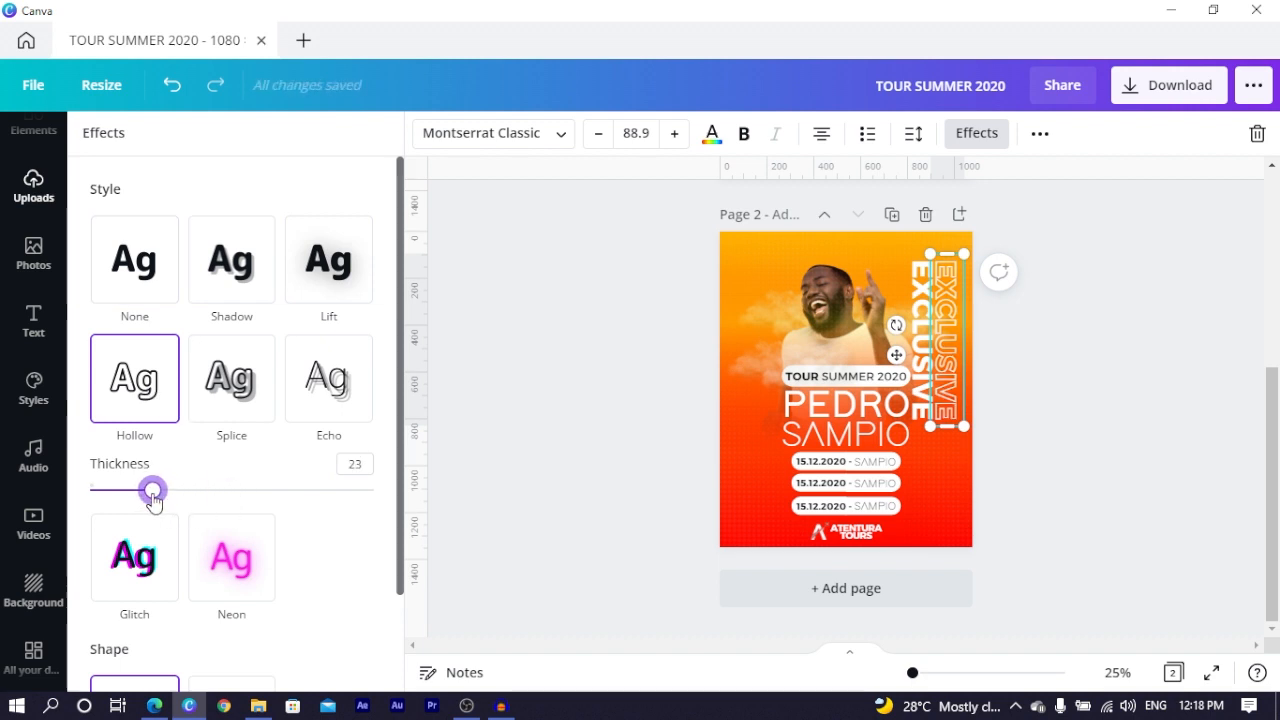
left_click(1089, 314)
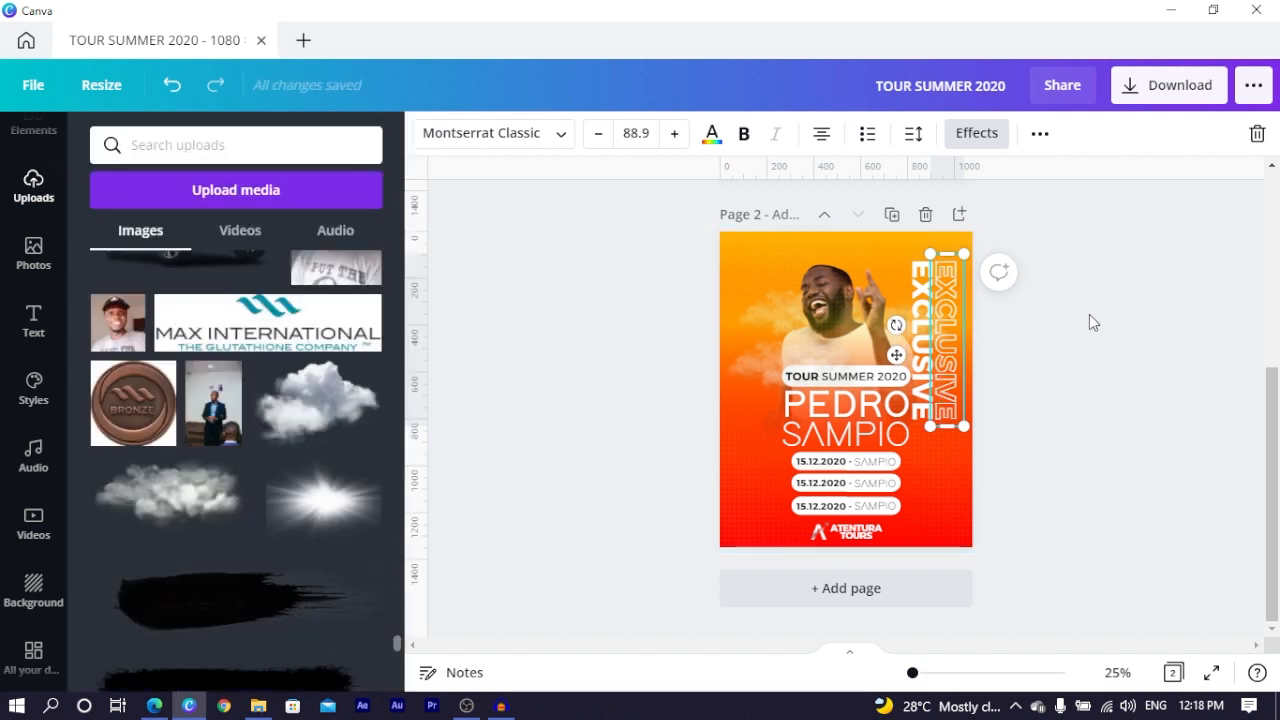
left_click(923, 276)
left_click_drag(945, 277, 941, 270)
left_click(1024, 298)
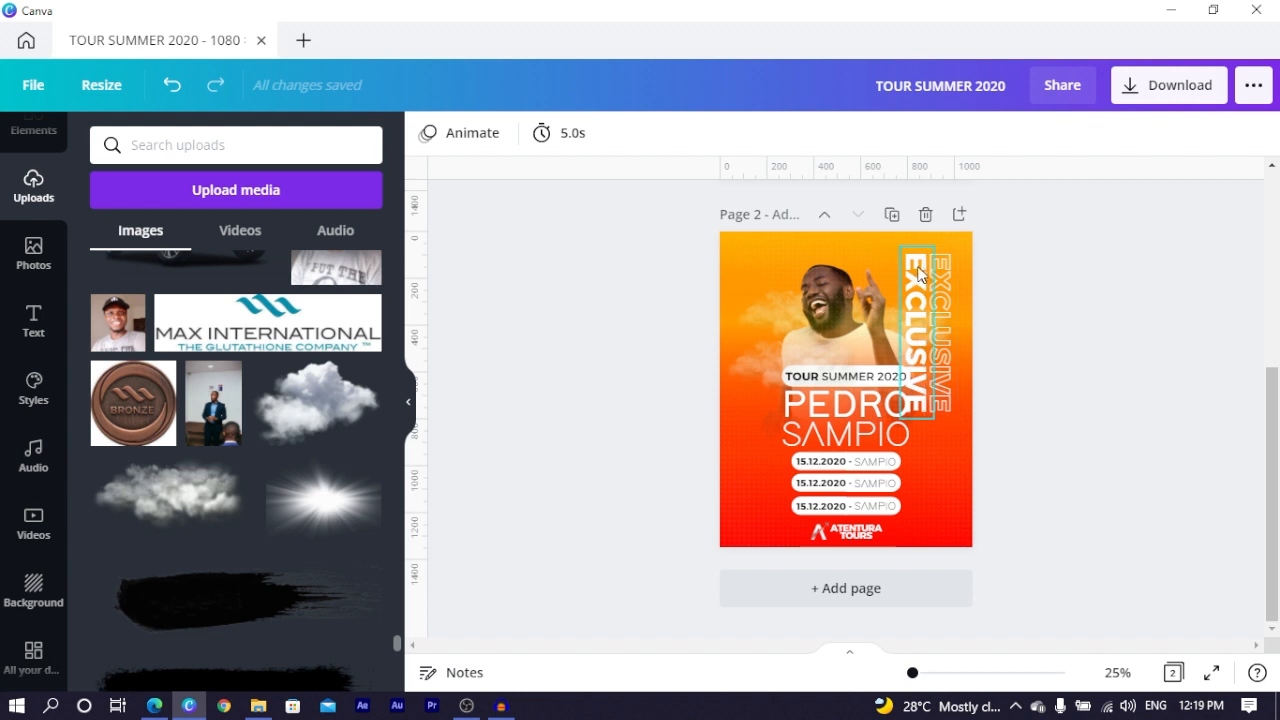
- Send the solid white EXCLUSIVE backward so it sits partly behind the man's photo
left_click(919, 268)
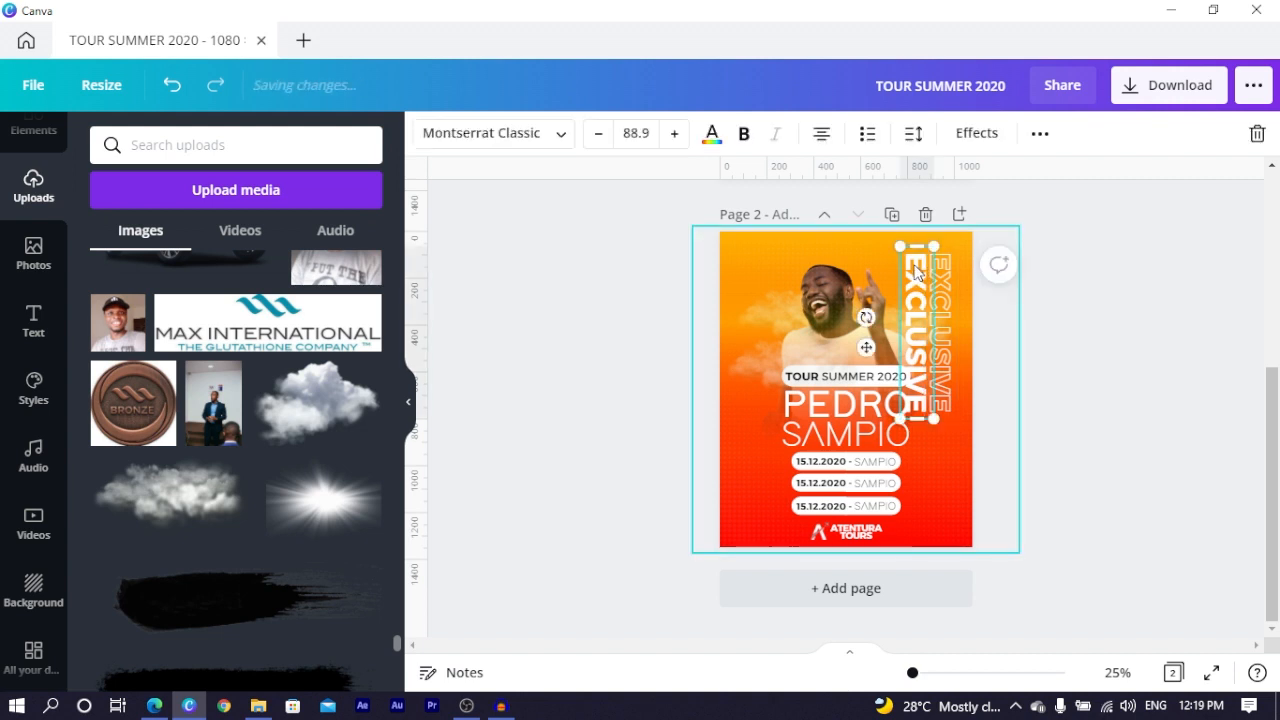
key("ctrl+[")
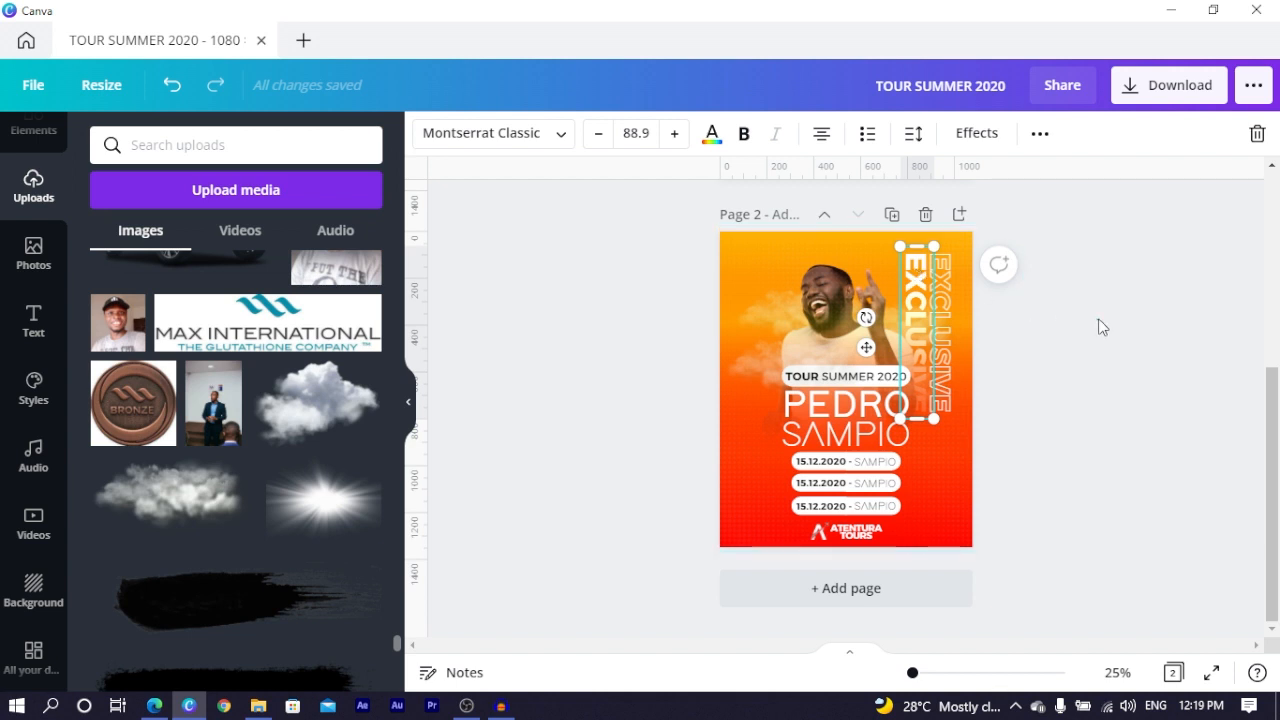
left_click(1079, 359)
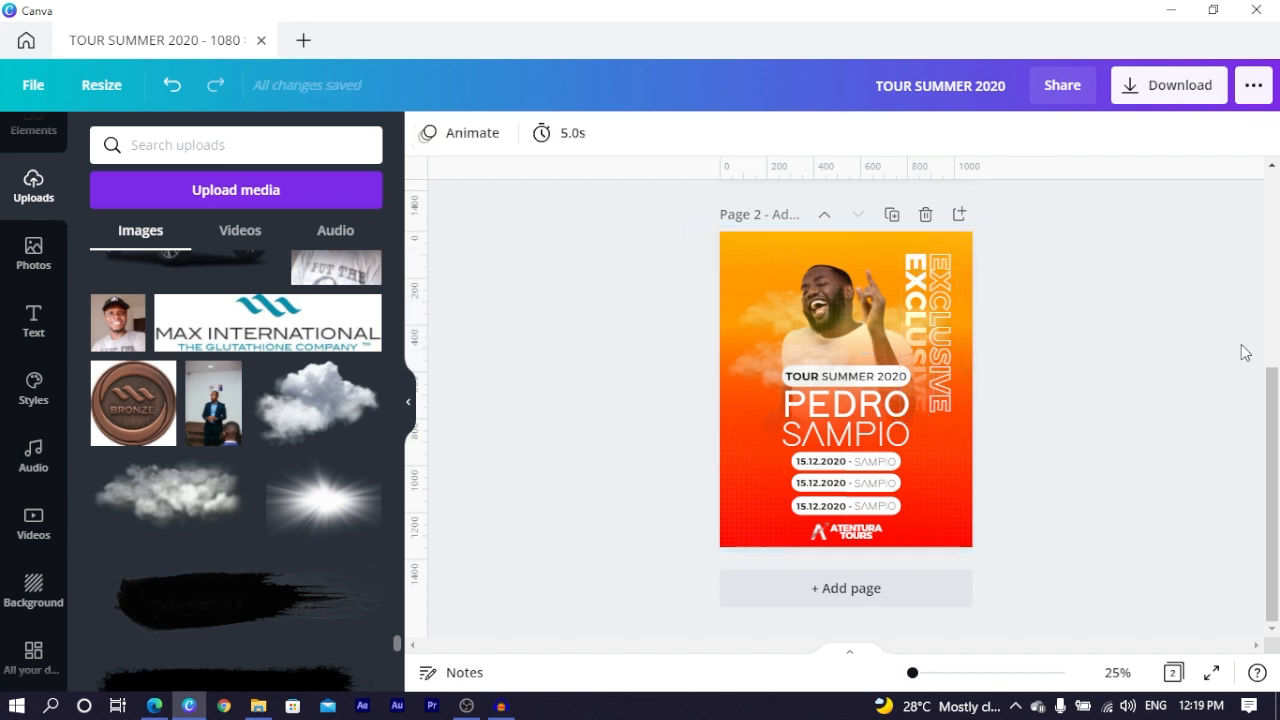
key("alt+Tab")
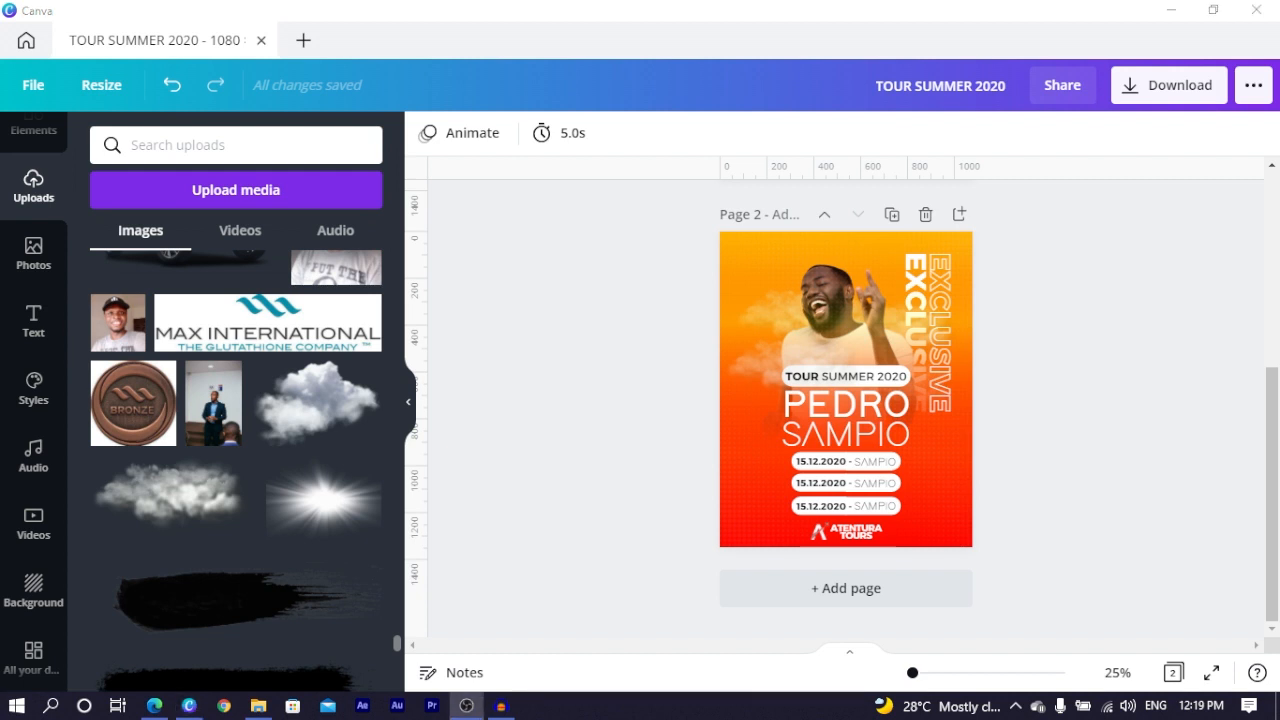